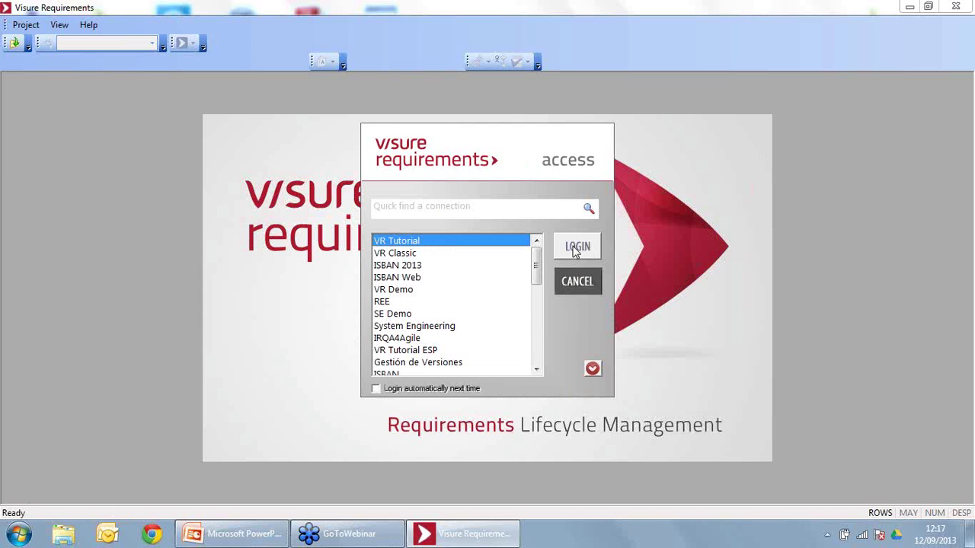
Step: Connect to the VR Tutorial repository and enter the Business Analyst user name and password
click(577, 252)
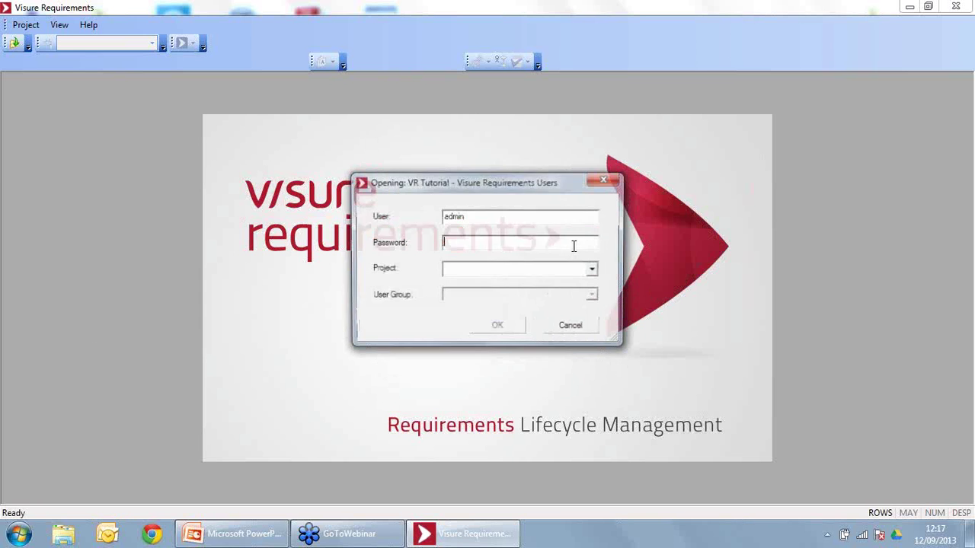
double_click(537, 223)
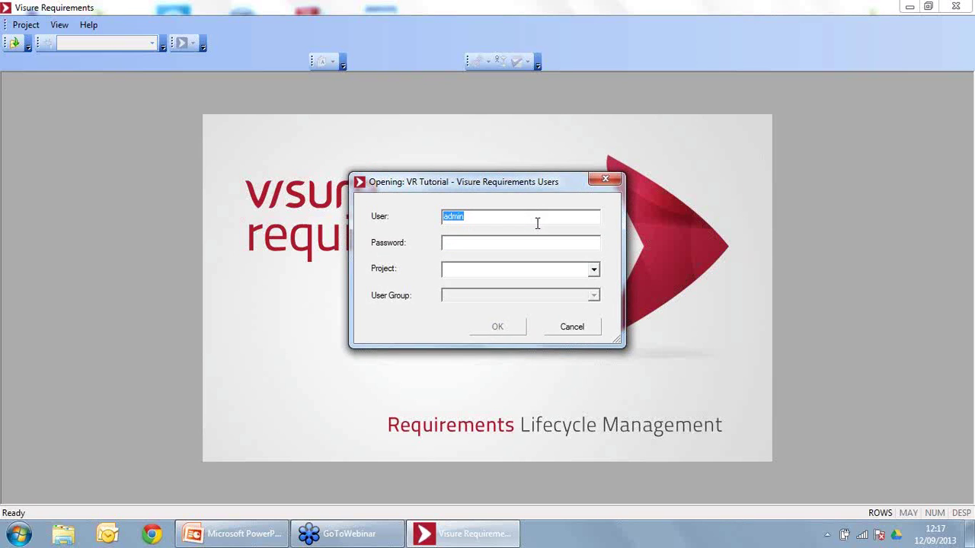
text(ba)
click(470, 242)
text(*)
Step: Choose the Surgical imaging project and the Business Analysts user group, then log in
click(593, 269)
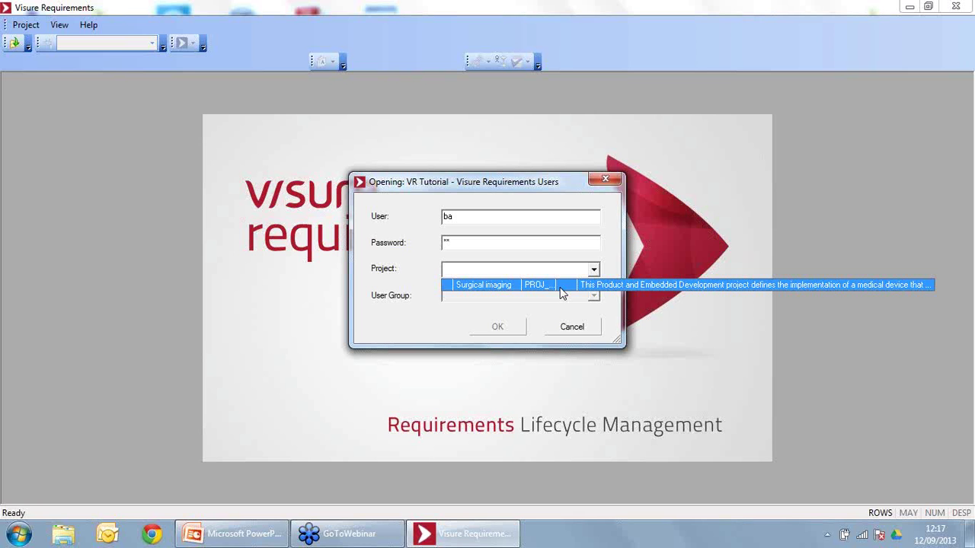
click(561, 287)
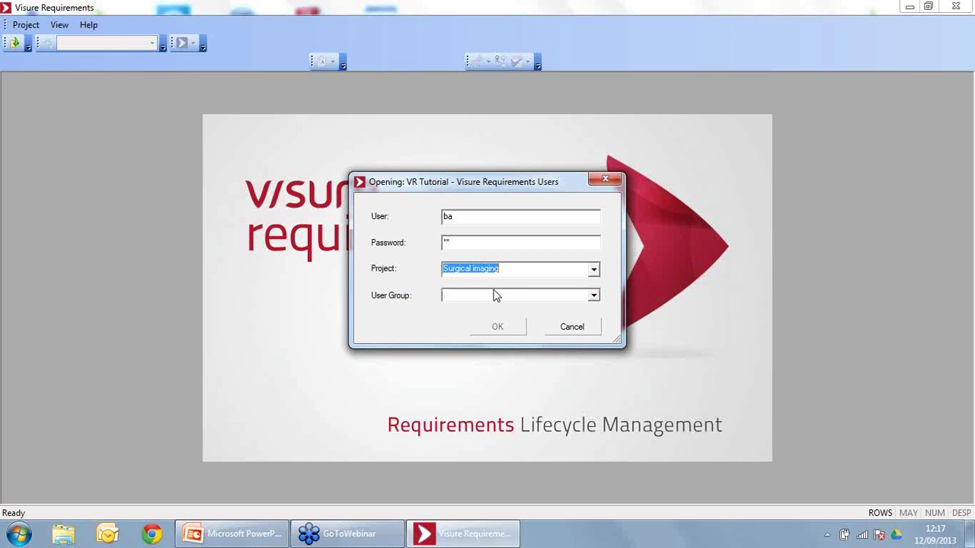
click(556, 296)
click(495, 307)
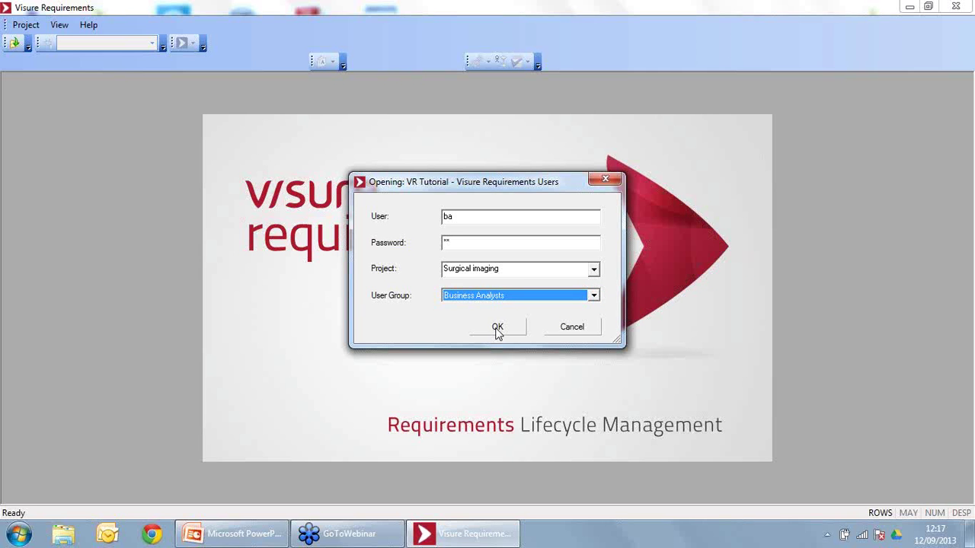
click(497, 328)
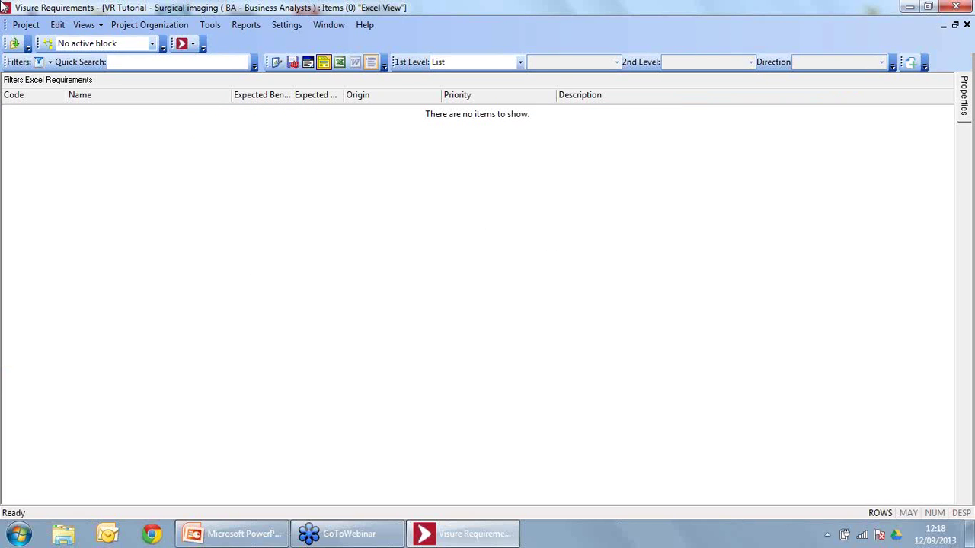
Step: Launch the Import tool from the Project menu and open Reqs.xlsx from the desktop in Excel
click(35, 26)
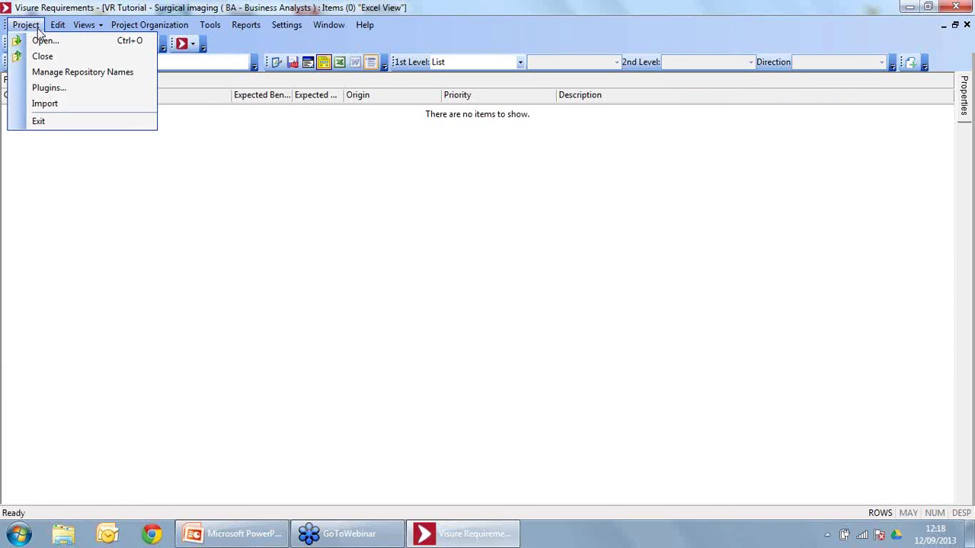
click(48, 103)
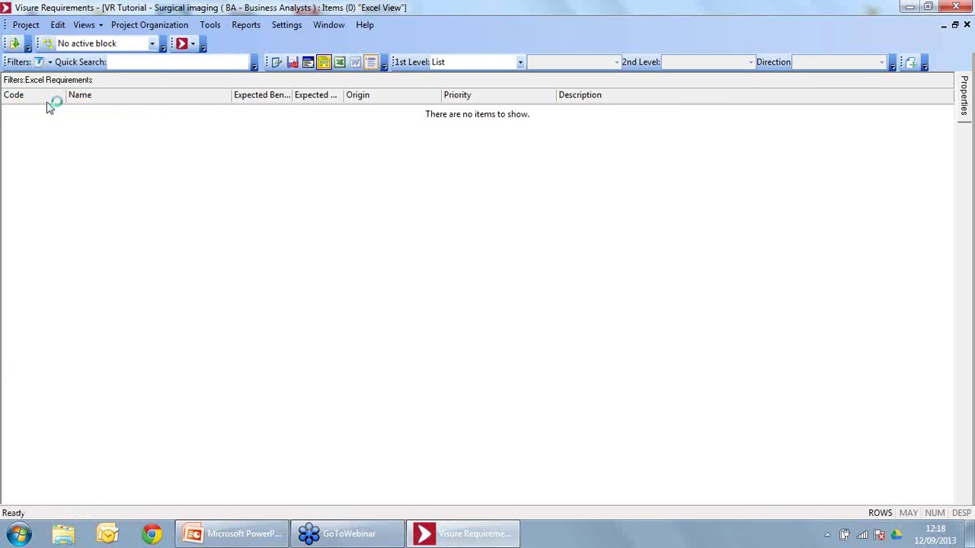
click(969, 539)
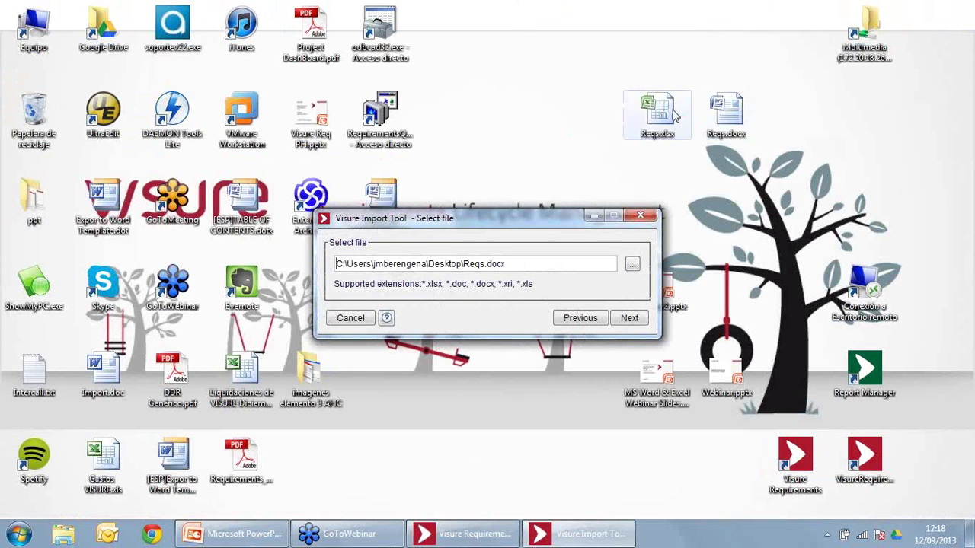
click(674, 114)
double_click(674, 114)
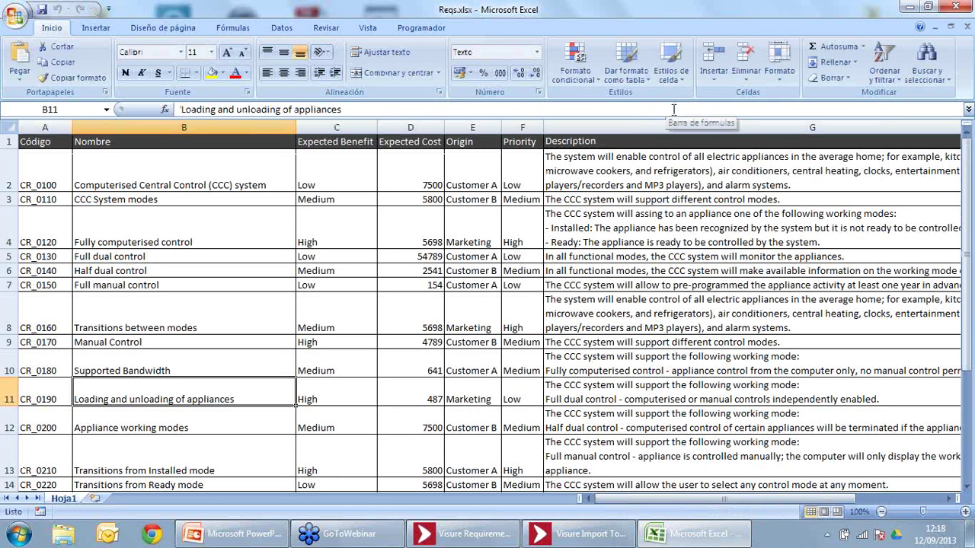
Step: Scroll through the 21 requirements listed in Reqs.xlsx
click(264, 270)
scroll(265, 271, down, 4)
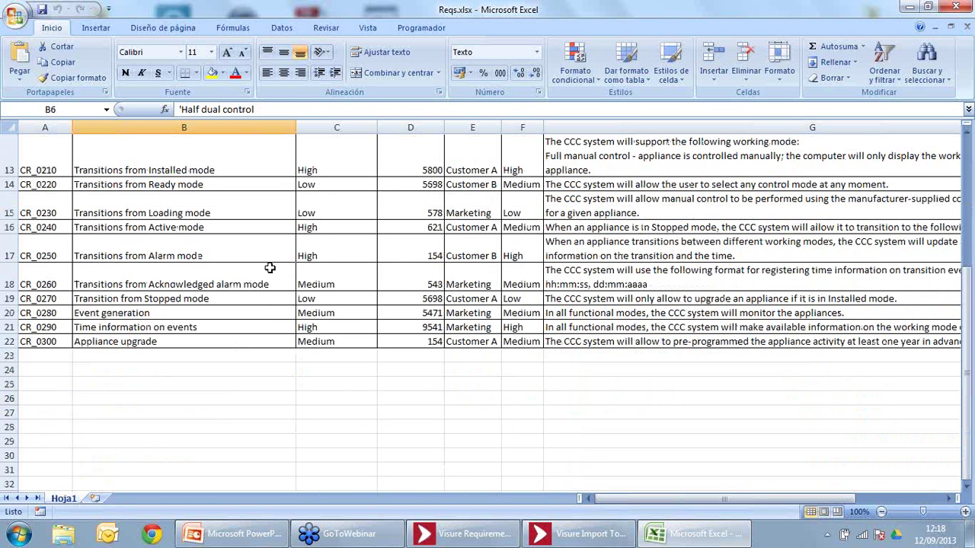
scroll(269, 268, up, 4)
scroll(269, 268, down, 1)
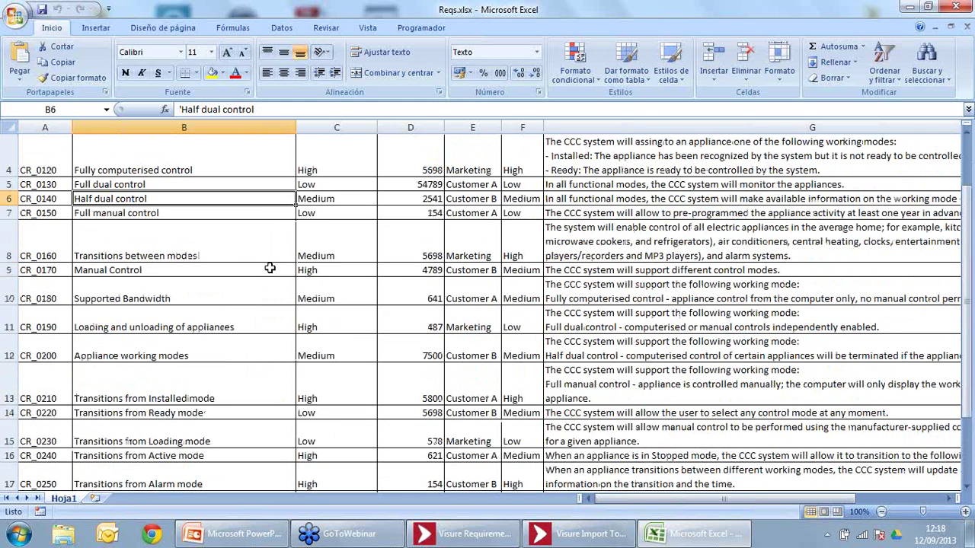
scroll(269, 268, up, 1)
scroll(269, 268, down, 1)
scroll(61, 166, up, 1)
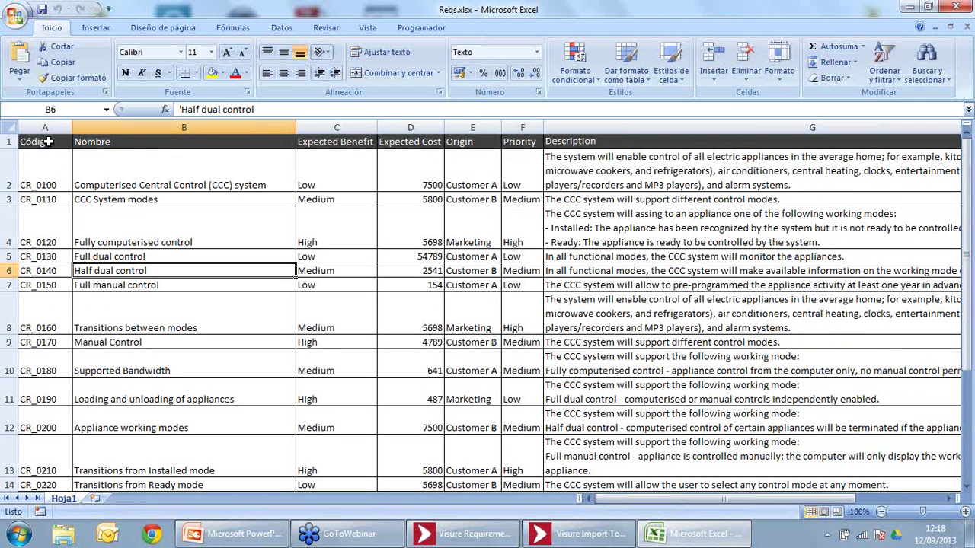
Step: Check the Código, Nombre and Expected Benefit columns, then return to the Visure Import Tool
click(47, 142)
click(140, 145)
click(307, 147)
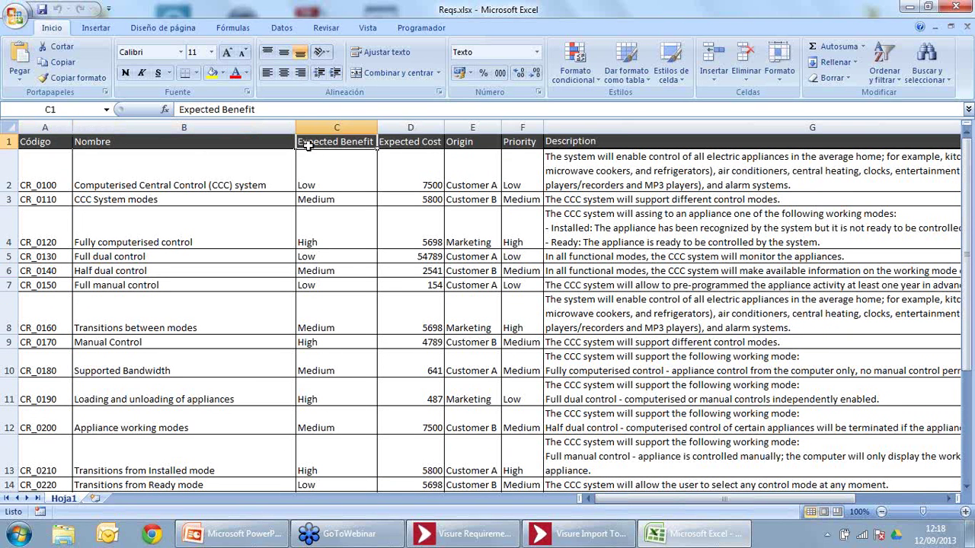
key(Down)
key(Down)
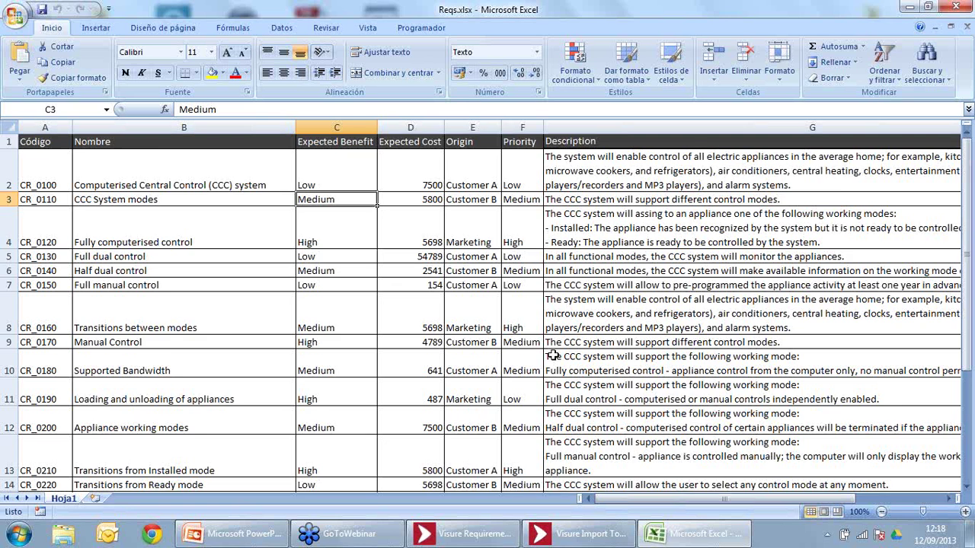
scroll(553, 355, down, 1)
click(580, 533)
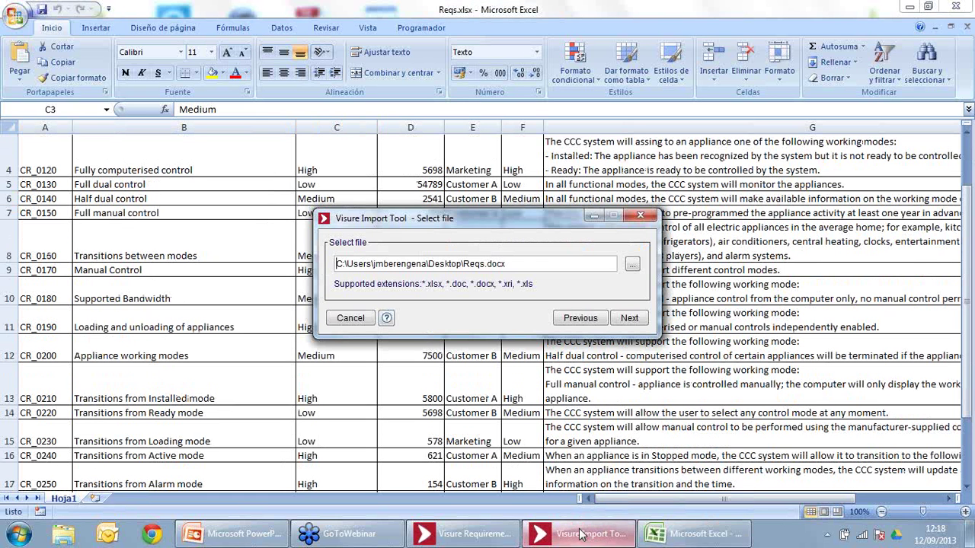
Step: Pick Reqs.xlsx as the source, reuse a previous capture configuration, and parse it into 21 captured items
click(632, 267)
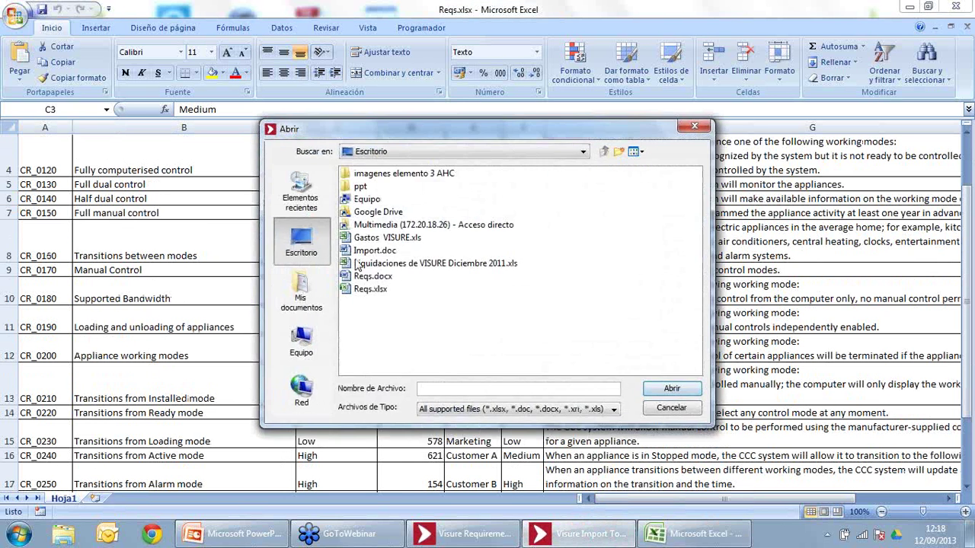
click(363, 293)
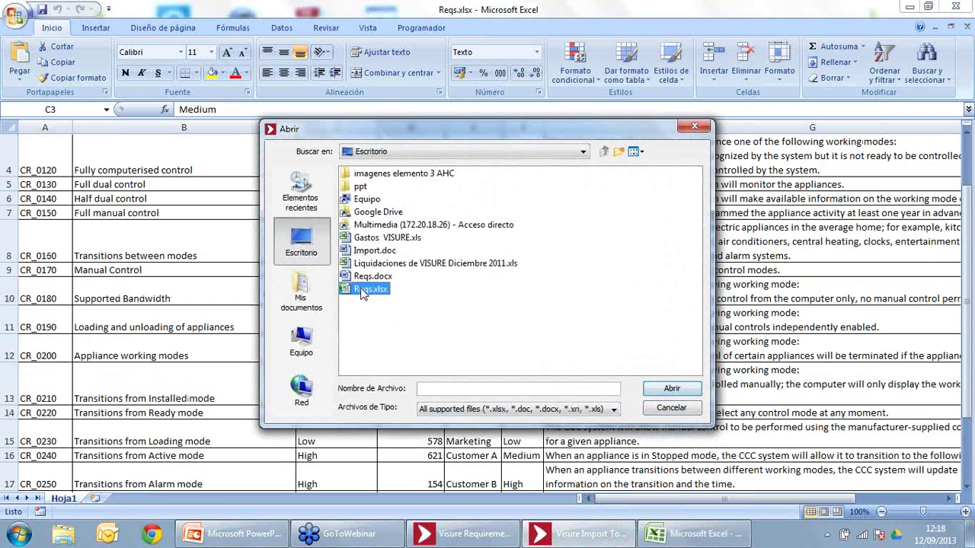
click(691, 391)
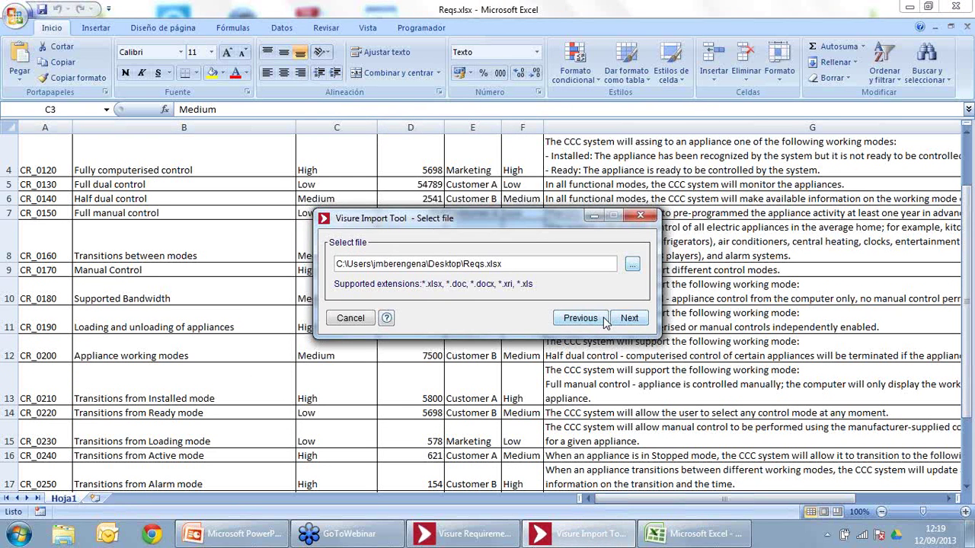
click(625, 319)
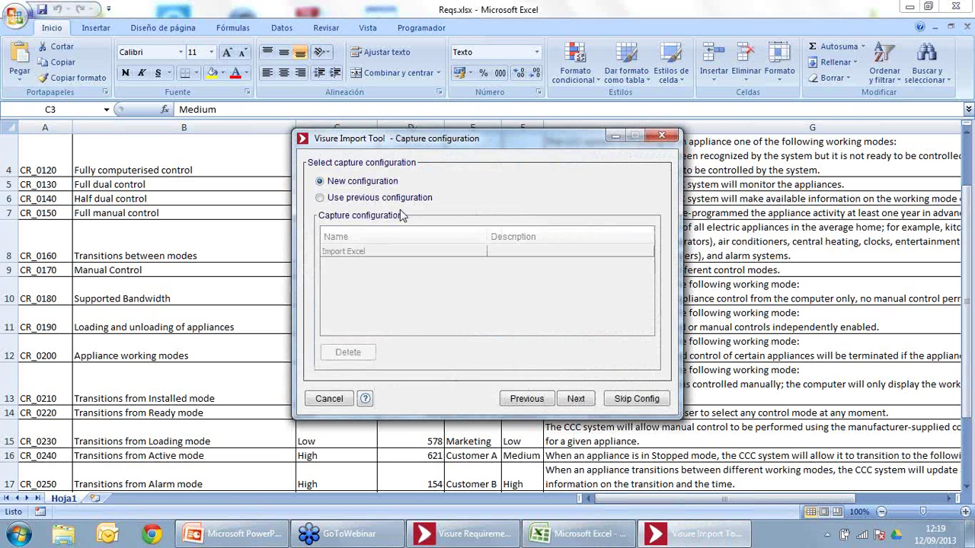
click(397, 199)
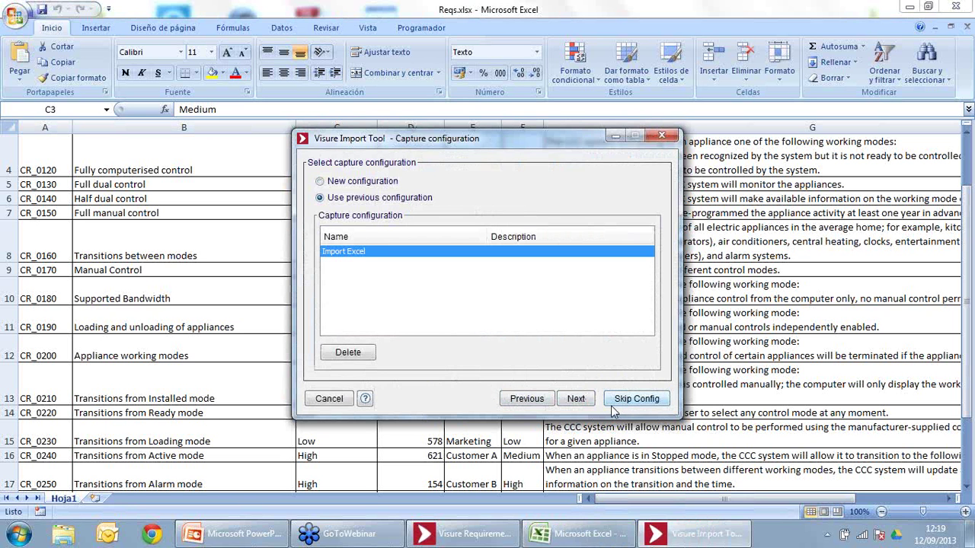
click(635, 399)
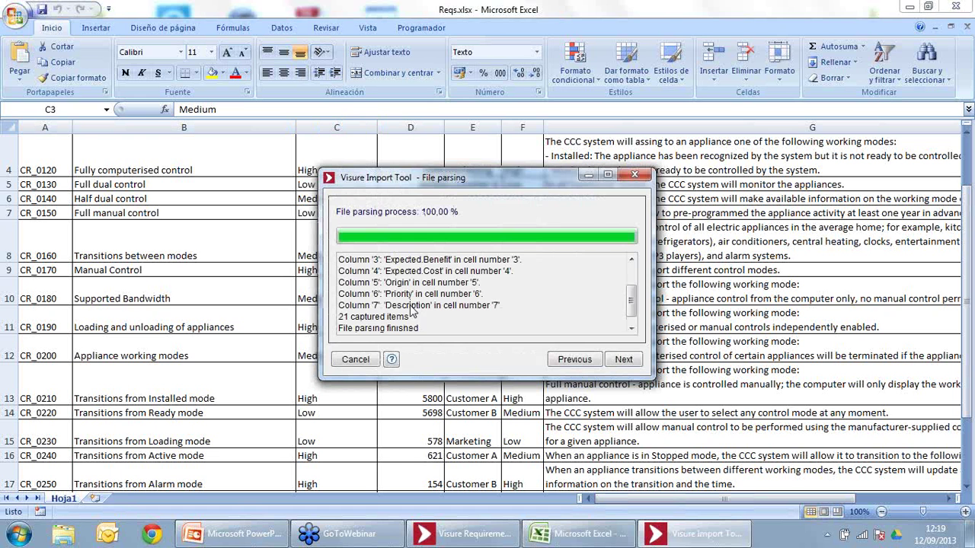
click(623, 359)
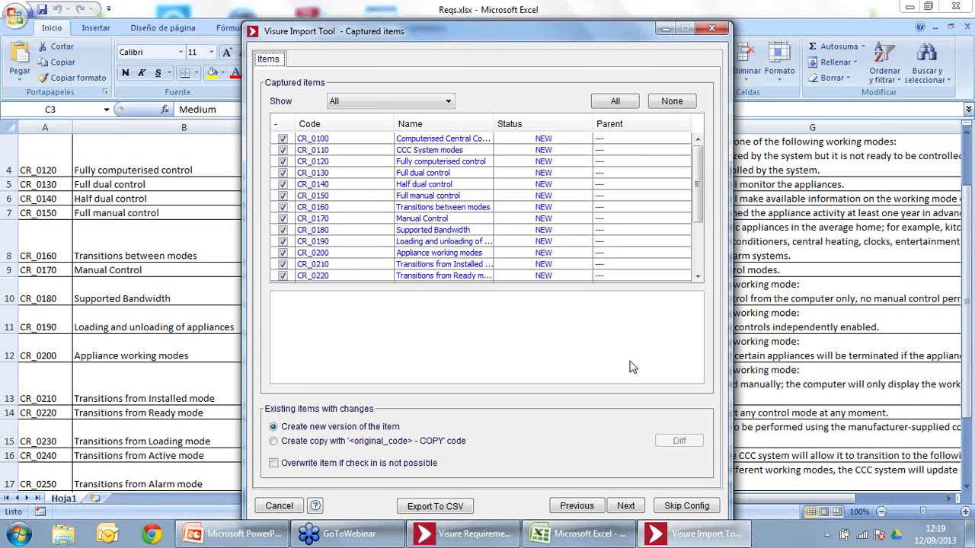
Step: Preview CR_0140's description, then skip configuration to import all 21 items into the project
click(377, 183)
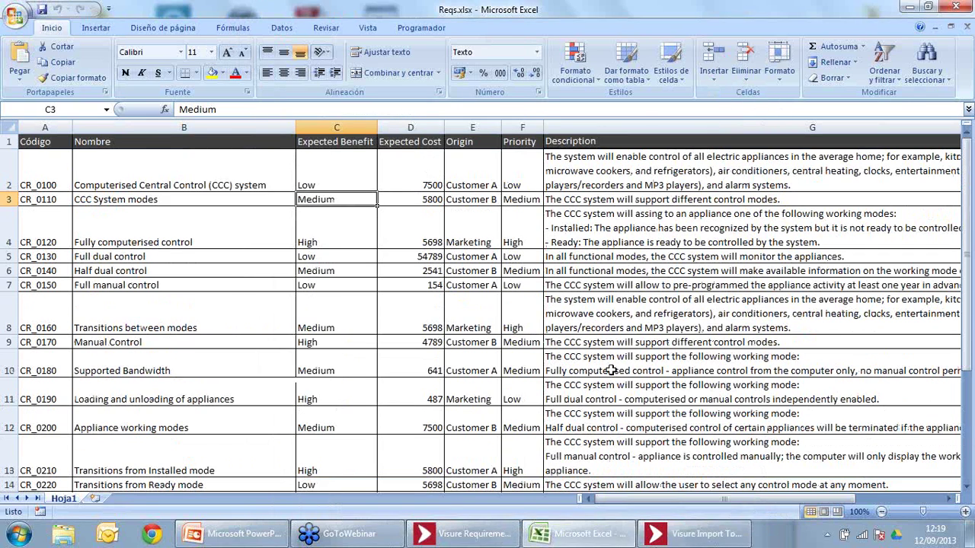
click(609, 540)
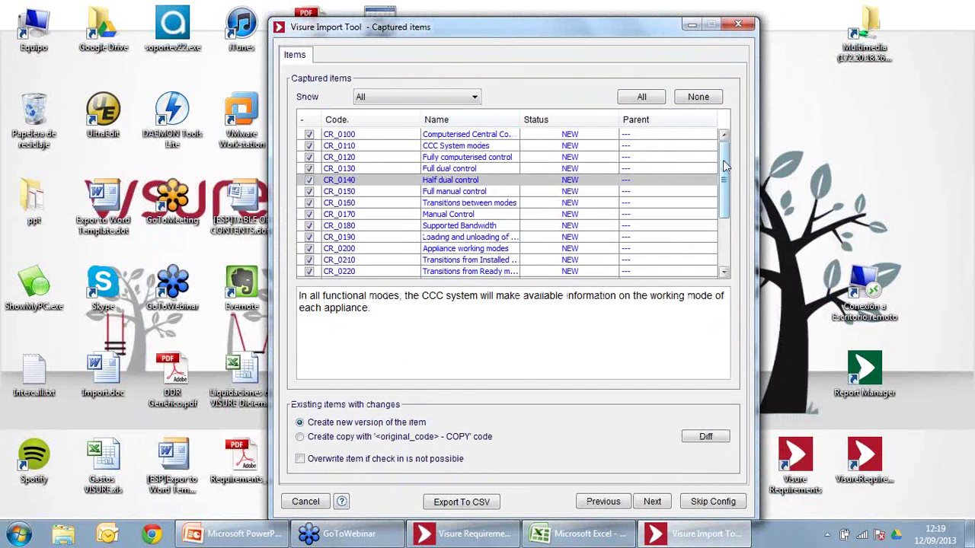
drag(723, 153, 724, 151)
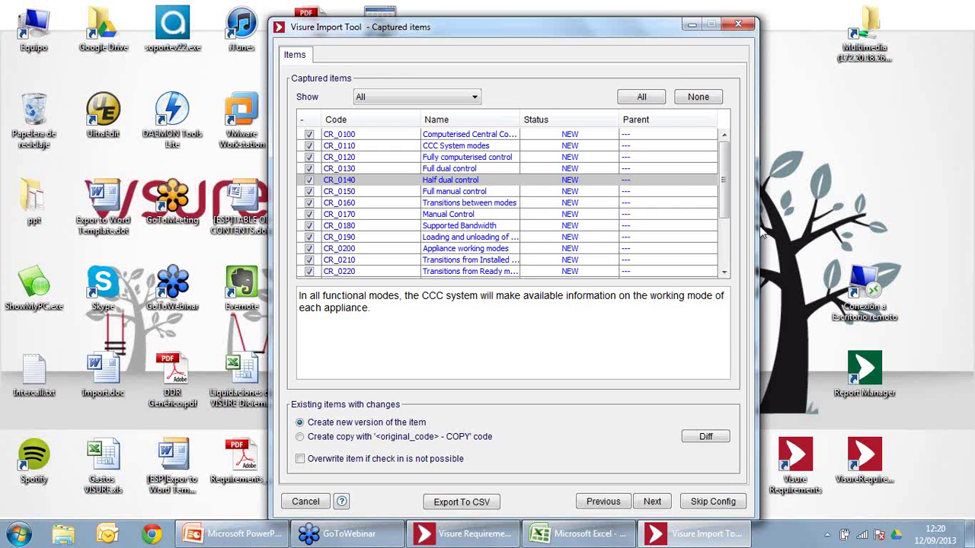
drag(725, 183, 725, 181)
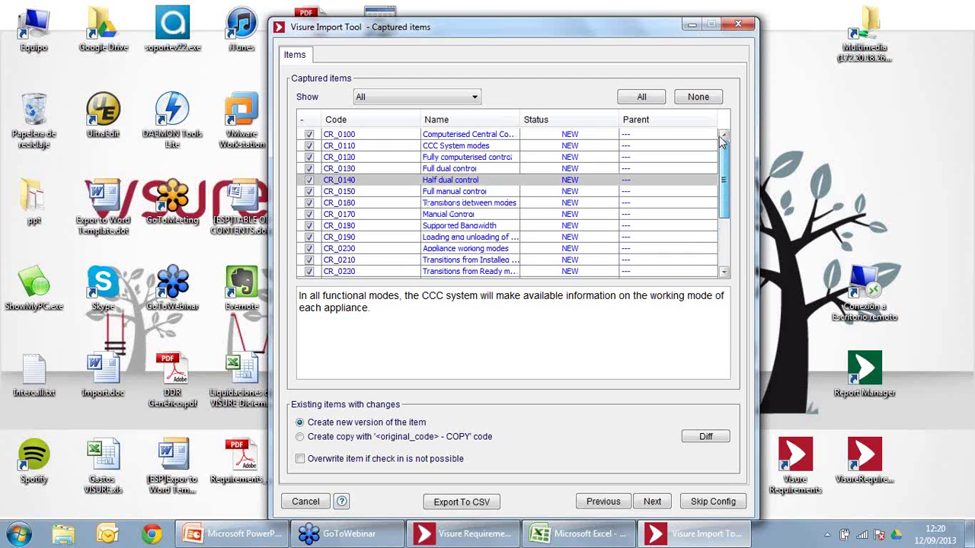
click(719, 506)
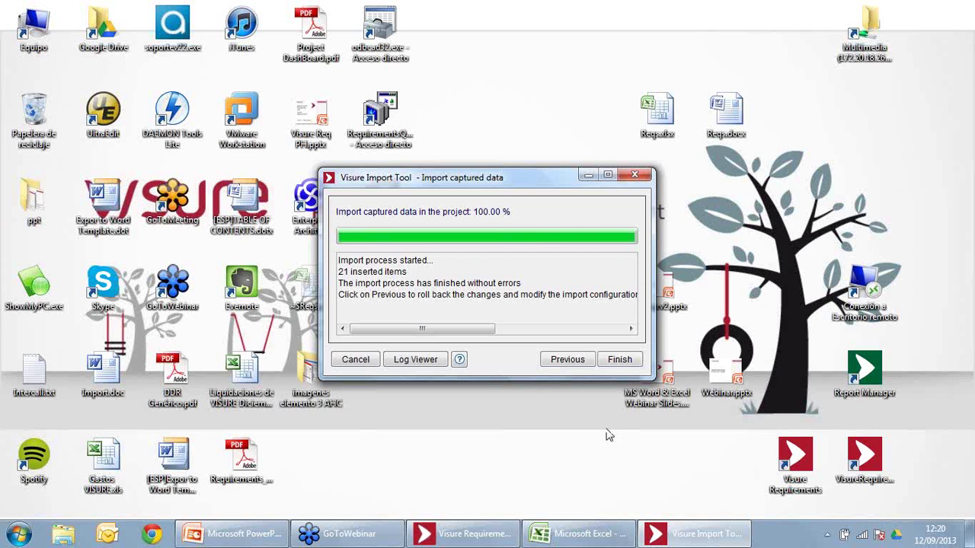
Step: Finish the import wizard without saving the configuration, agreeing to another capture
click(619, 365)
click(528, 348)
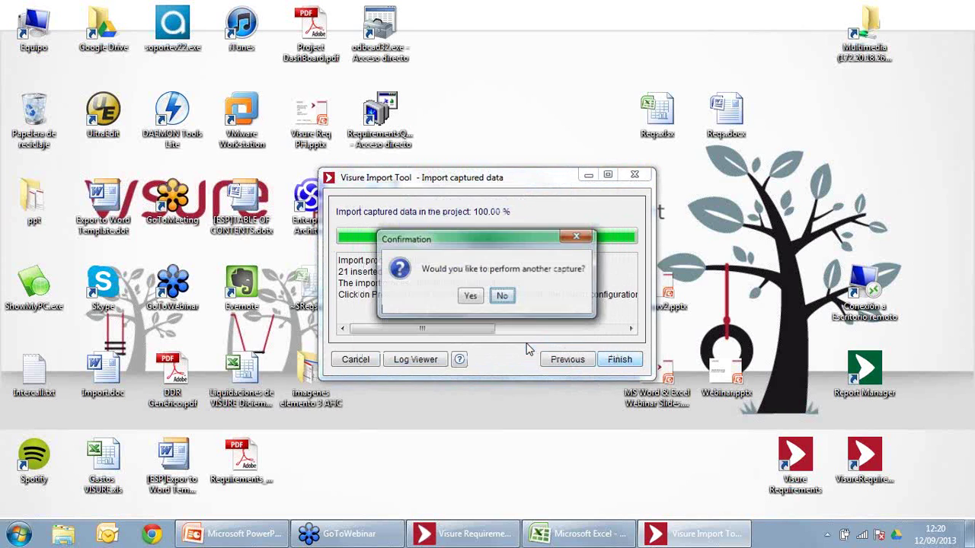
click(471, 298)
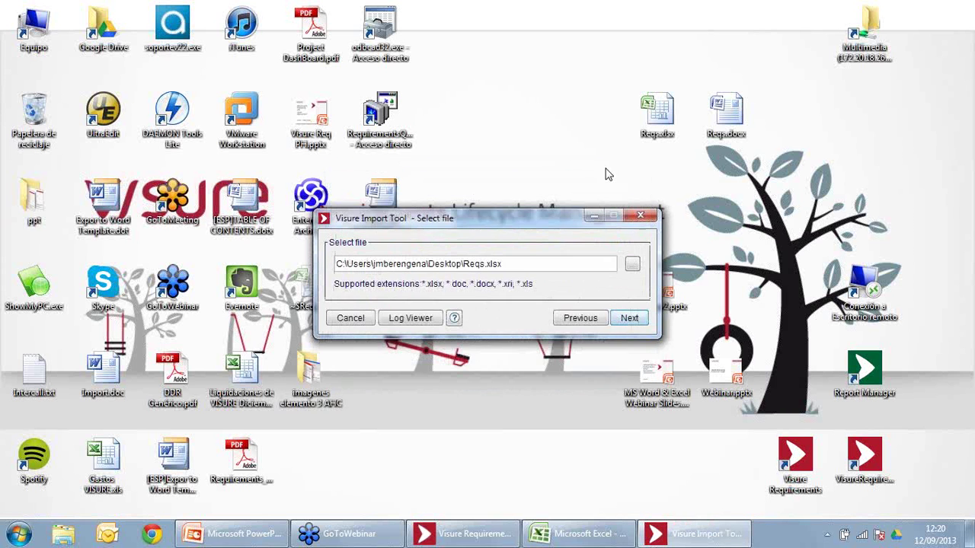
Step: Return to Visure Requirements and refresh the Excel View data to show the imported requirements
click(599, 218)
click(463, 533)
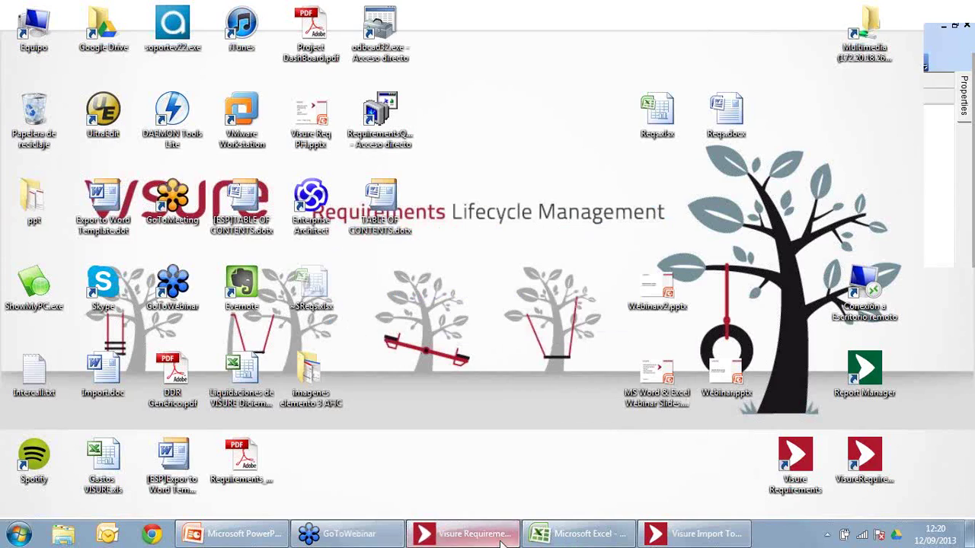
click(54, 27)
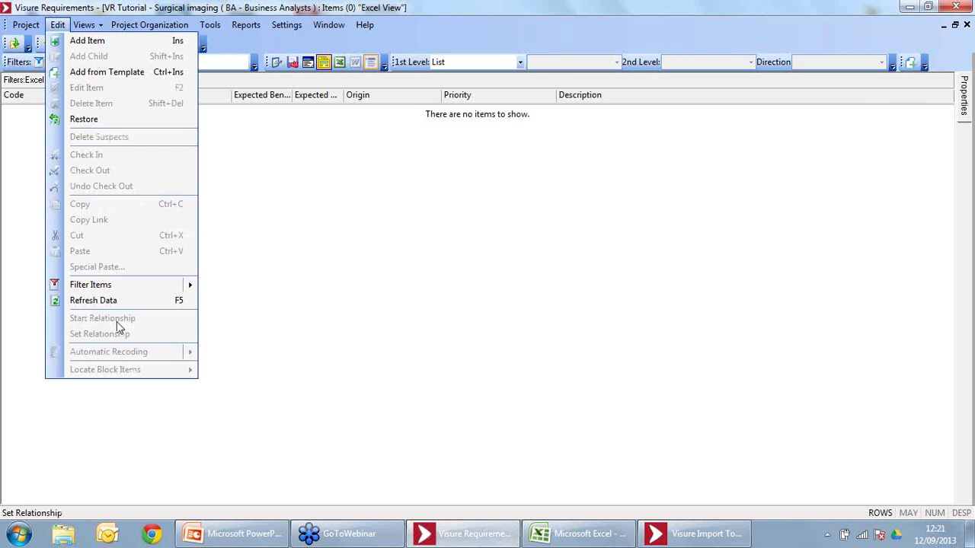
click(93, 301)
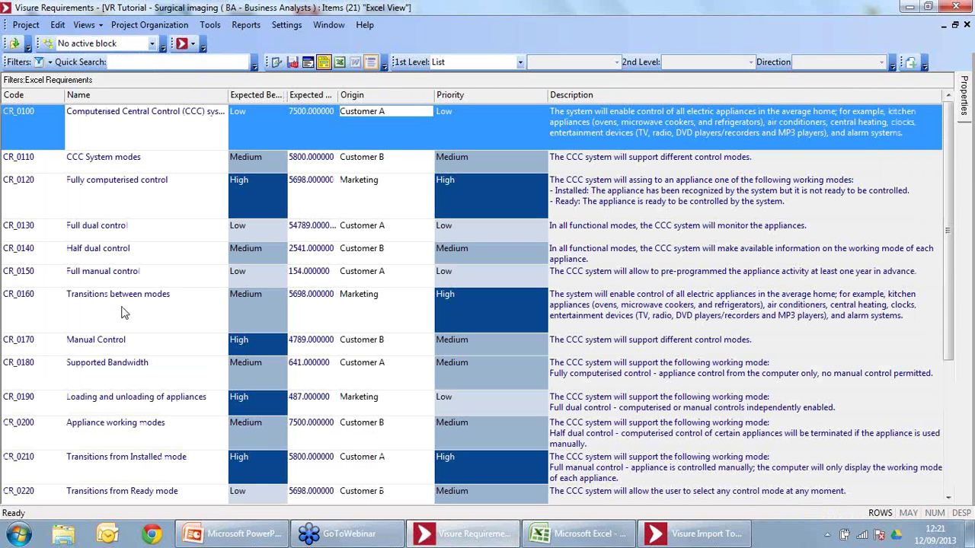
Step: Compare the imported requirements against Reqs.xlsx, then open the Block Diagrams list
ctrl+click(118, 142)
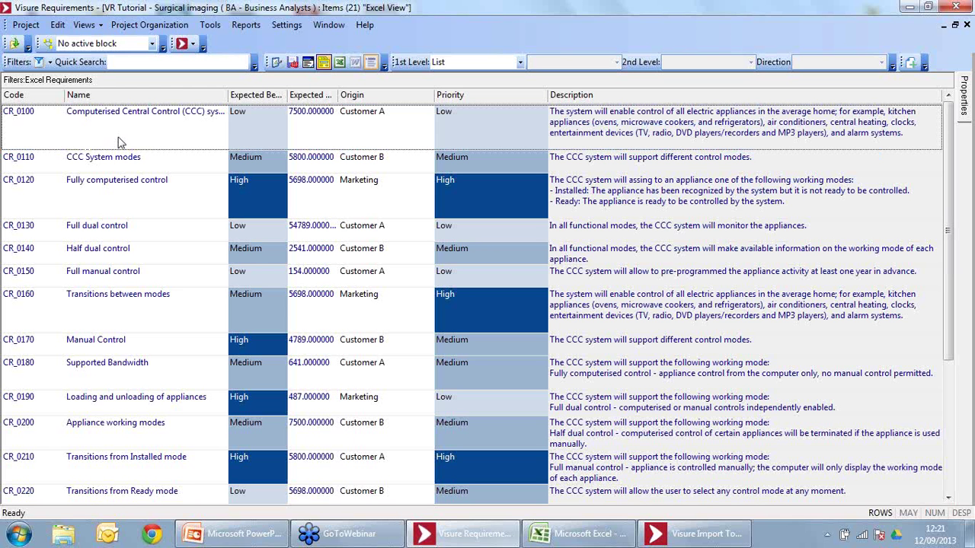
click(566, 543)
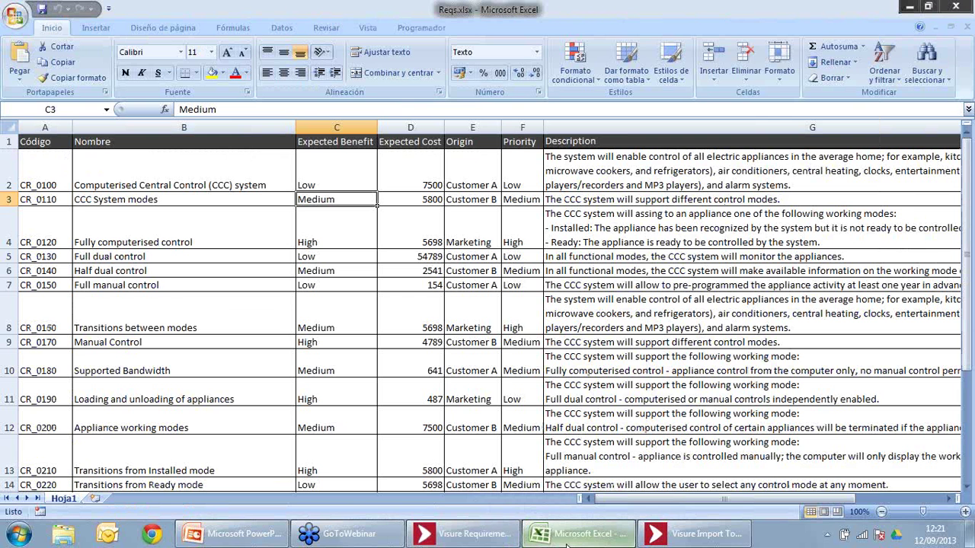
click(566, 544)
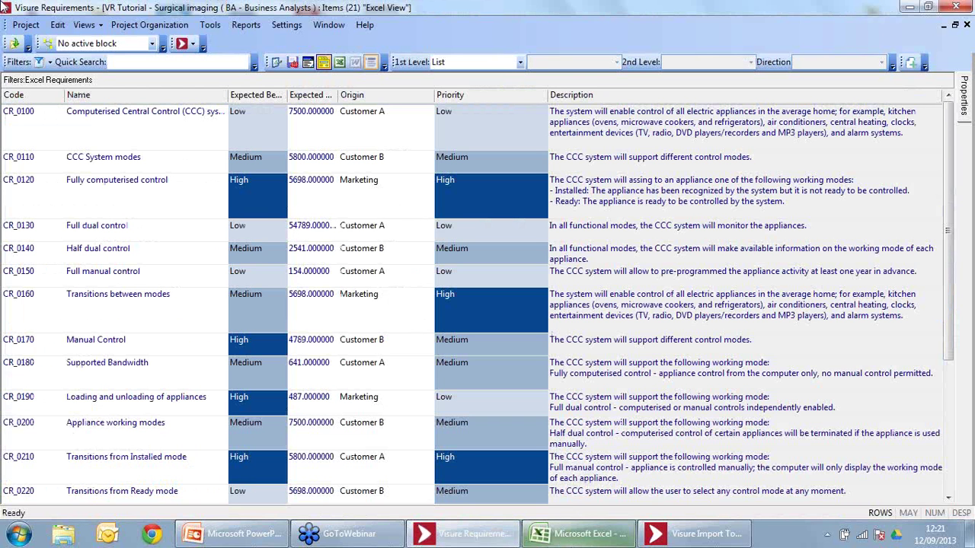
click(47, 44)
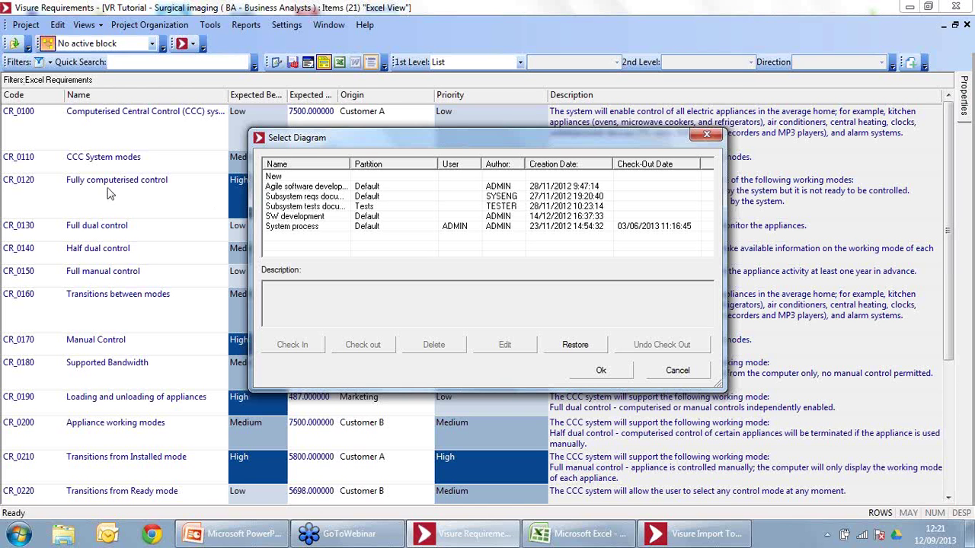
Step: Open the System process diagram and highlight the Customer, Marketing, Standards and Business Rules type-of links
click(274, 228)
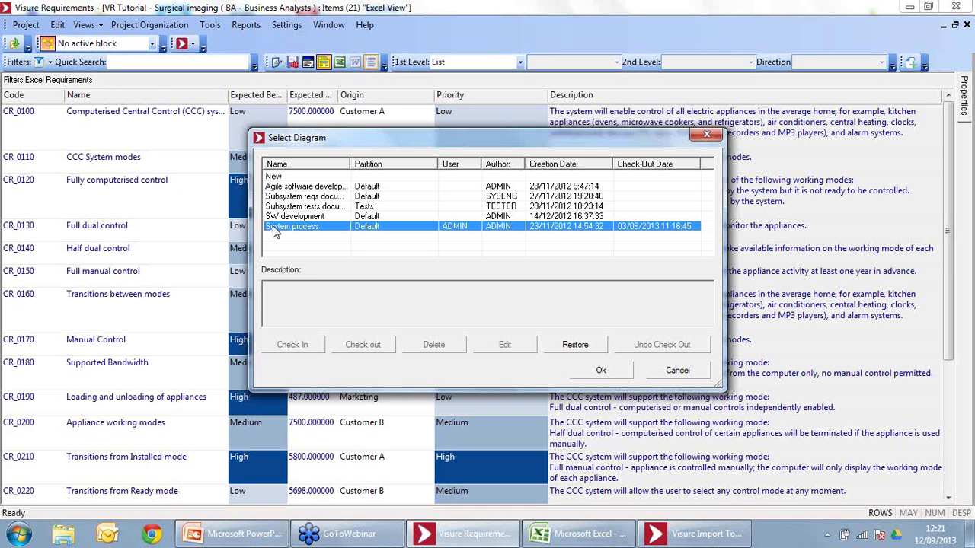
click(598, 377)
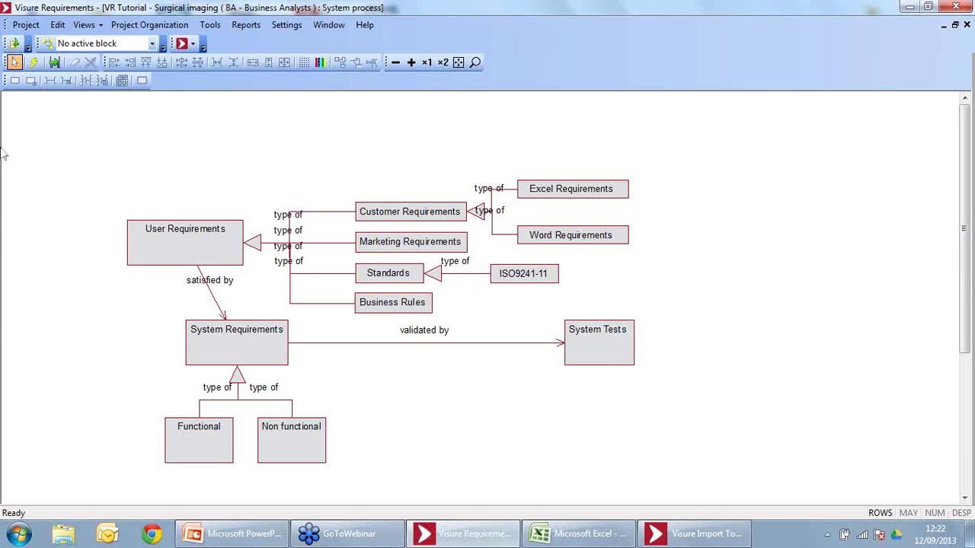
click(308, 214)
click(311, 243)
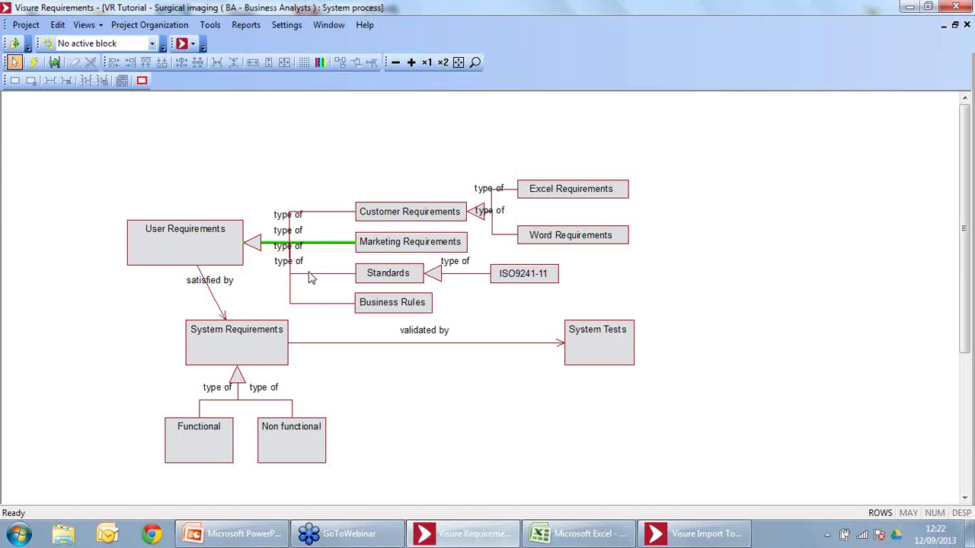
click(310, 274)
click(309, 305)
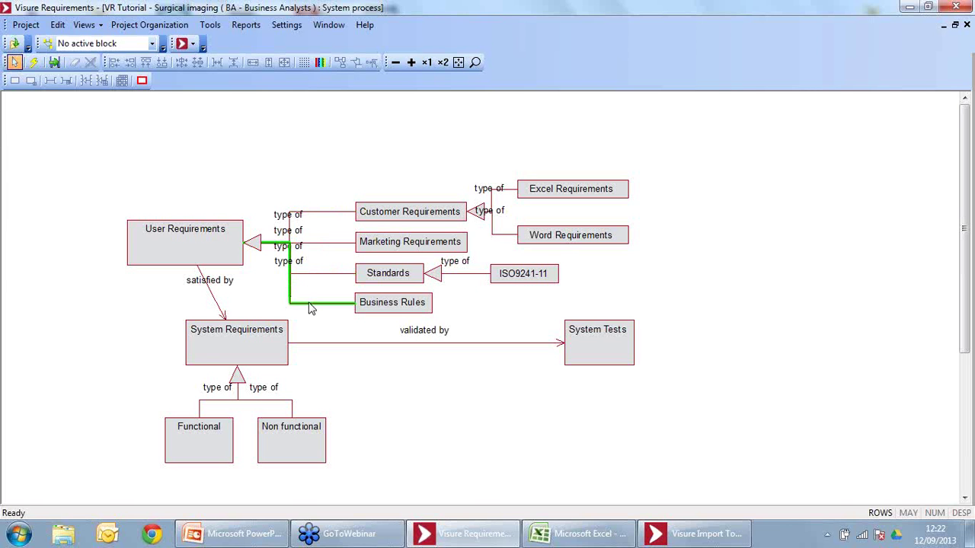
Step: Clear the link highlight and pick an option from the diagram canvas's drawing menu
click(279, 110)
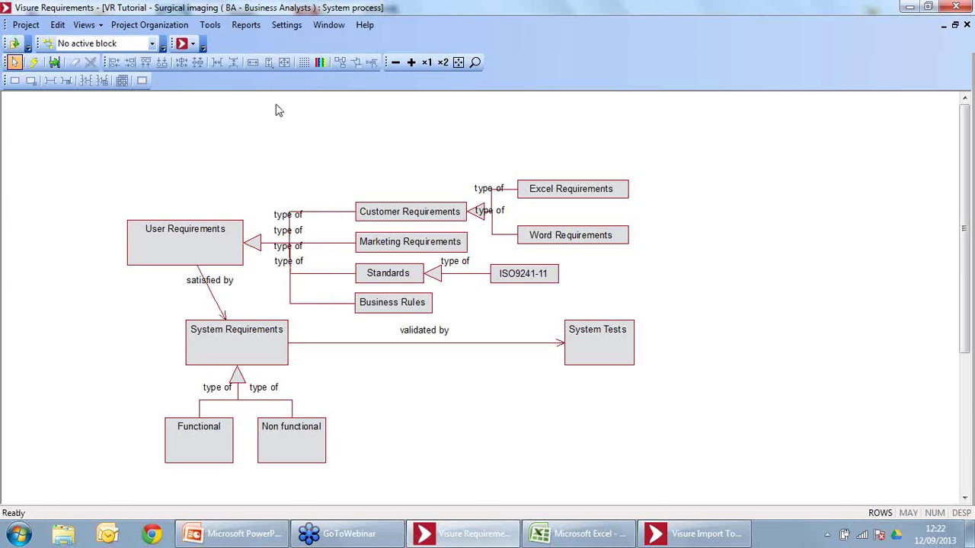
right_click(914, 266)
click(850, 263)
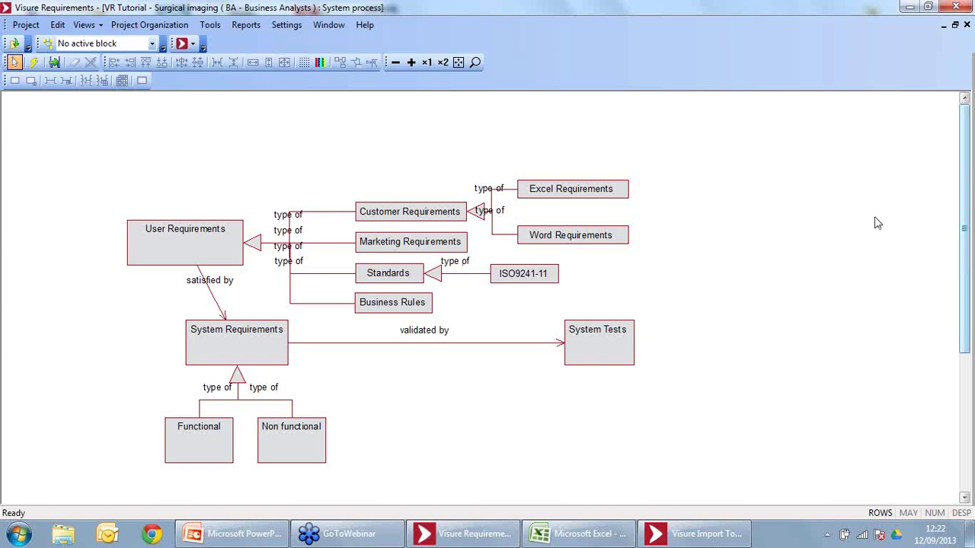
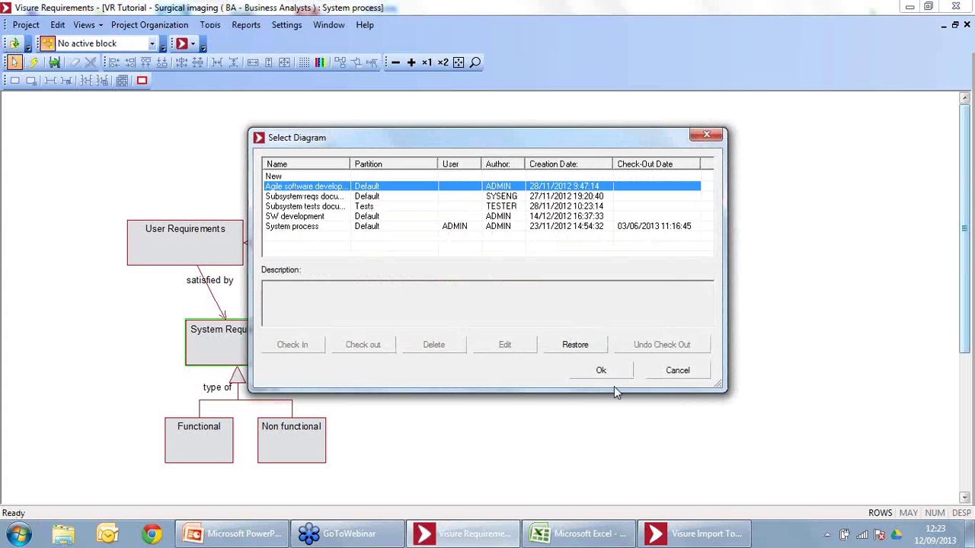
Step: Confirm Agile software development in the Select Diagram dialog to open that diagram
click(611, 373)
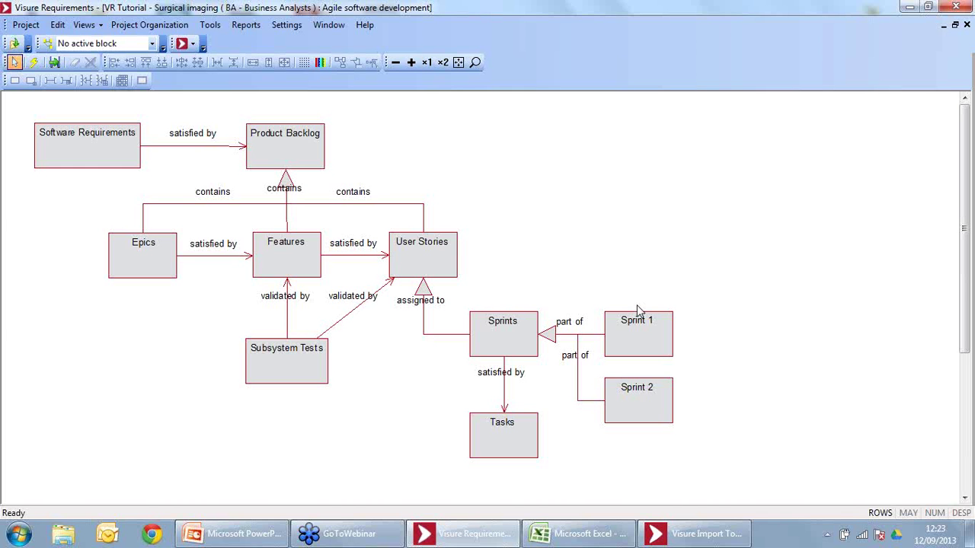
Step: Close the Agile diagram and select the Excel Requirements block in the System process diagram
click(967, 25)
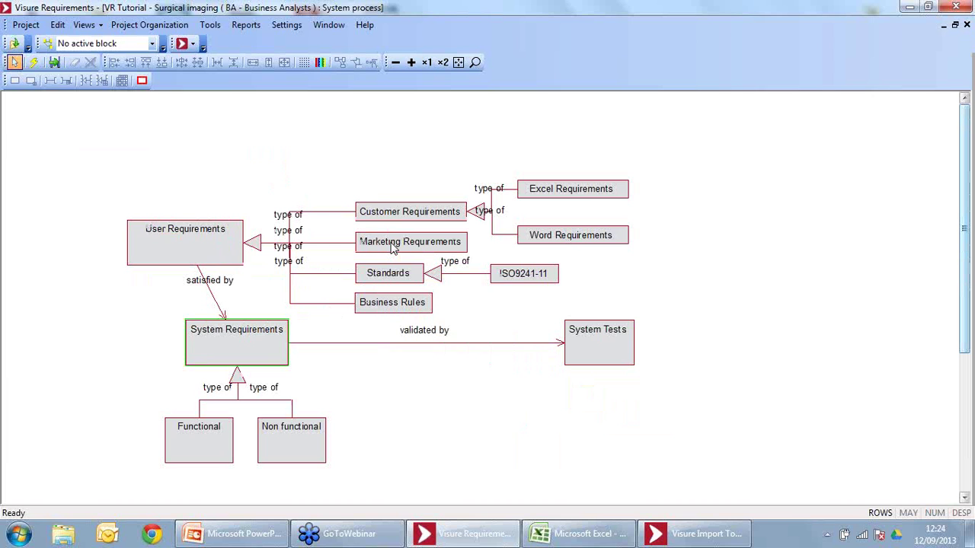
click(582, 195)
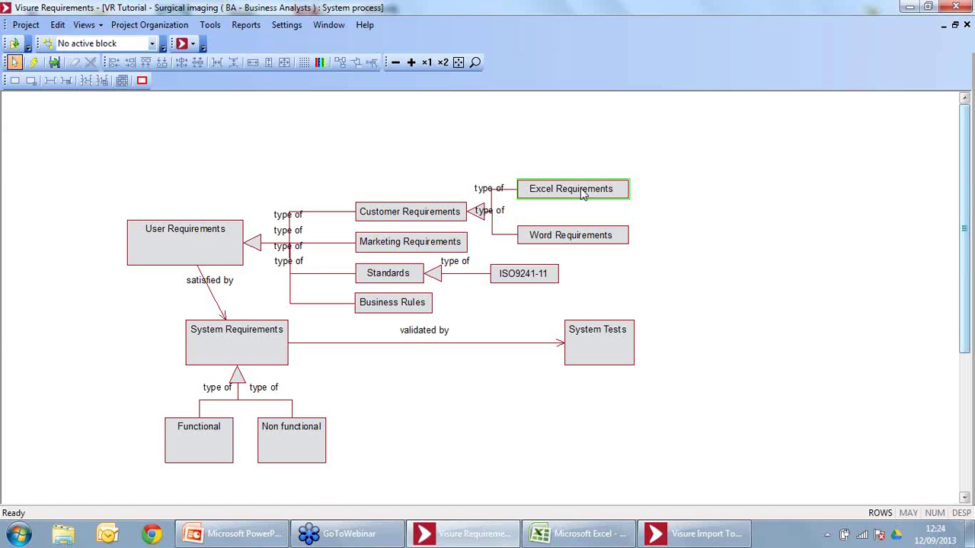
Step: Switch the items to the Word view and widen the Code column so Word Requirements shows fully
click(181, 44)
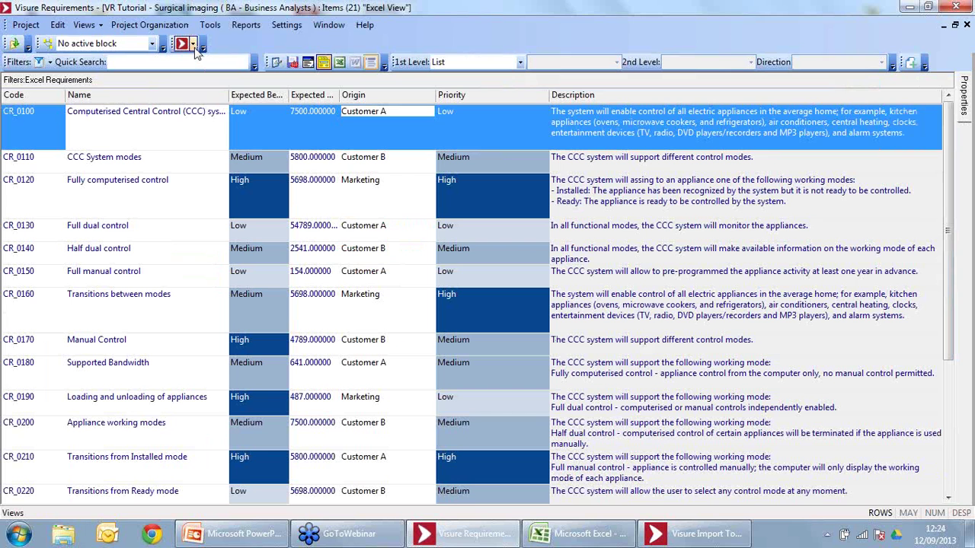
click(193, 45)
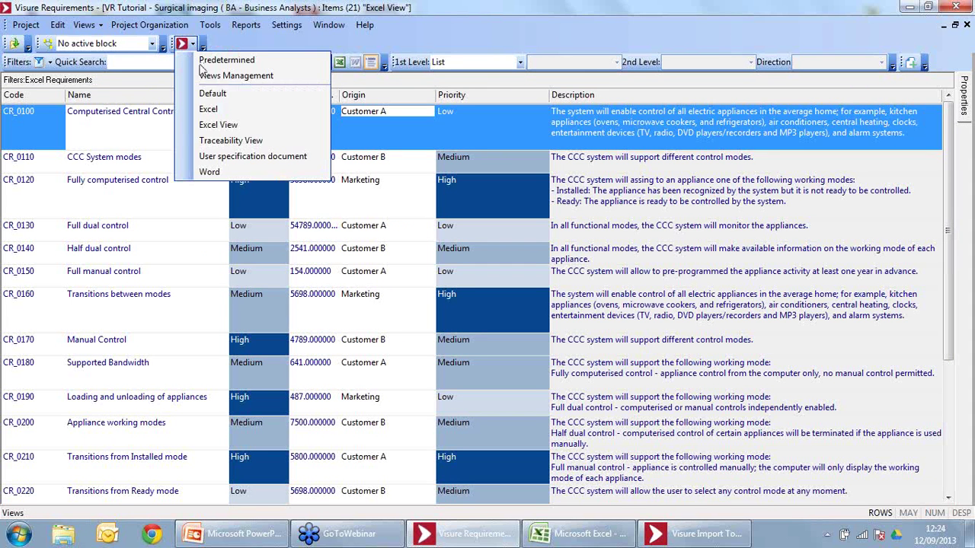
click(207, 172)
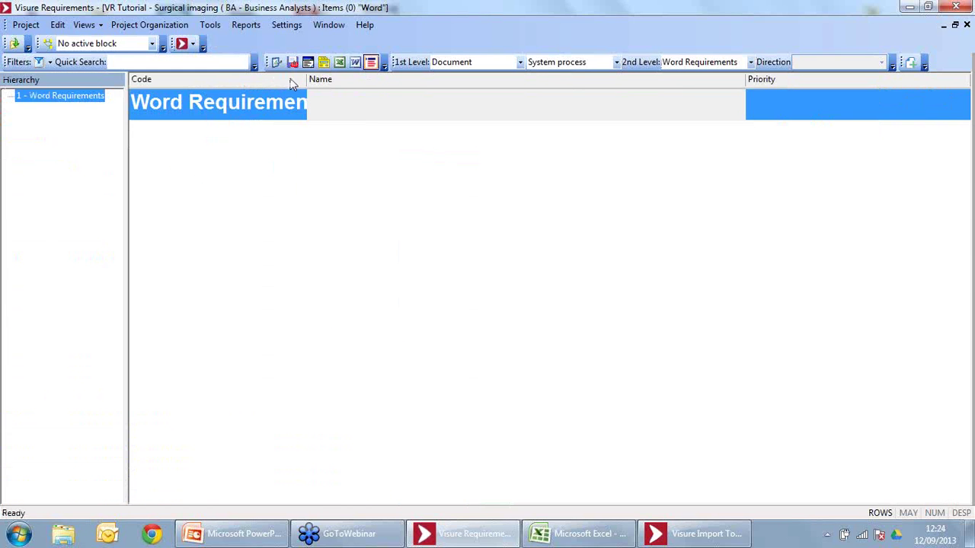
drag(306, 82, 336, 83)
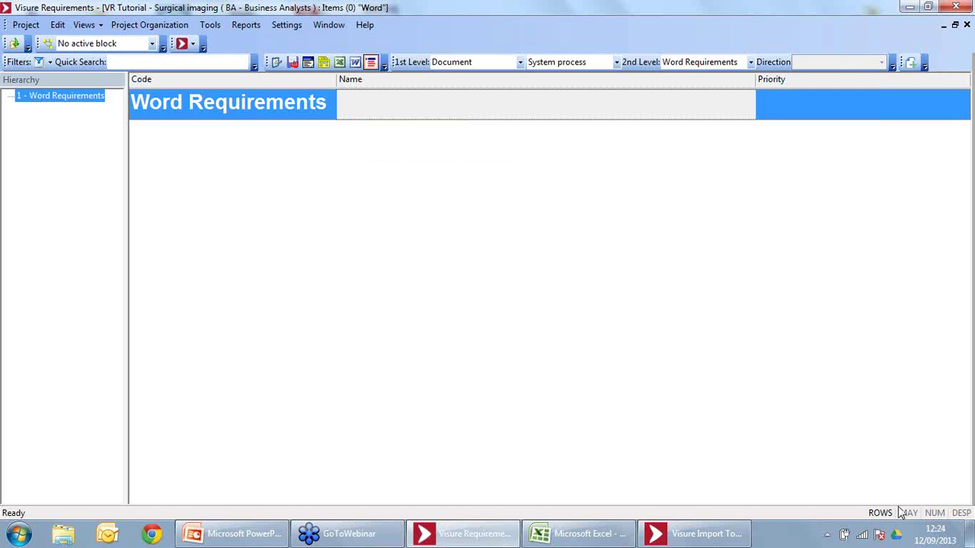
Step: Open Reqs.docx from the desktop in Microsoft Word
click(968, 541)
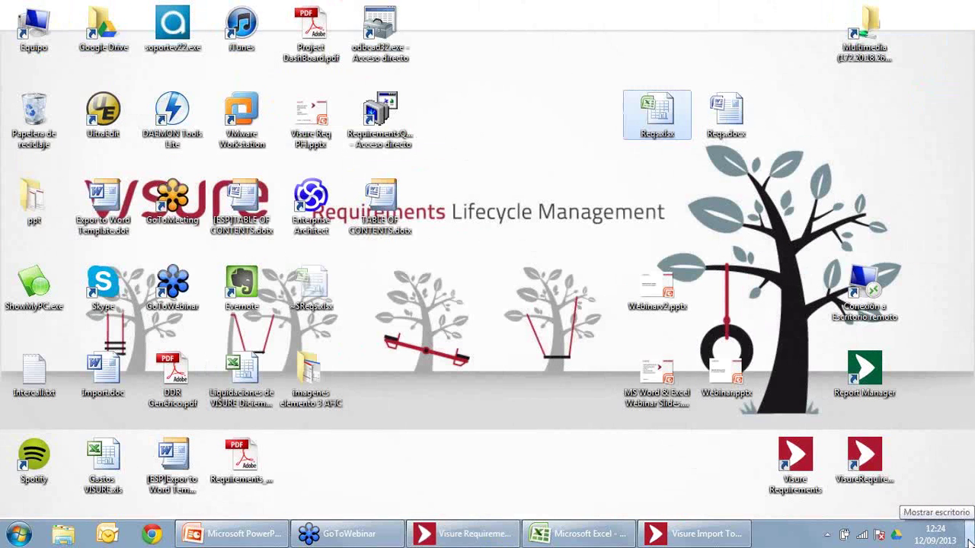
click(726, 114)
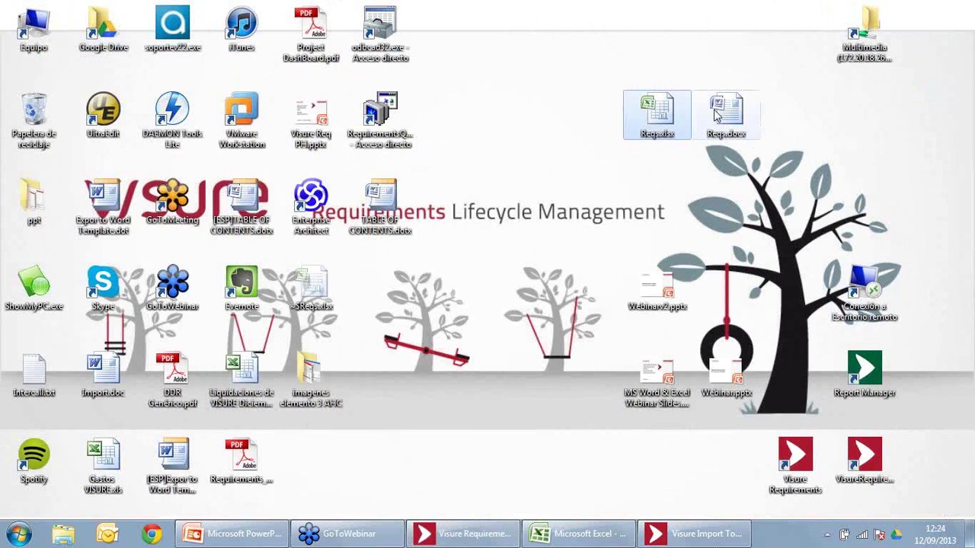
double_click(213, 222)
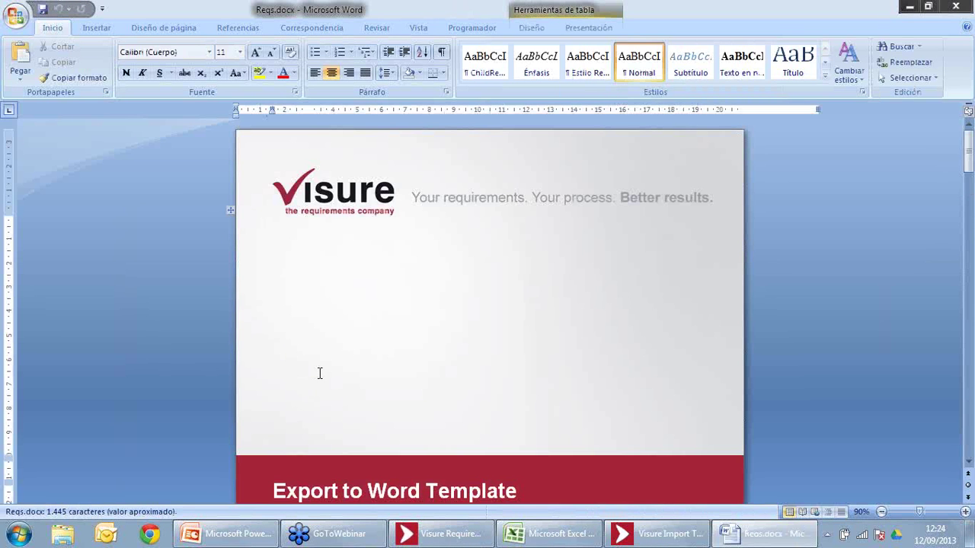
Step: Scroll to Customer requests and inspect the CR_0010 heading and Priority label formatting
scroll(319, 373, down, 12)
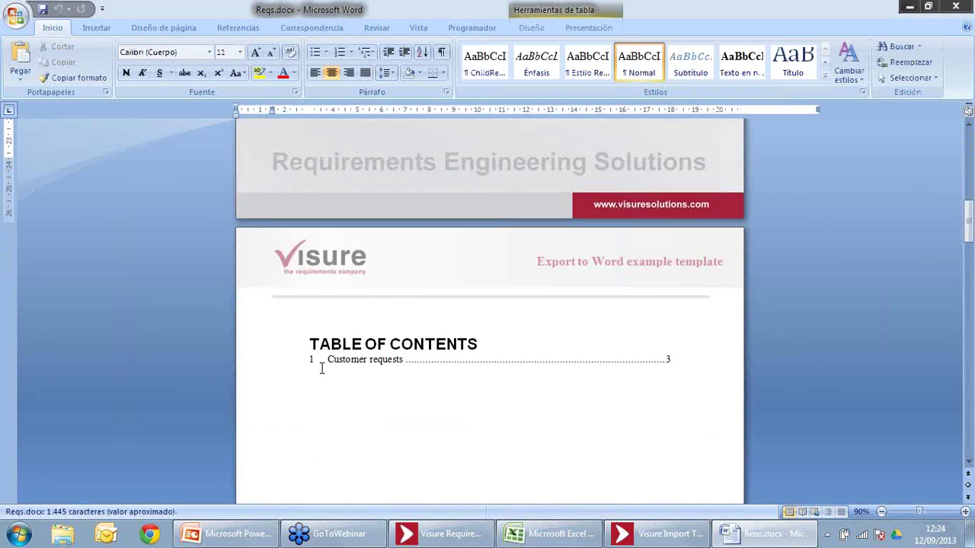
scroll(321, 368, down, 4)
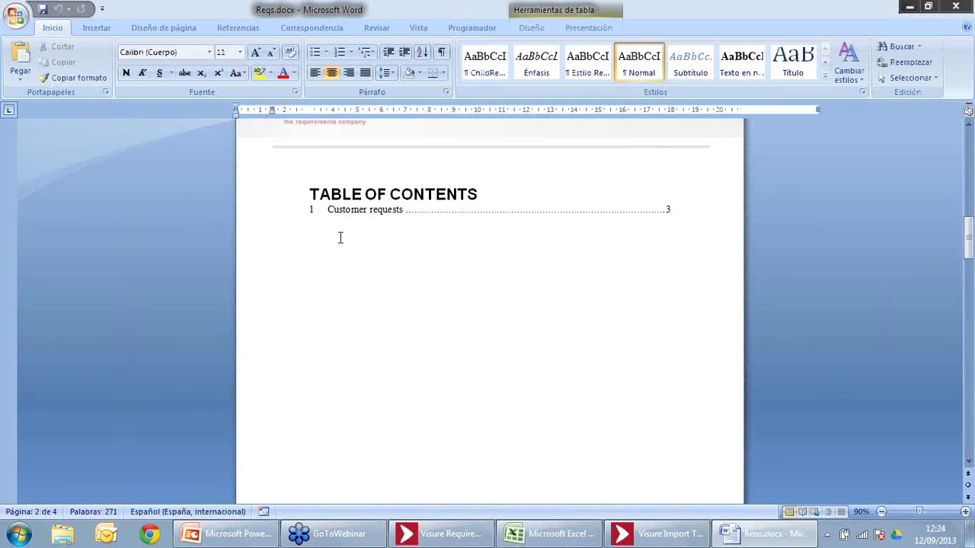
scroll(340, 238, down, 3)
scroll(340, 237, down, 6)
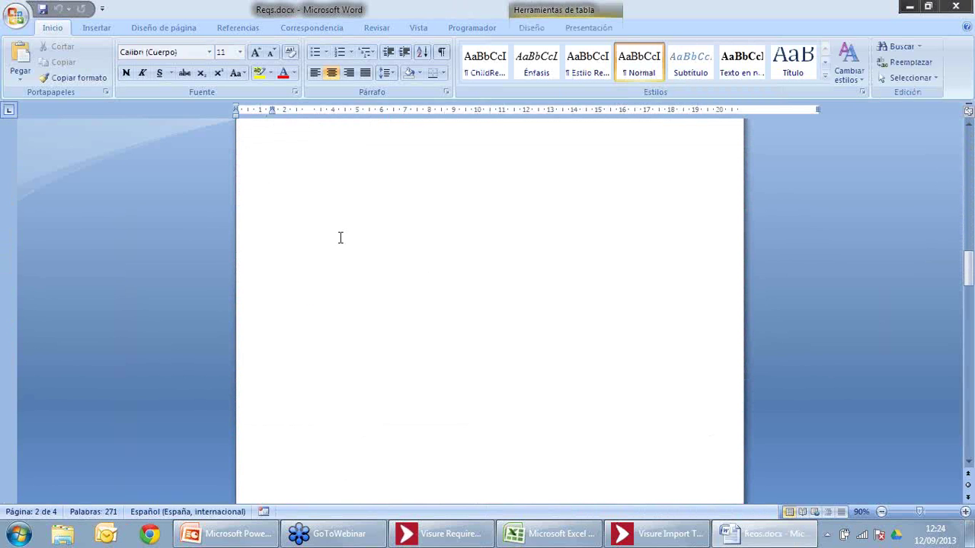
scroll(354, 350, down, 4)
scroll(354, 350, down, 3)
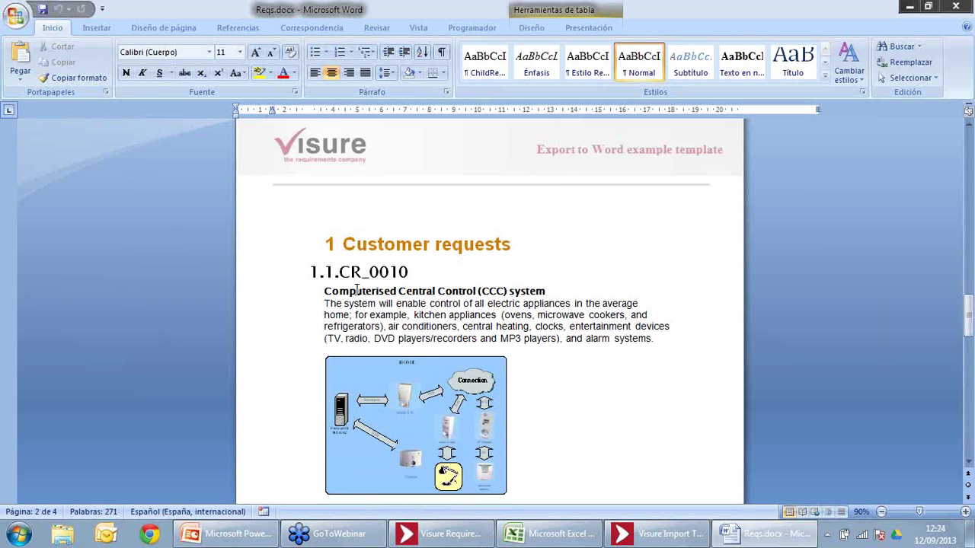
click(359, 259)
scroll(360, 260, down, 4)
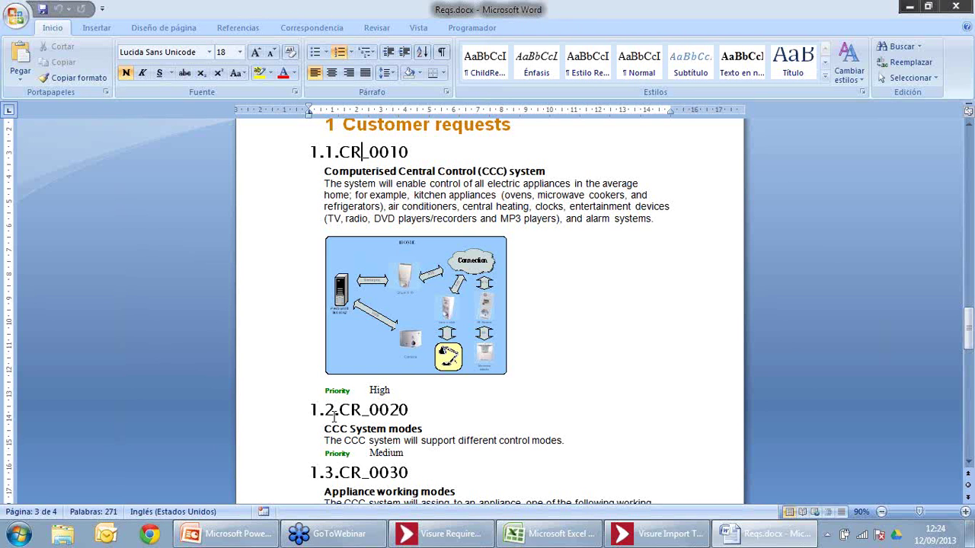
double_click(340, 391)
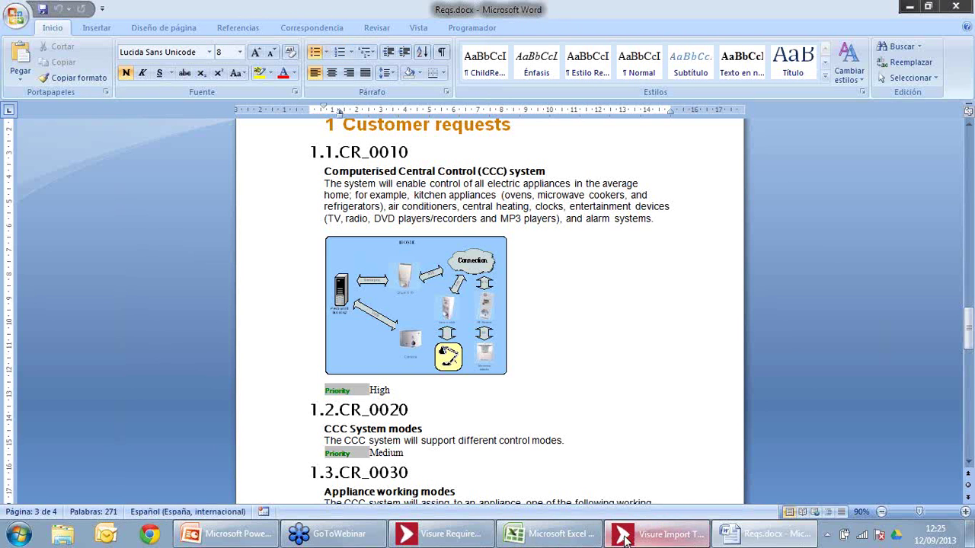
Step: Choose Reqs.docx as the file to import in the Visure Import Tool
click(656, 533)
click(419, 537)
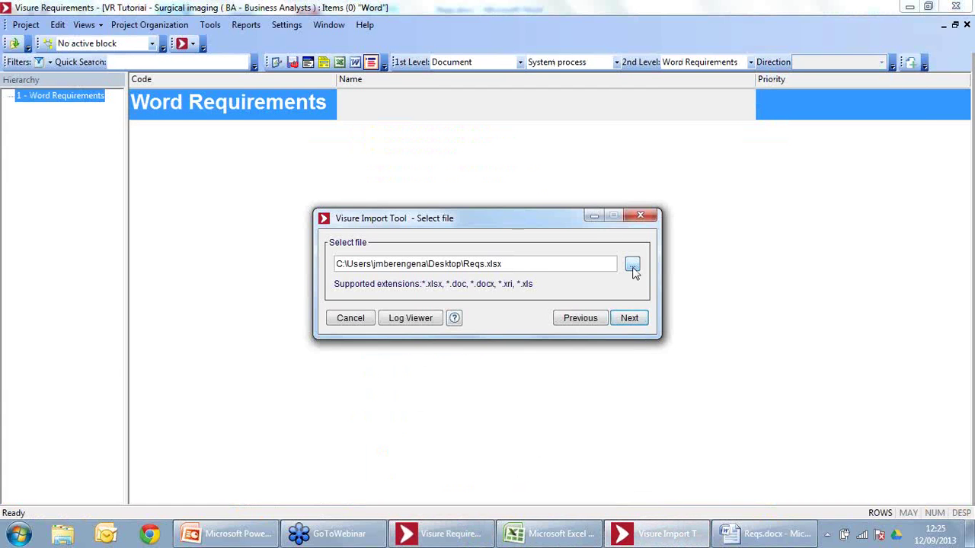
click(631, 264)
click(373, 276)
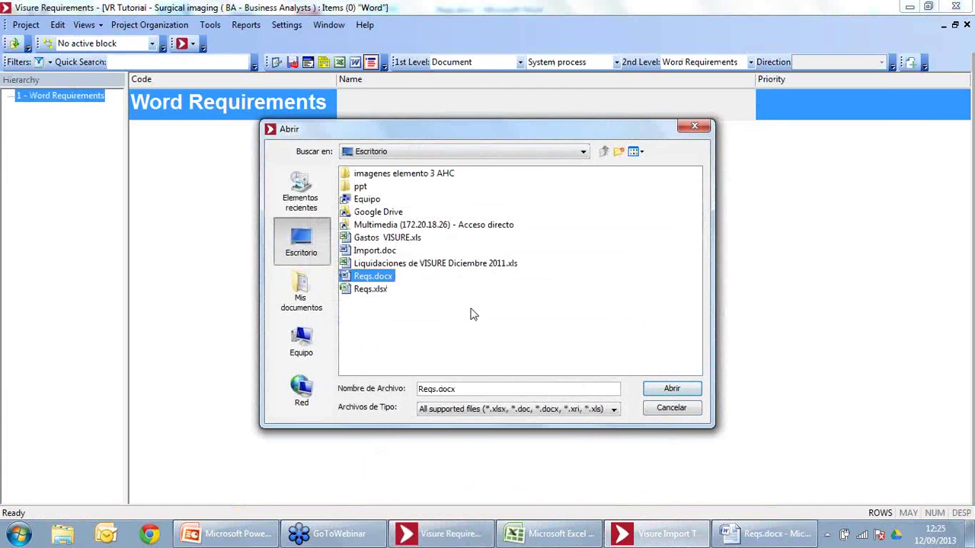
click(670, 389)
Step: Import as text with the saved Word Import configuration, capturing CR_0010 through CR_0060
click(628, 318)
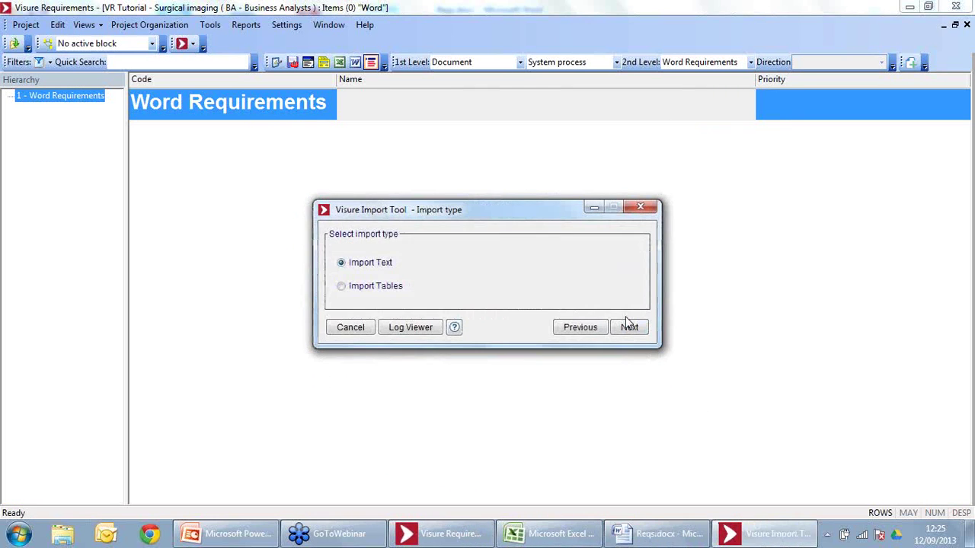
click(629, 329)
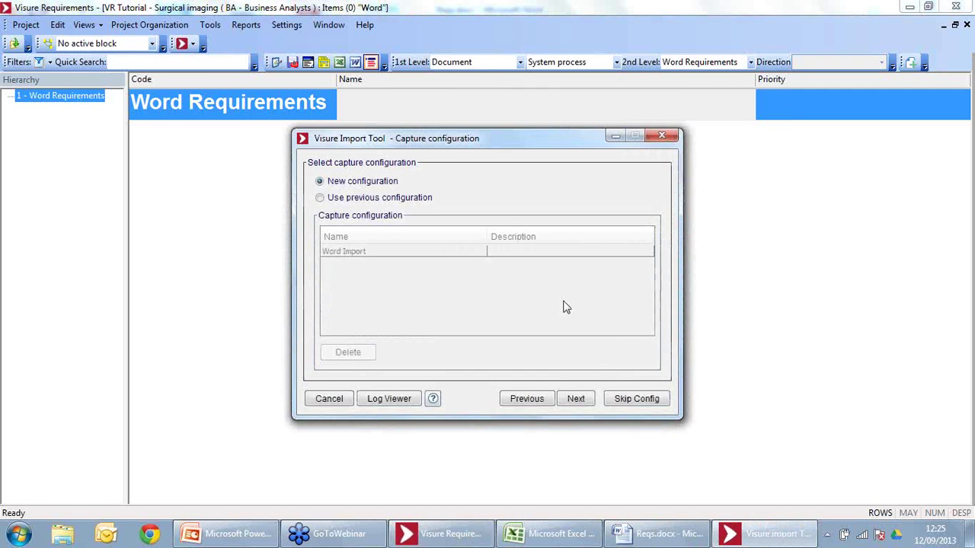
click(404, 207)
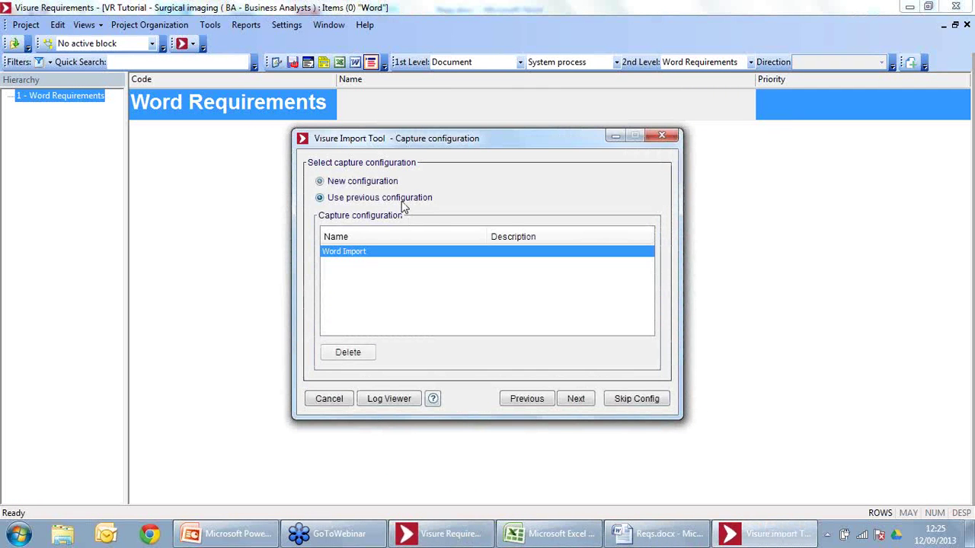
click(627, 401)
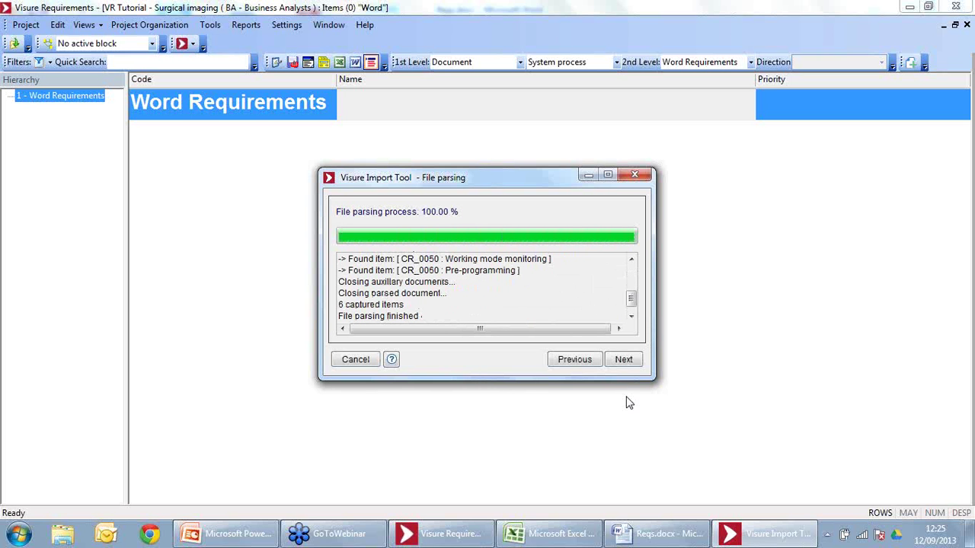
click(632, 360)
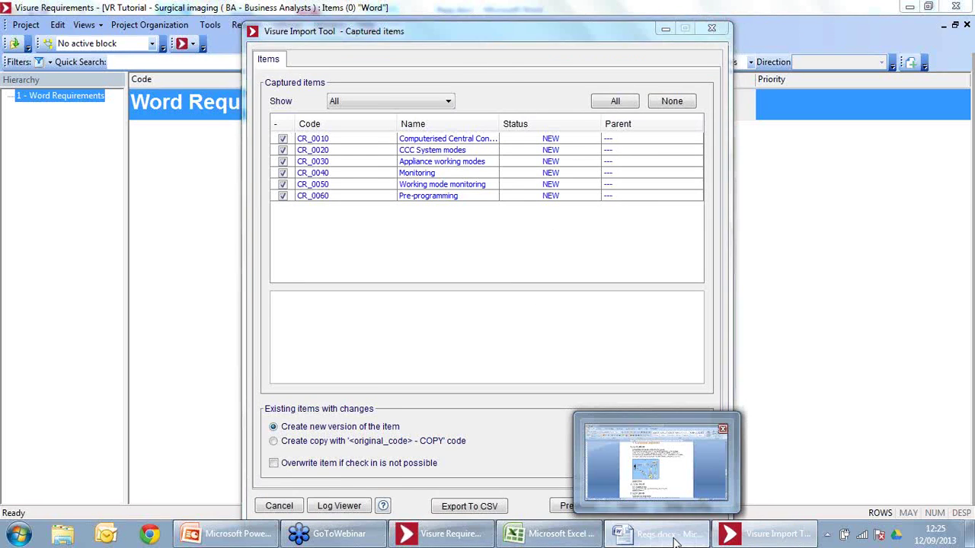
Step: Check the styles of the CR_0010 heading and description in Word's Estilos pane
click(663, 533)
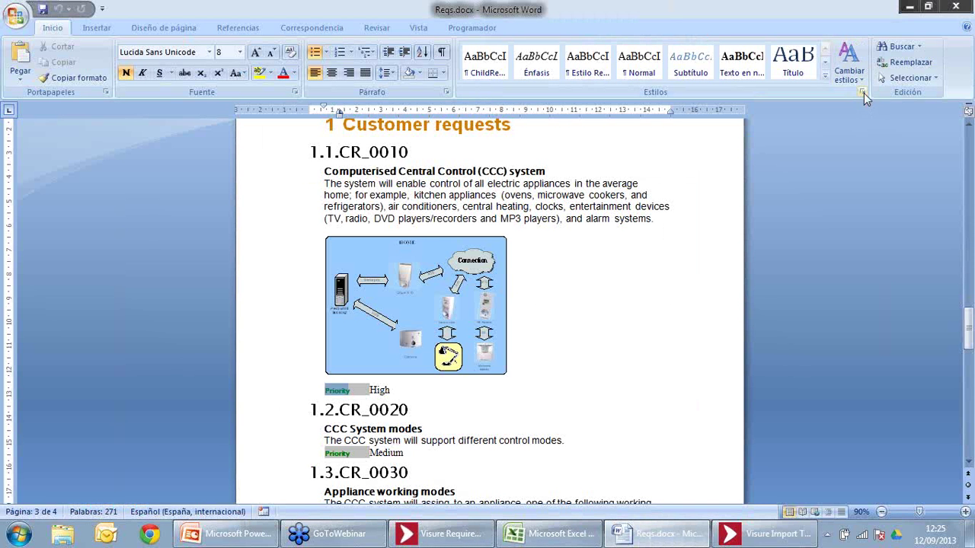
click(862, 92)
key(Up)
key(Up)
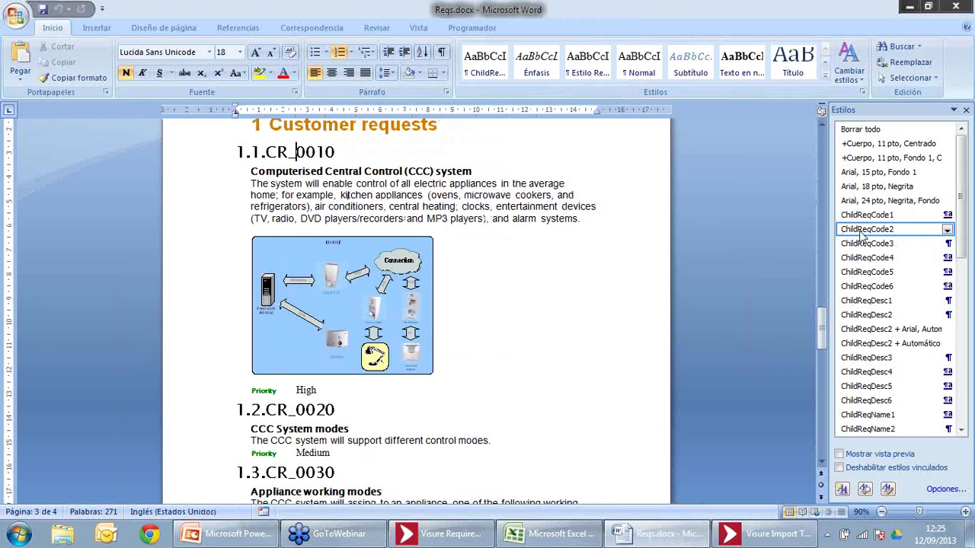
mouse_move(860, 232)
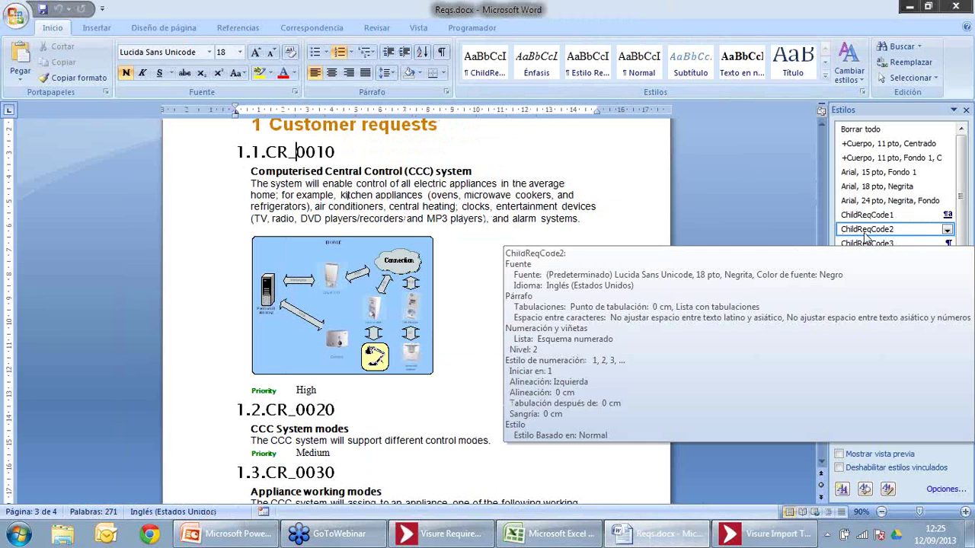
click(459, 185)
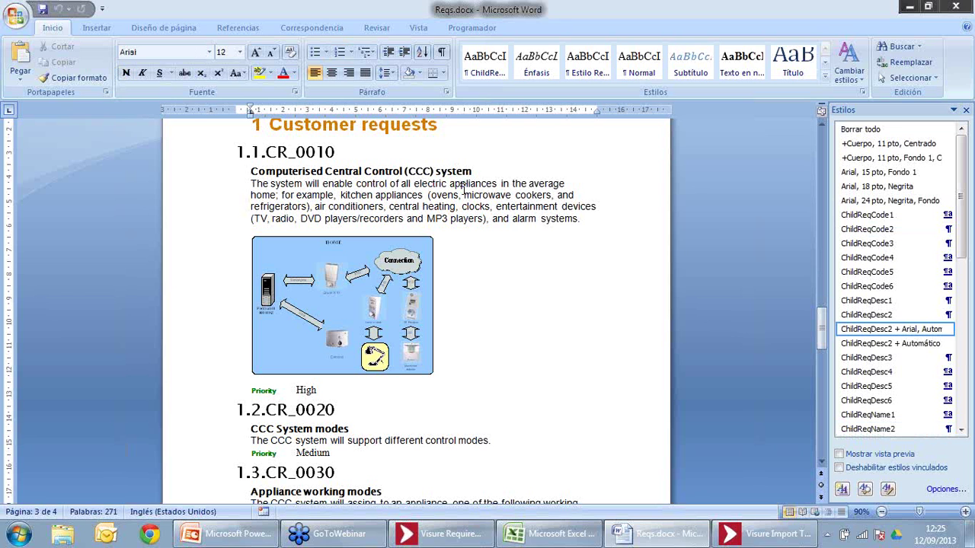
click(800, 536)
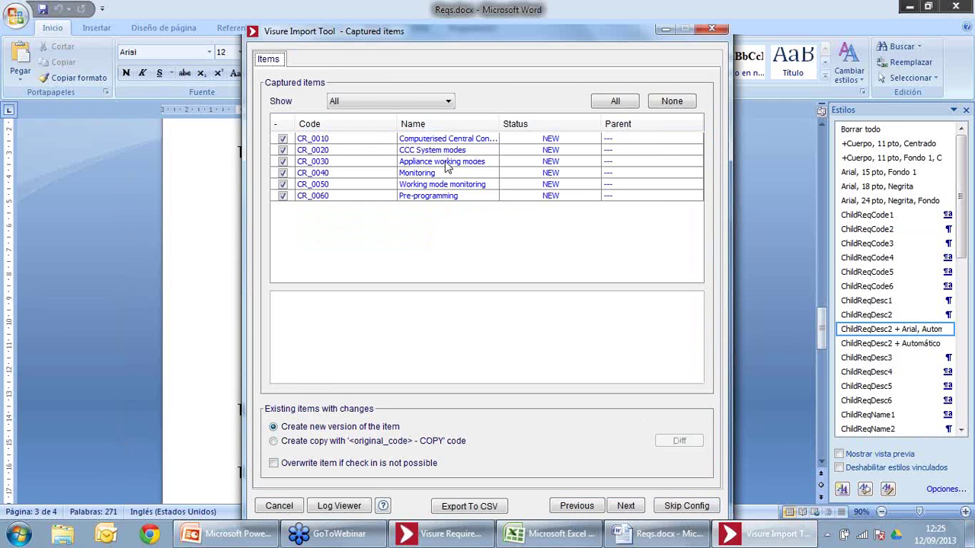
Step: Review the descriptions of the captured items, from Pre-programming up to CR_0010
click(331, 196)
click(312, 184)
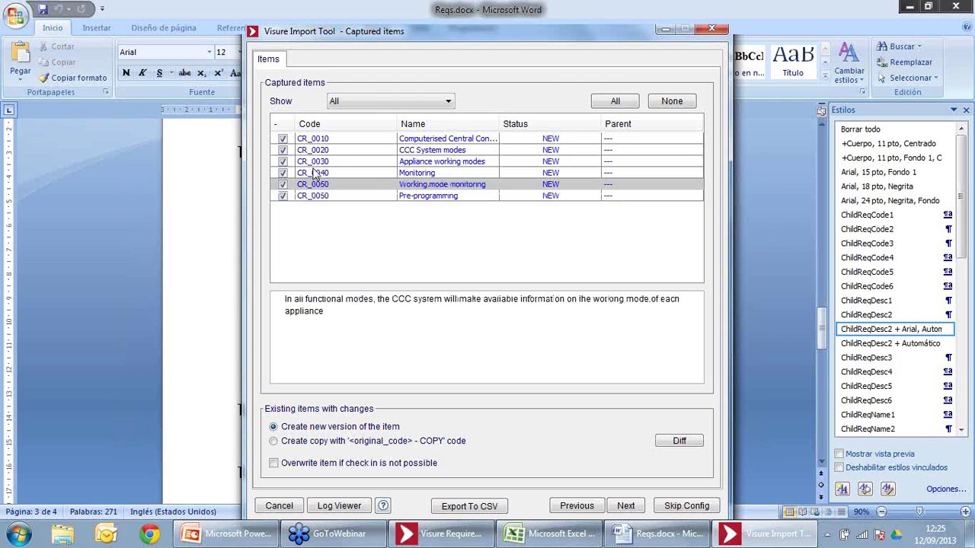
click(315, 161)
click(318, 151)
click(316, 141)
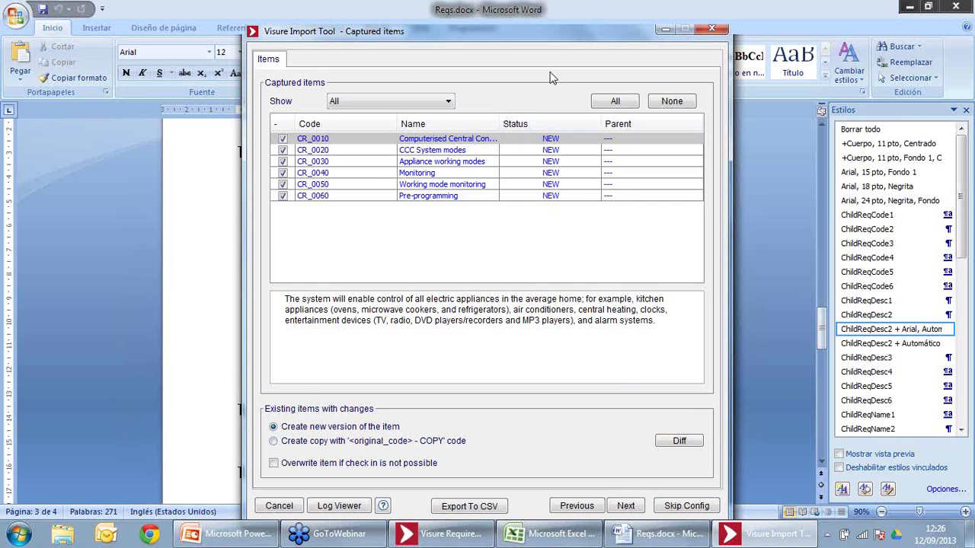
Step: Import the six items, finish, skip saving the configuration, and decline another capture
click(702, 507)
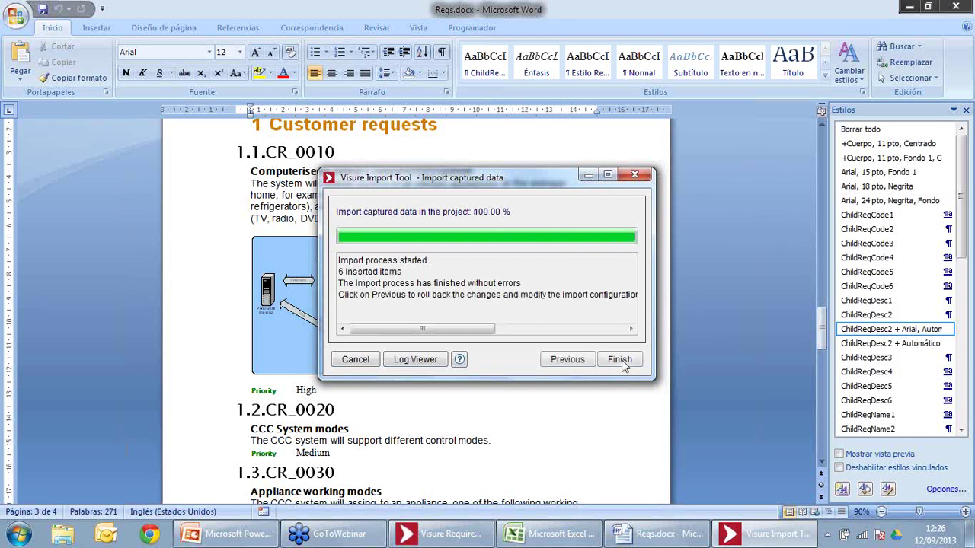
click(622, 365)
click(591, 349)
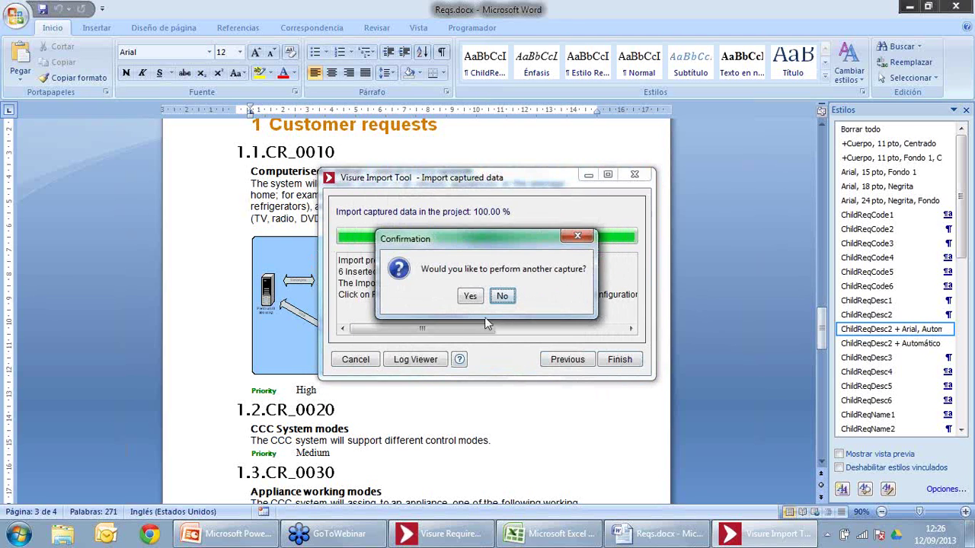
click(502, 297)
click(510, 536)
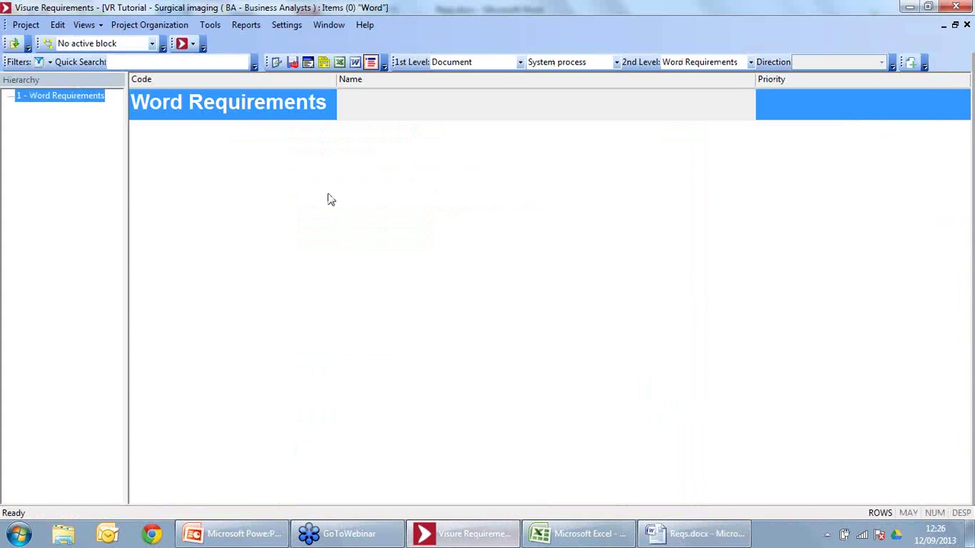
Step: Refresh the project data and browse the imported requirements, starting at Computerised Central Control
click(66, 28)
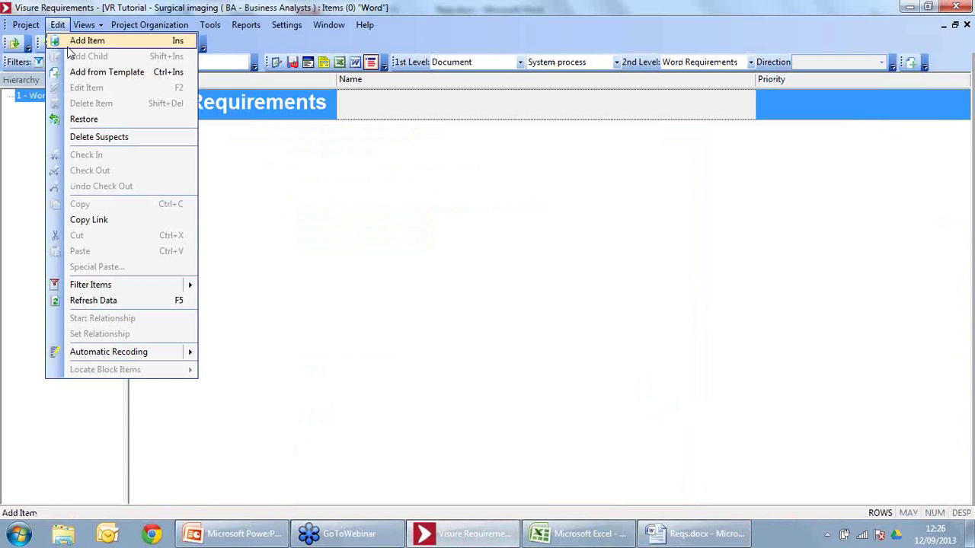
click(162, 305)
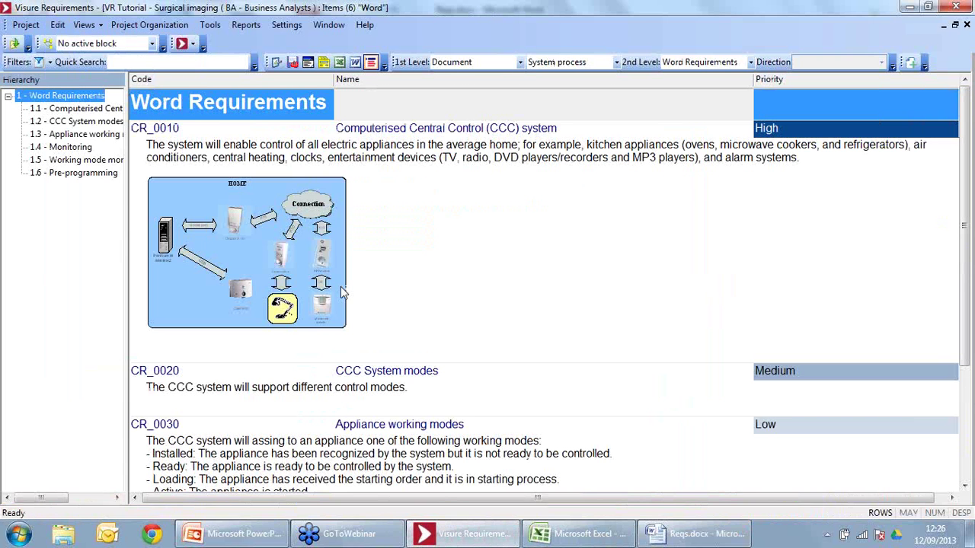
click(76, 108)
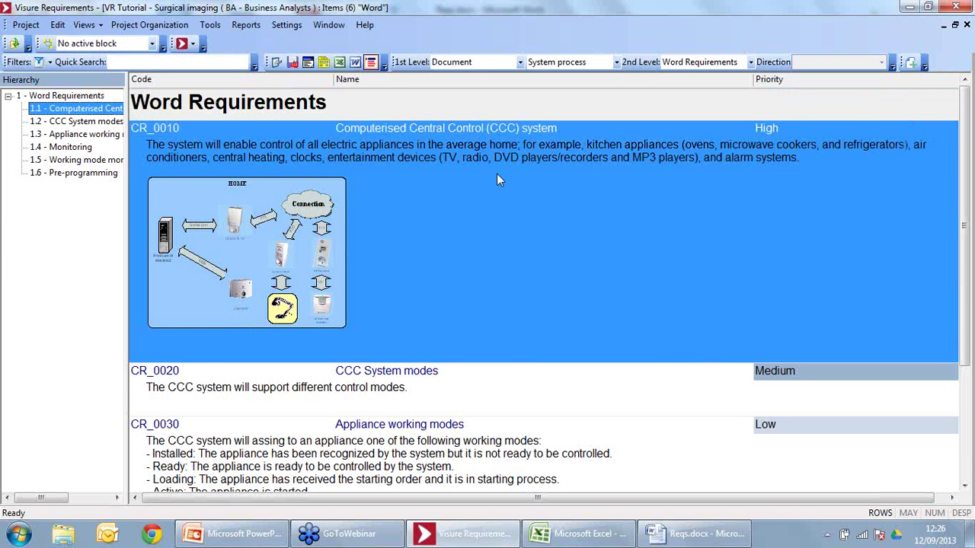
key(Down)
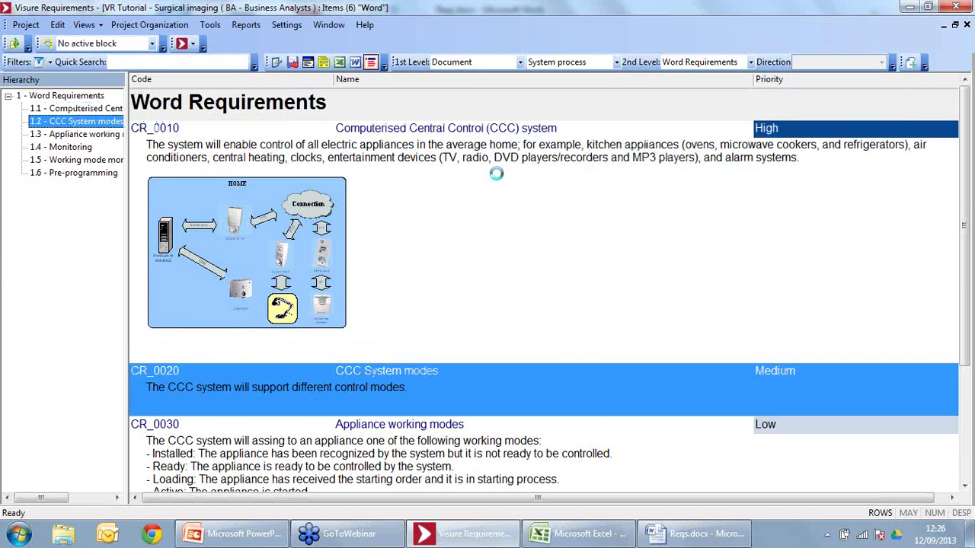
key(Down)
key(Down)
key(Down)
key(Down)
key(Up)
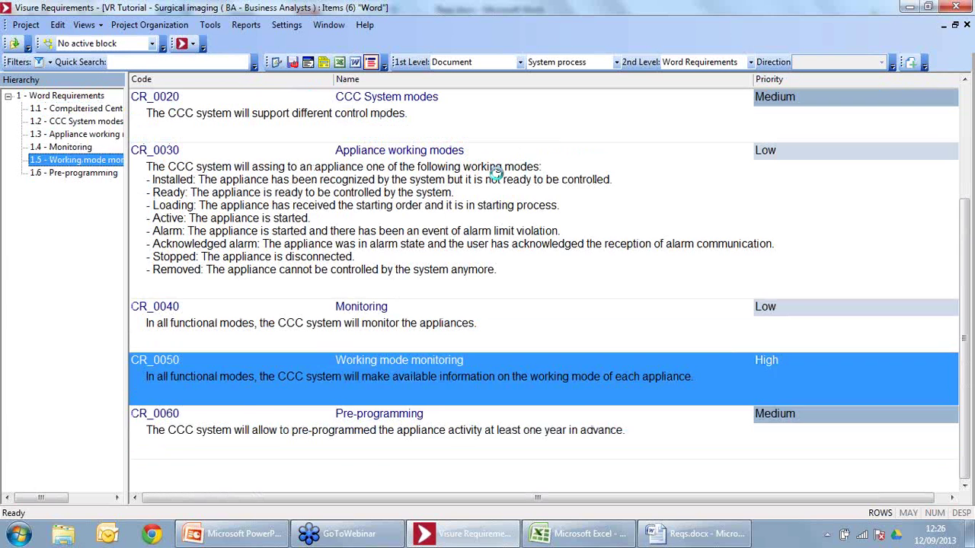
key(Up)
key(Up)
key(Up)
key(Up)
key(Up)
key(Down)
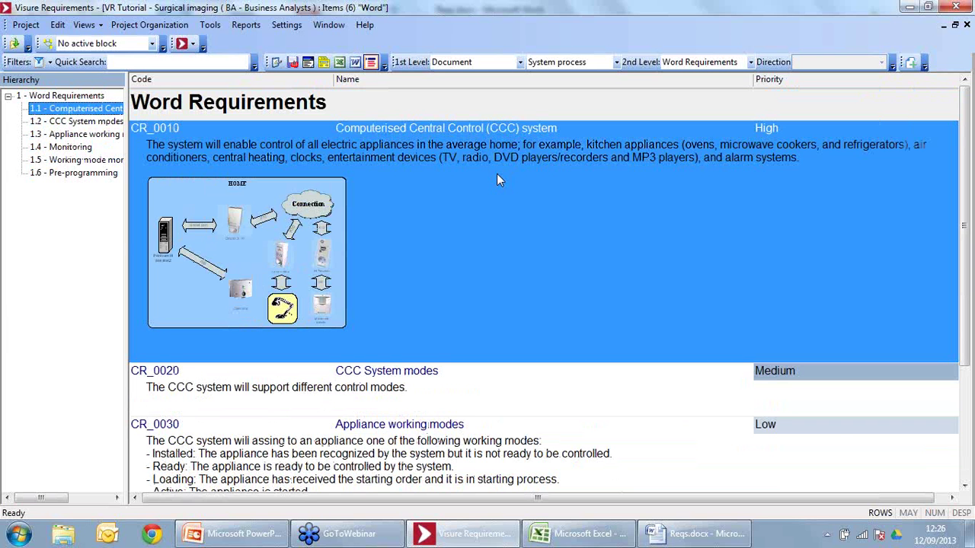
Step: Widen the hierarchy panel and switch to the Excel View
drag(127, 232, 214, 232)
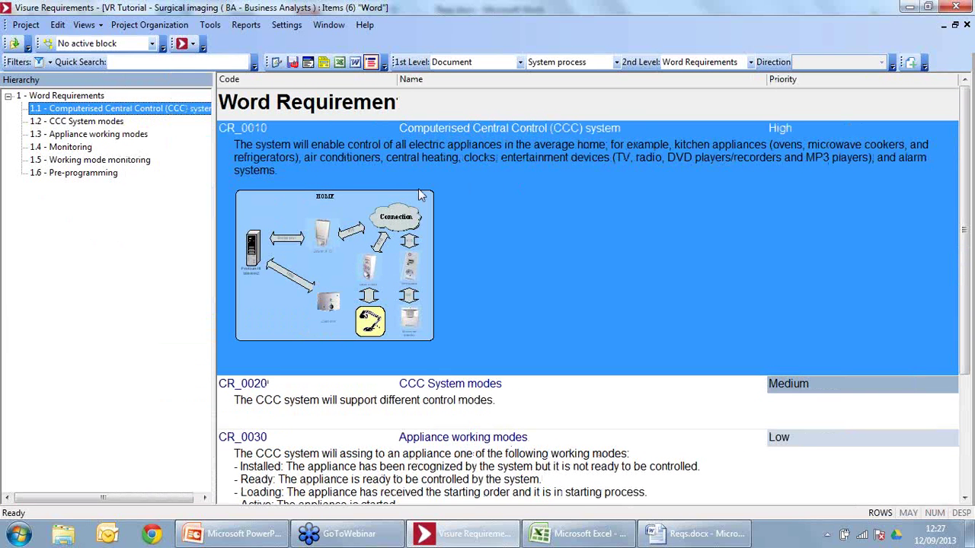
click(184, 43)
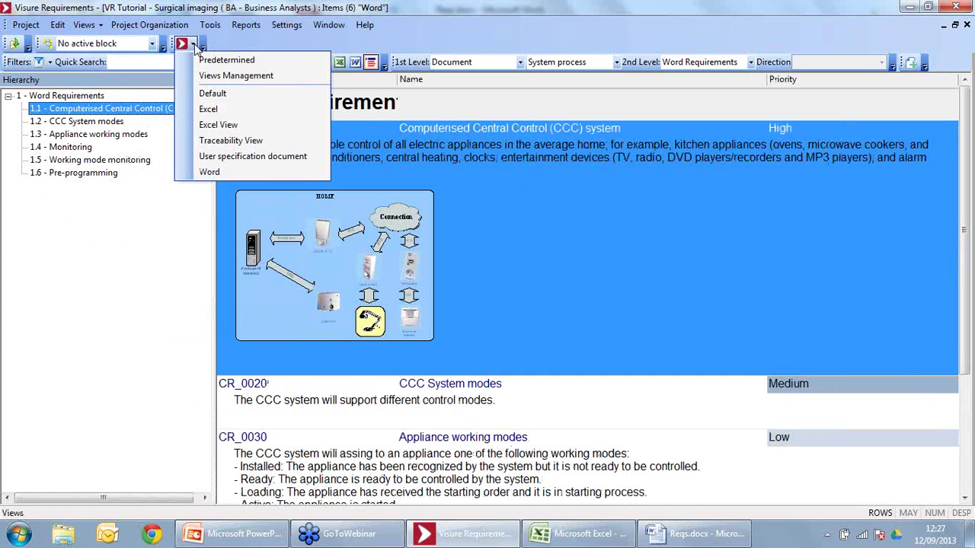
click(211, 129)
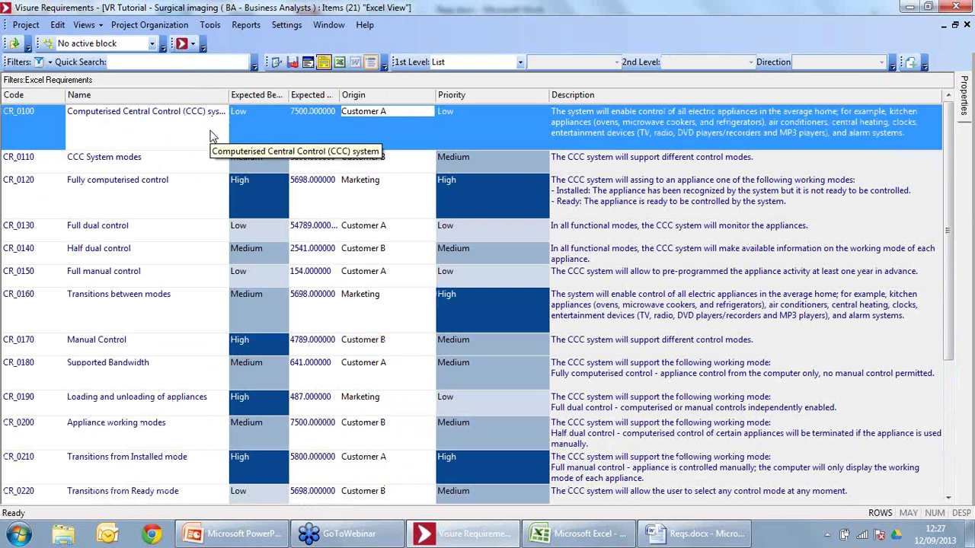
Step: Switch to the User specification document view, collapse the hierarchy, and widen the Priority column
click(200, 46)
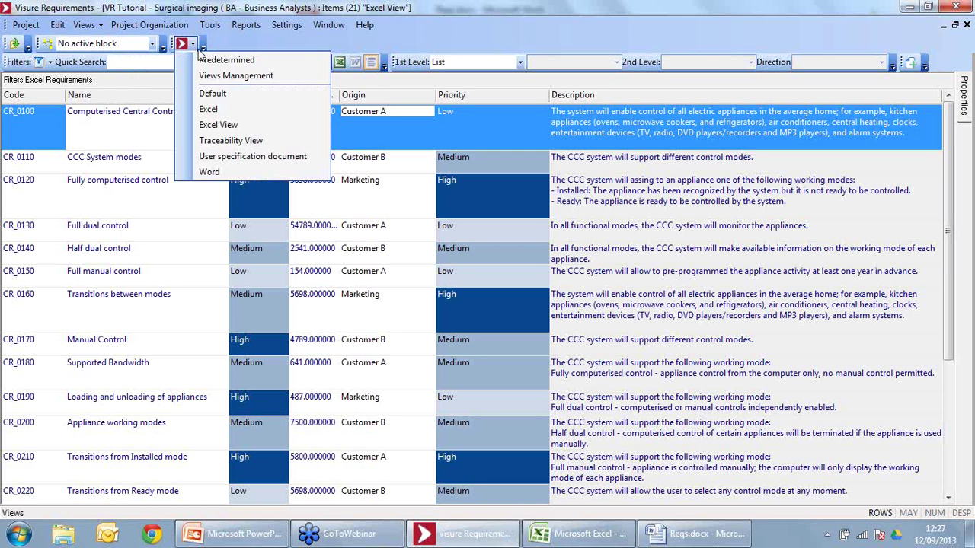
click(236, 156)
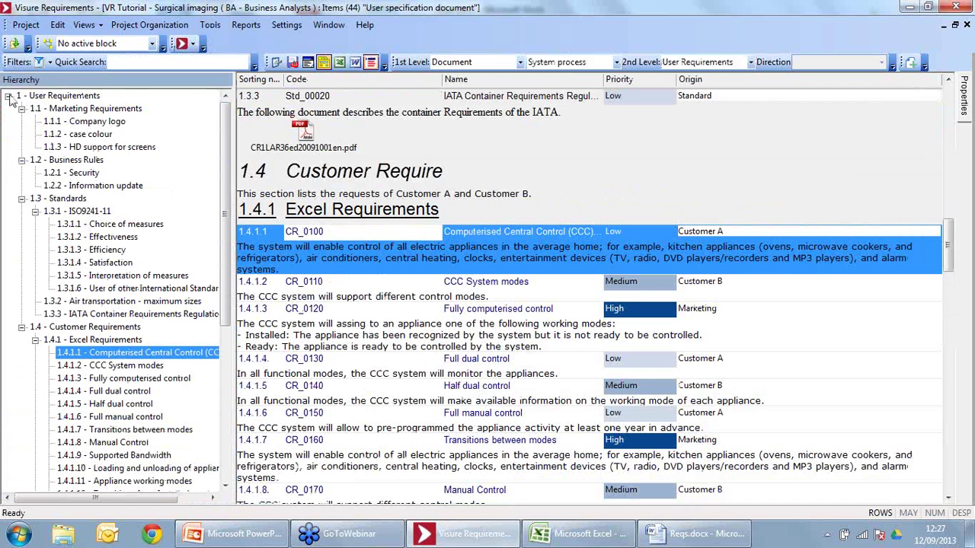
click(8, 96)
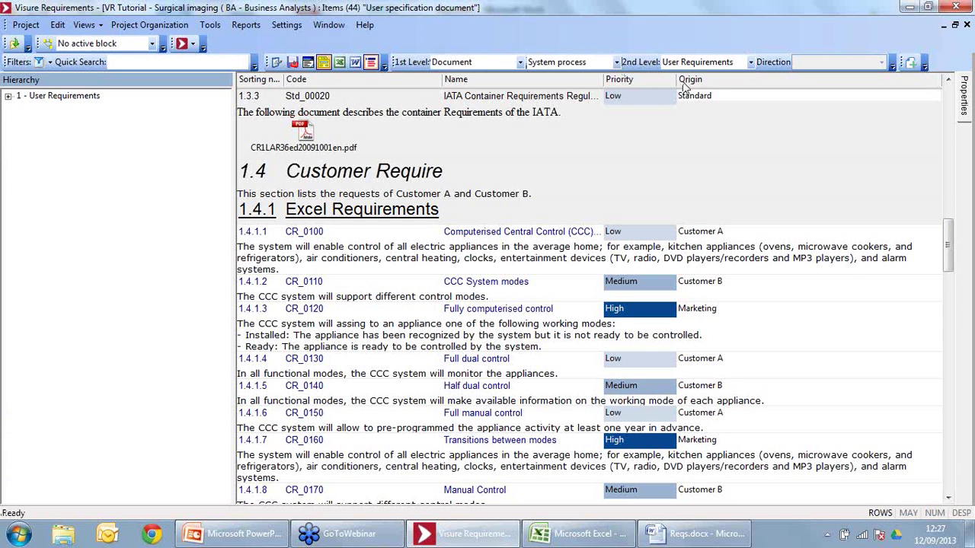
drag(676, 79, 779, 79)
Step: Expand User Requirements and visit its Marketing, Business Rules, Standards and Customer sections
click(12, 99)
click(23, 109)
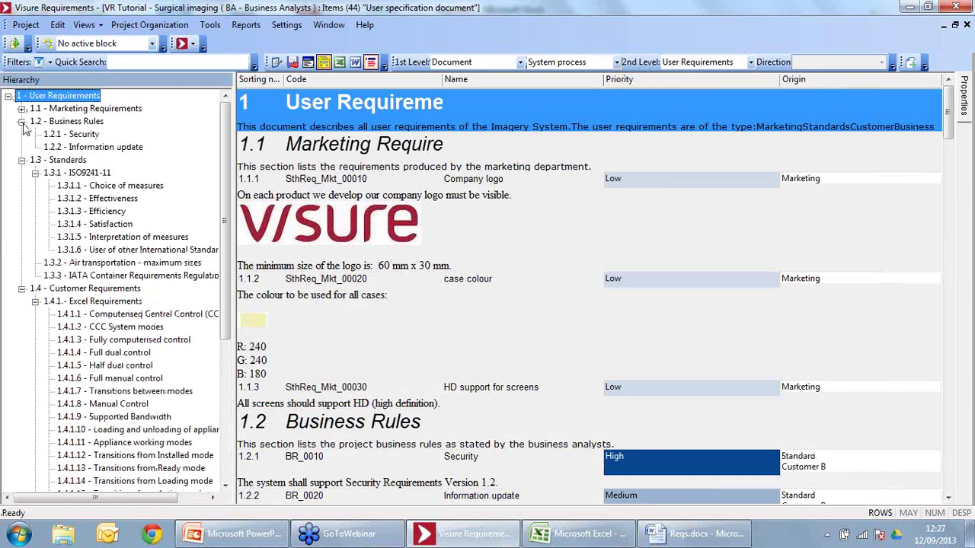
click(22, 121)
click(21, 134)
click(21, 147)
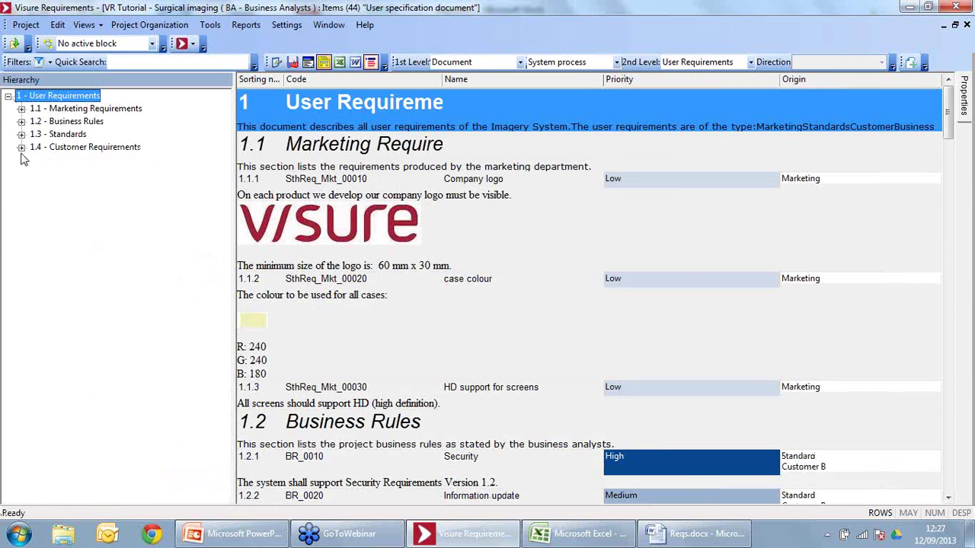
click(76, 110)
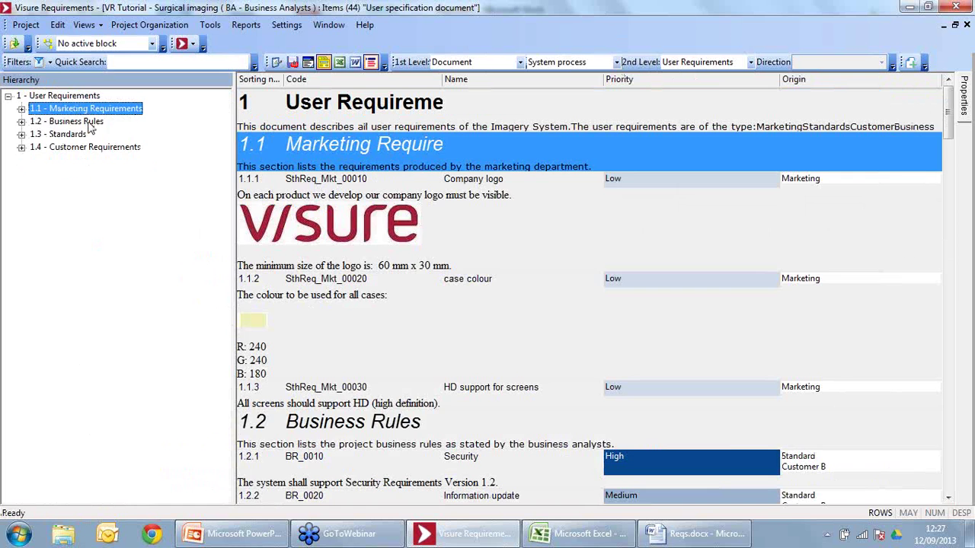
click(83, 124)
click(82, 134)
click(106, 147)
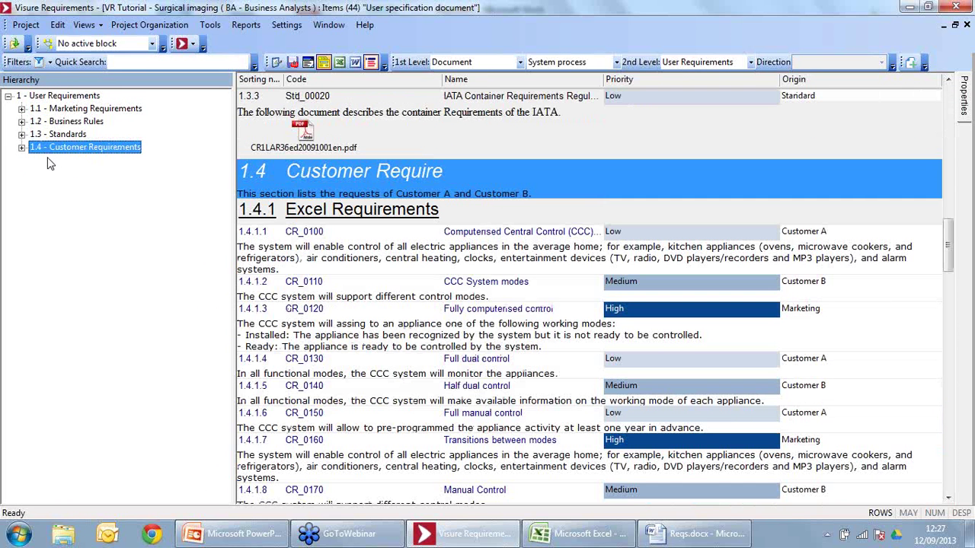
Step: Expand Customer Requirements and jump to its Excel and Word Requirements subsections
click(22, 147)
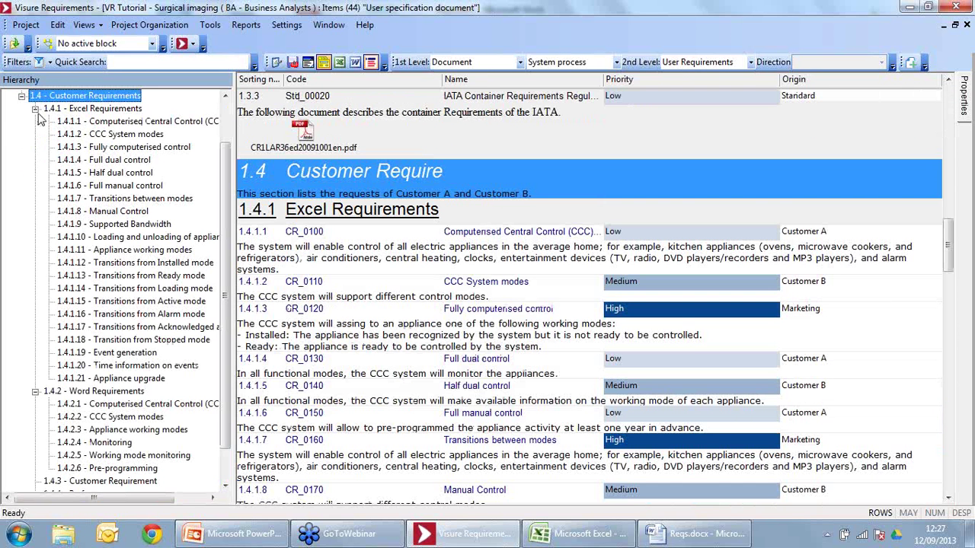
click(35, 108)
click(35, 173)
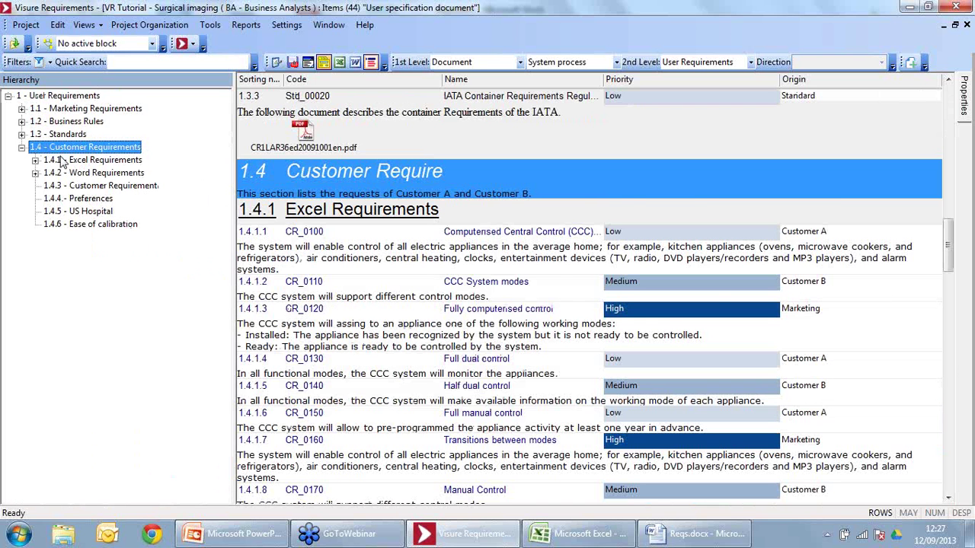
click(65, 160)
click(89, 173)
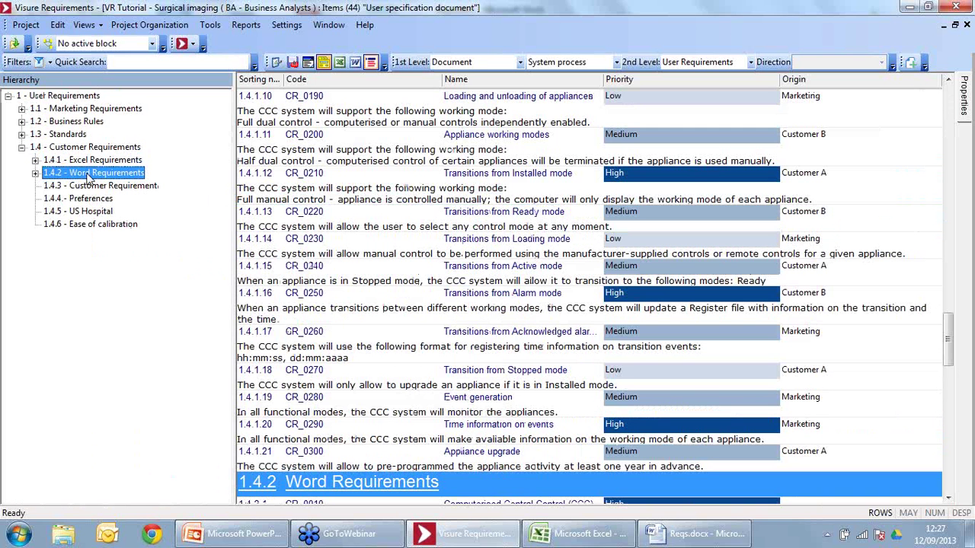
Step: Select Transitions from Installed mode, Working mode monitoring, then customer requirement SthReq_Cust_00010
click(408, 190)
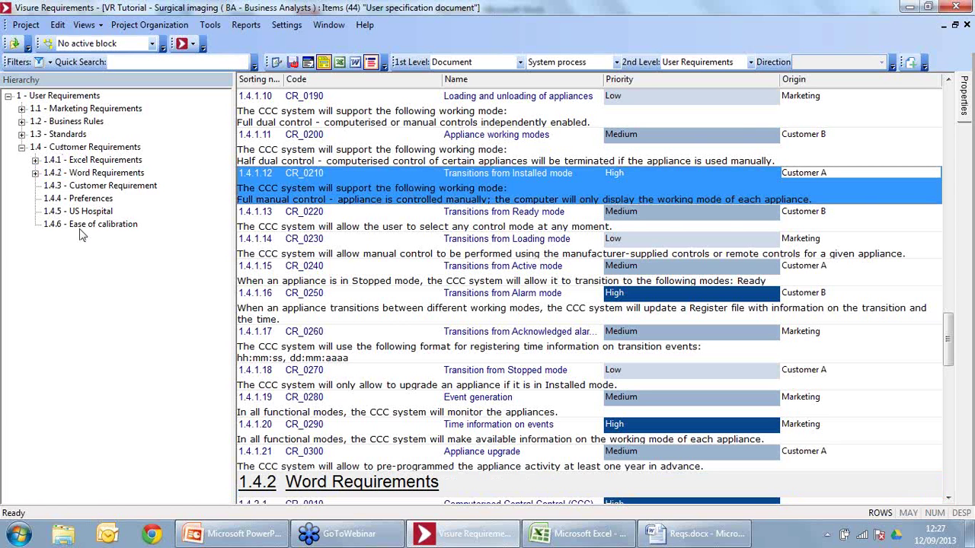
click(99, 186)
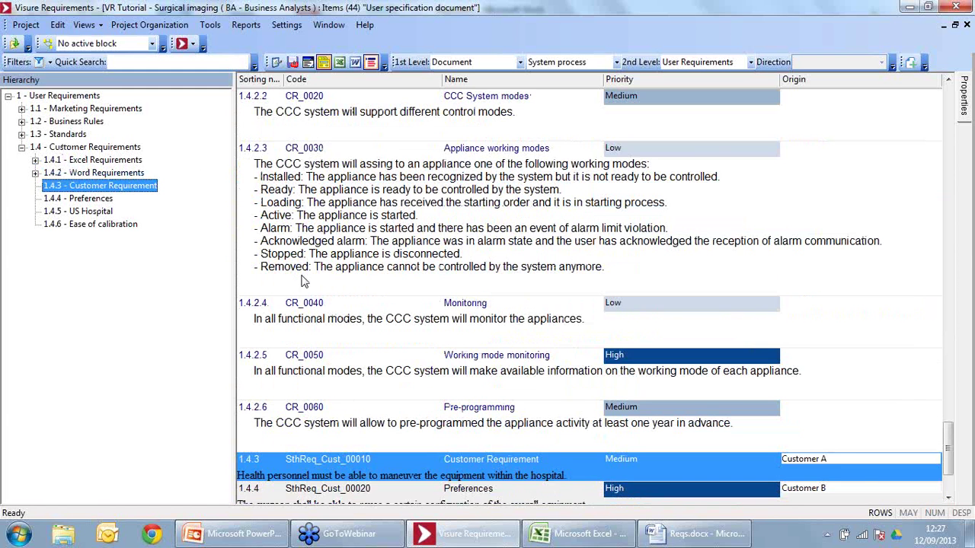
click(475, 388)
scroll(475, 388, down, 3)
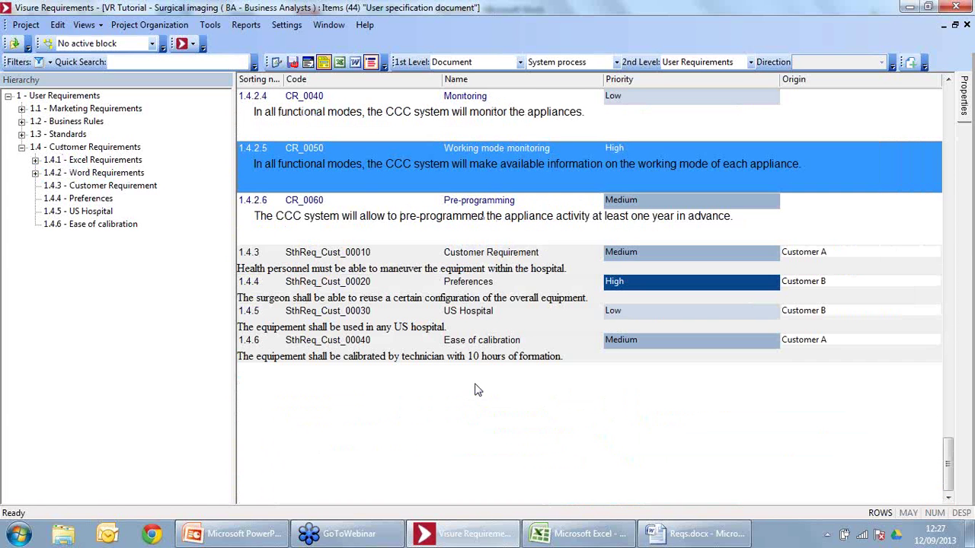
click(406, 274)
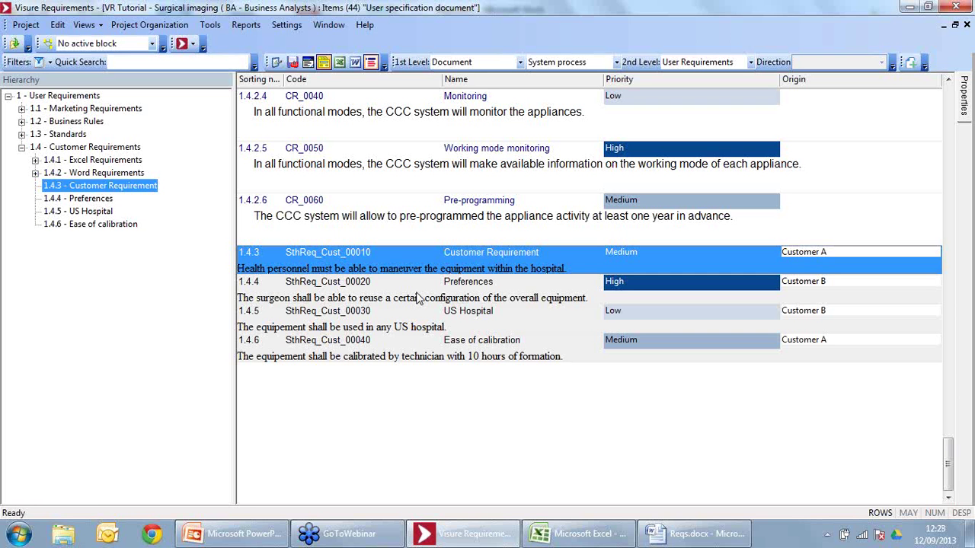
Step: Check out the Company logo requirement under Marketing Requirements, then select the case colour item
click(424, 297)
click(417, 268)
click(67, 113)
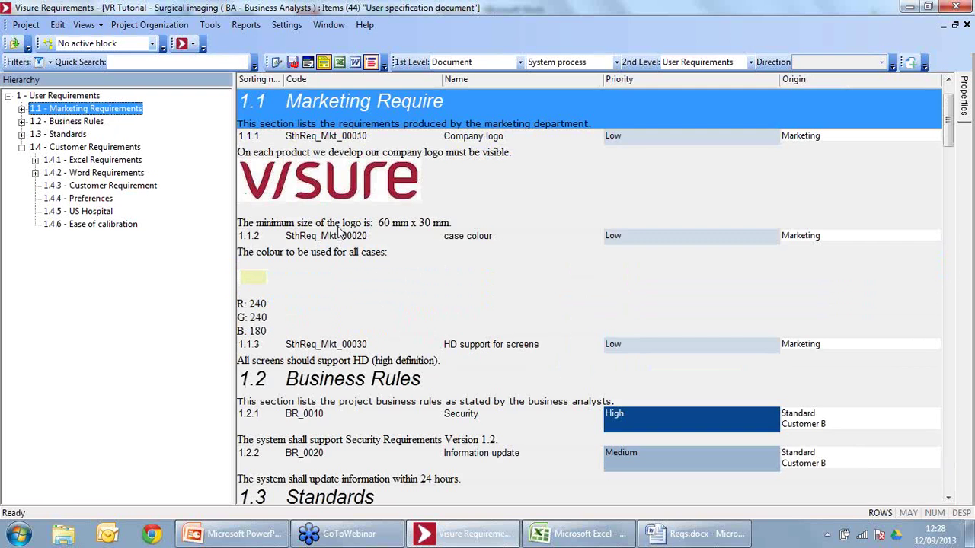
click(466, 185)
right_click(467, 186)
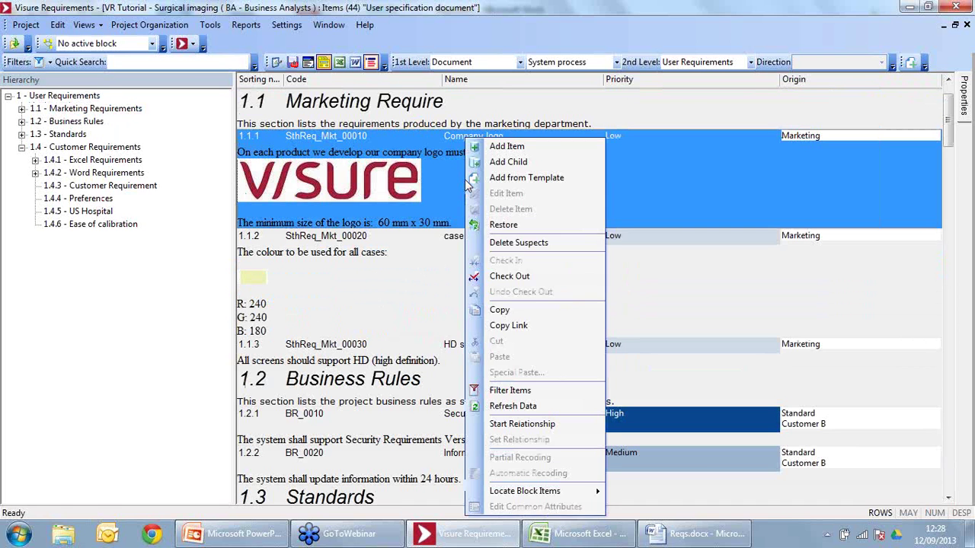
click(550, 275)
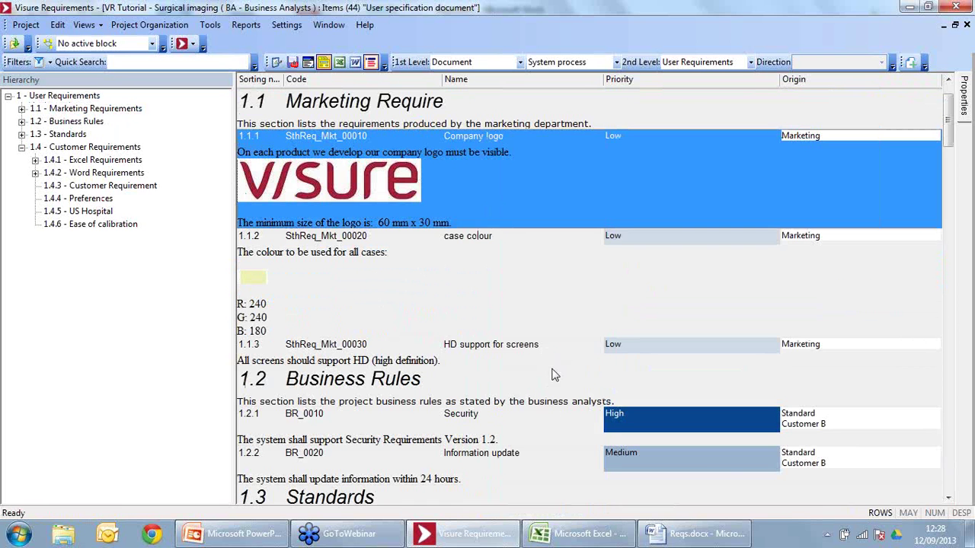
click(473, 239)
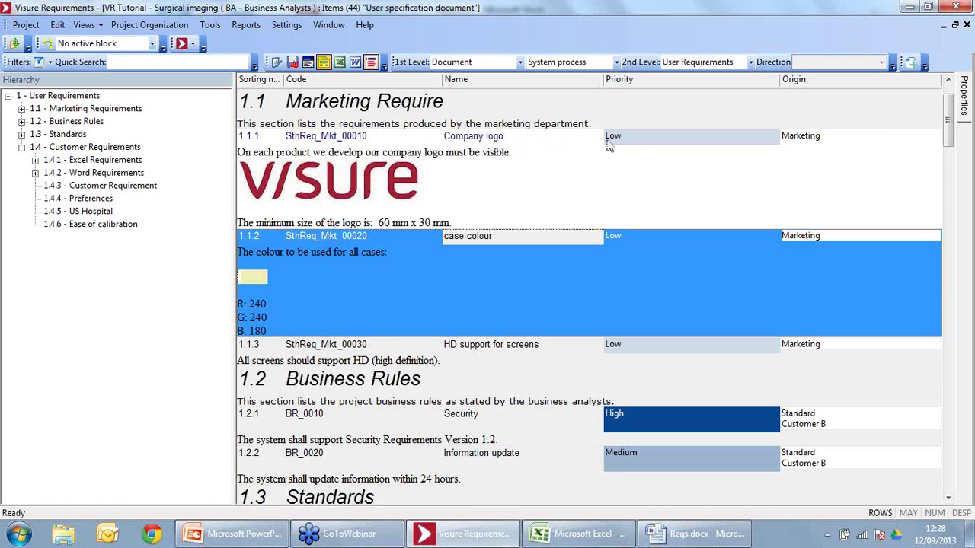
Step: Set the Company logo requirement 1.1.1 priority to Medium
click(661, 138)
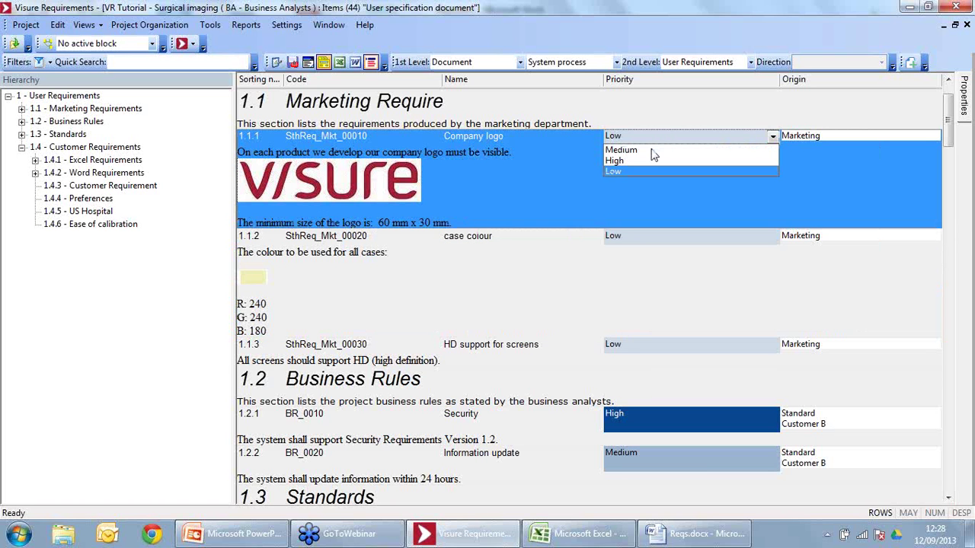
click(651, 150)
click(438, 206)
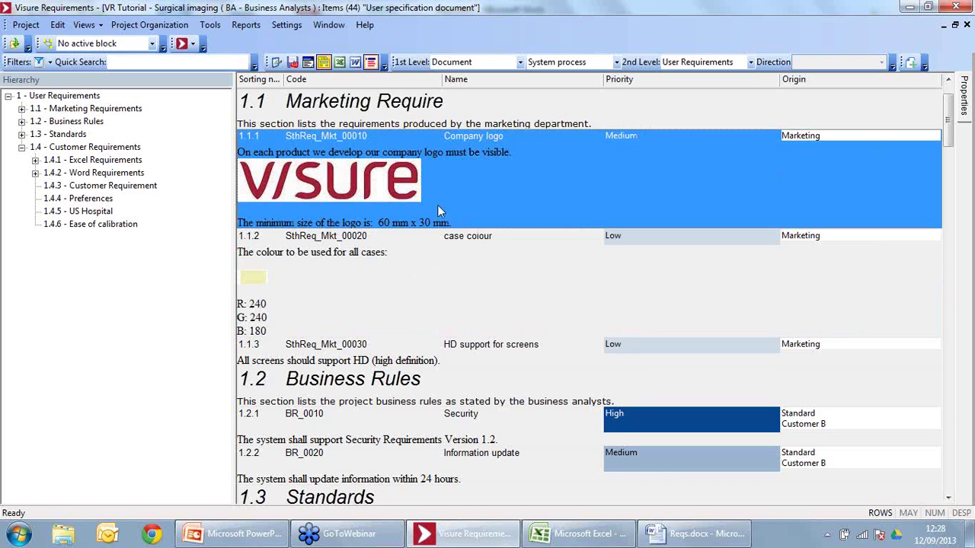
Step: In a floating, enlarged description editor, change the logo size 30 to 40 mm, append 'Change!', and save
click(308, 62)
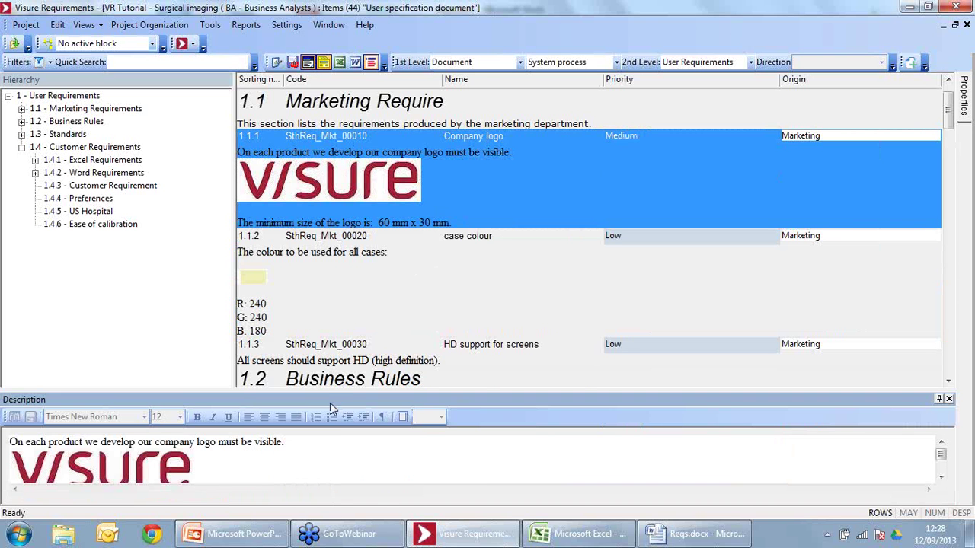
drag(338, 399, 338, 111)
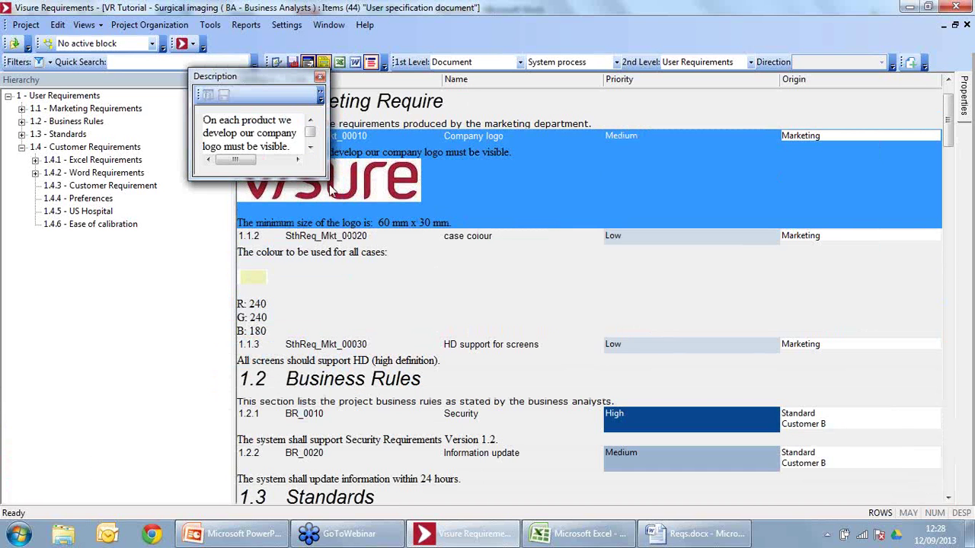
drag(327, 182, 690, 408)
click(388, 188)
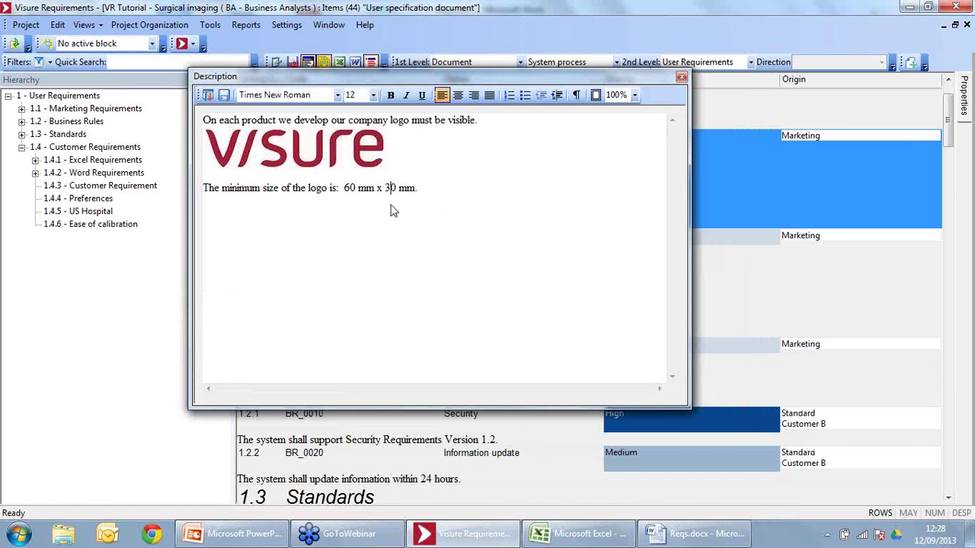
key(BackSpace)
text(4)
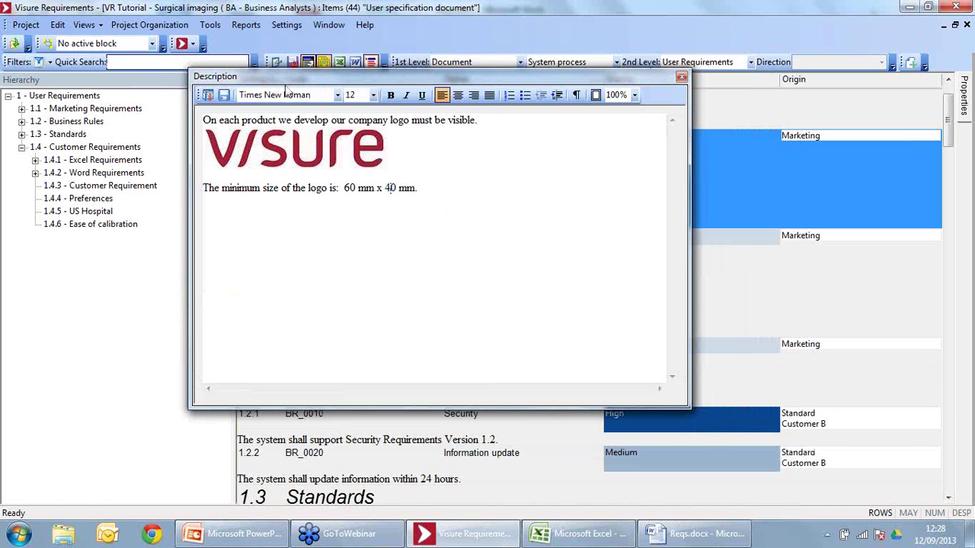
click(224, 95)
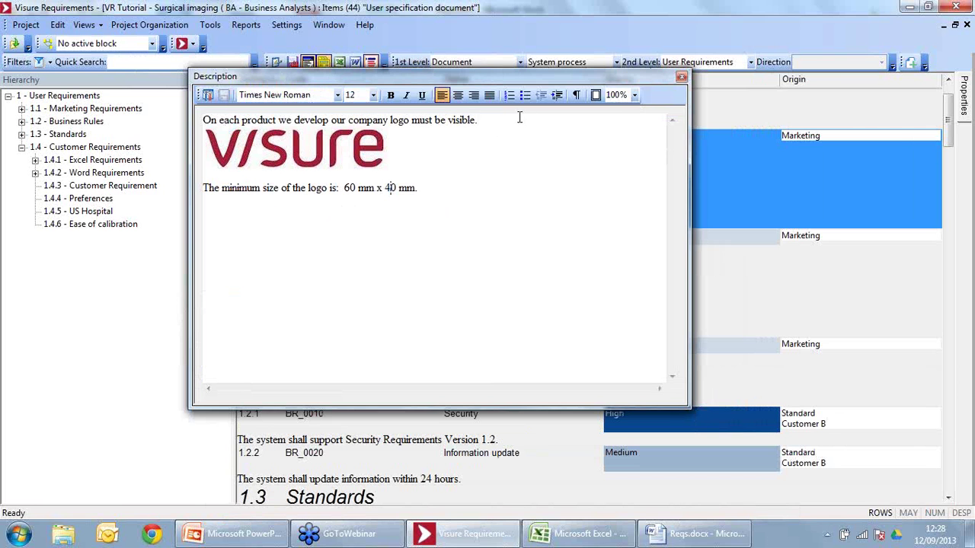
text(CHange!)
click(221, 95)
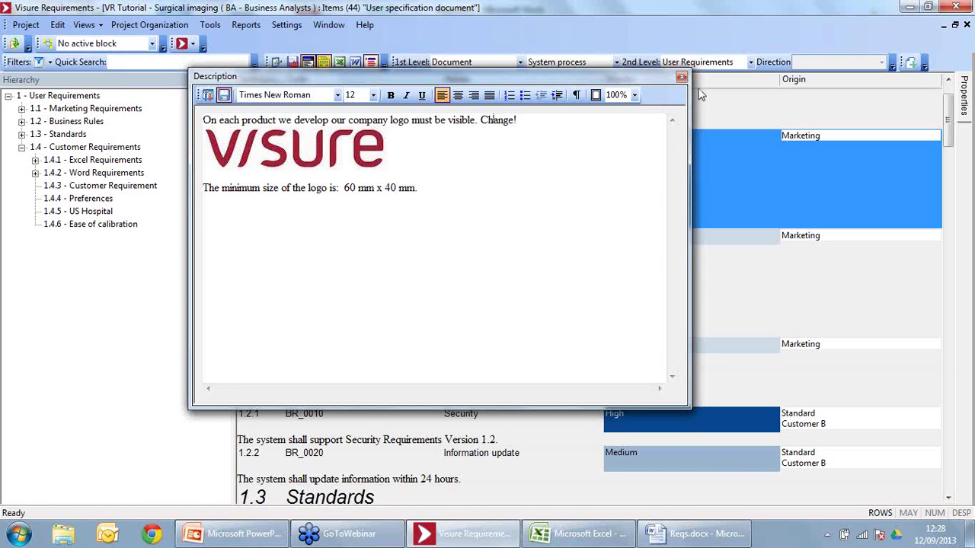
click(681, 77)
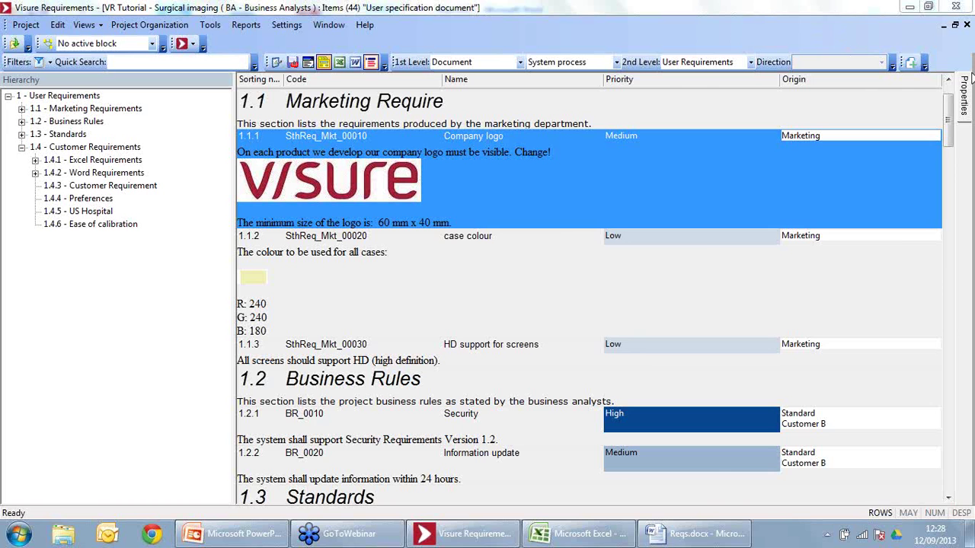
Step: Open the Company logo properties and view the details of versions 00002 and 00003
click(965, 85)
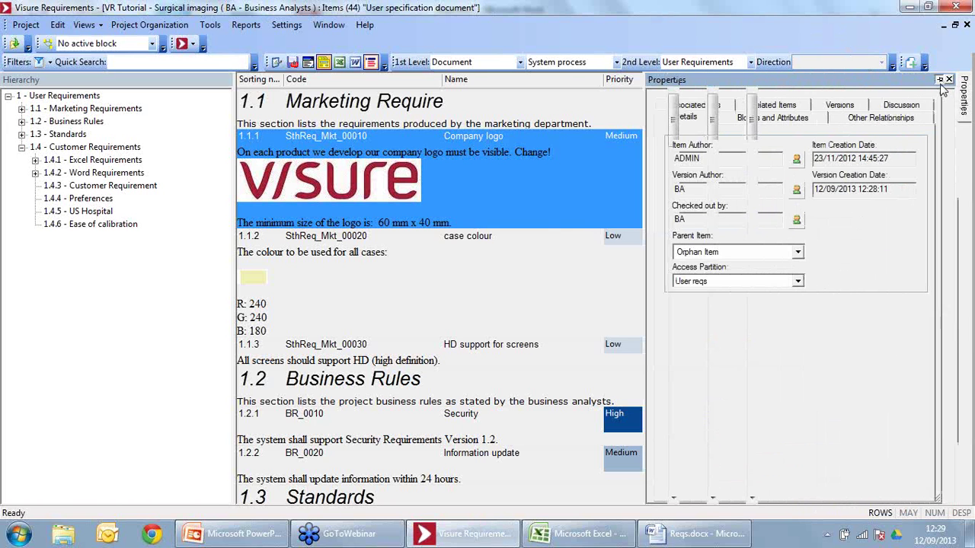
click(940, 80)
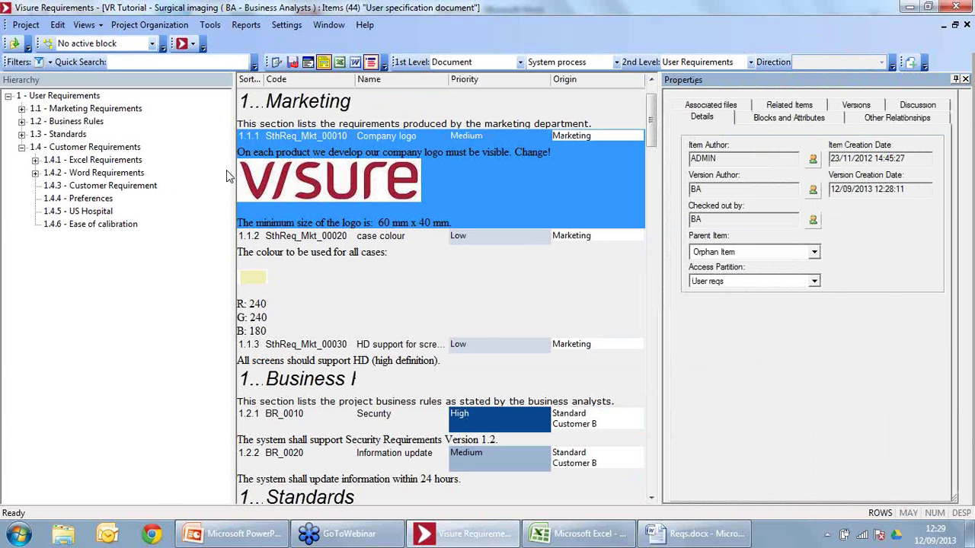
drag(233, 171, 138, 171)
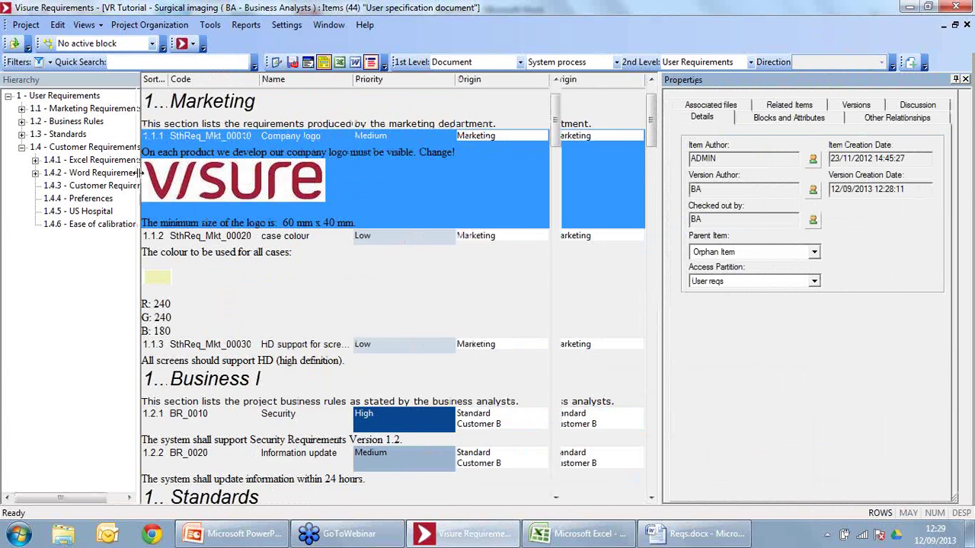
click(853, 107)
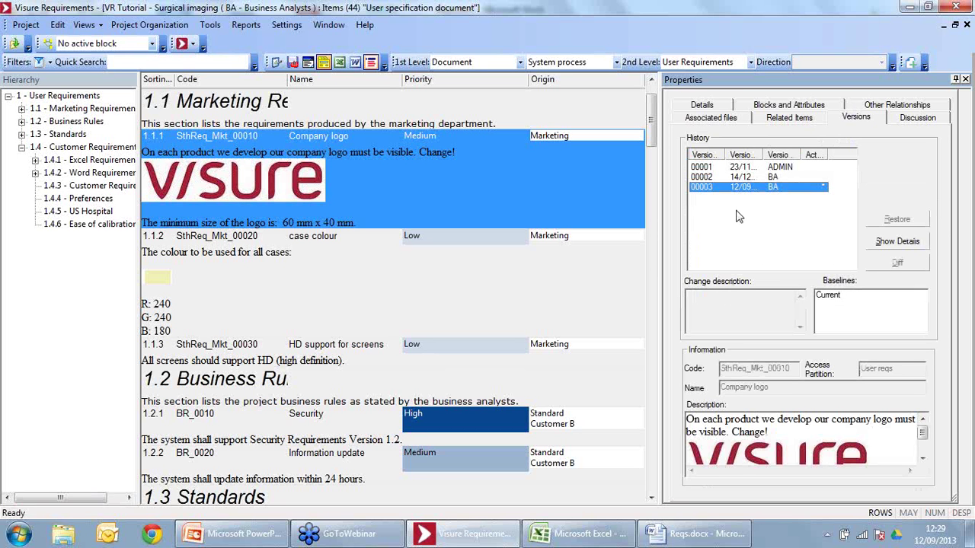
click(740, 178)
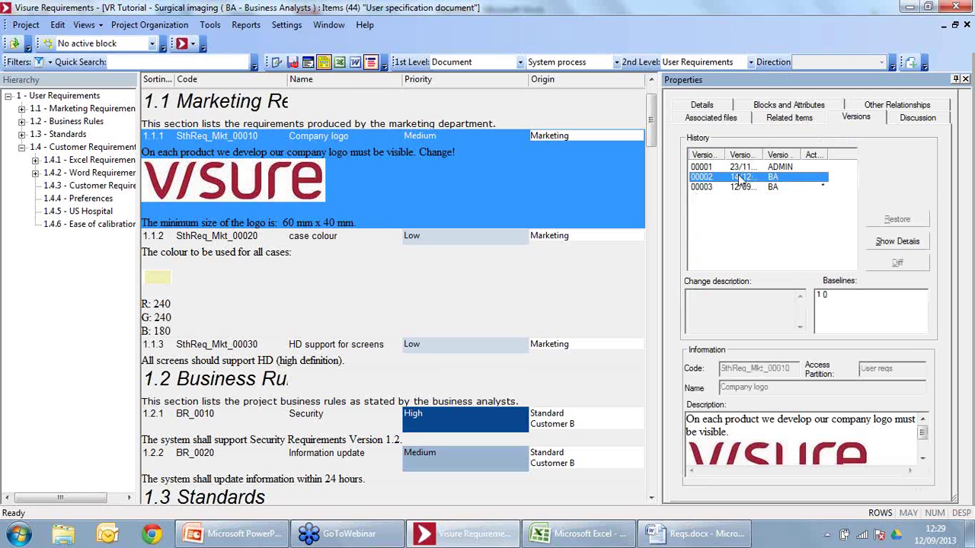
click(896, 241)
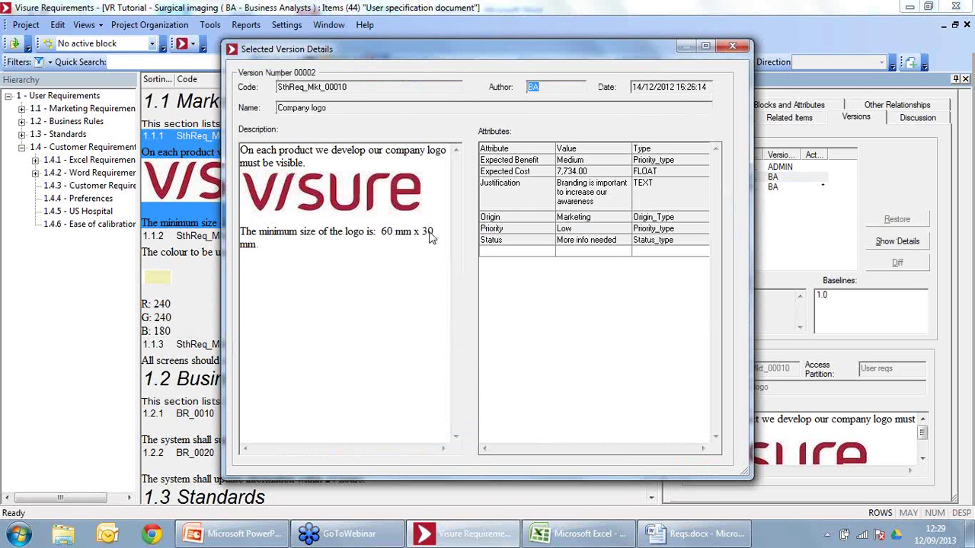
click(732, 46)
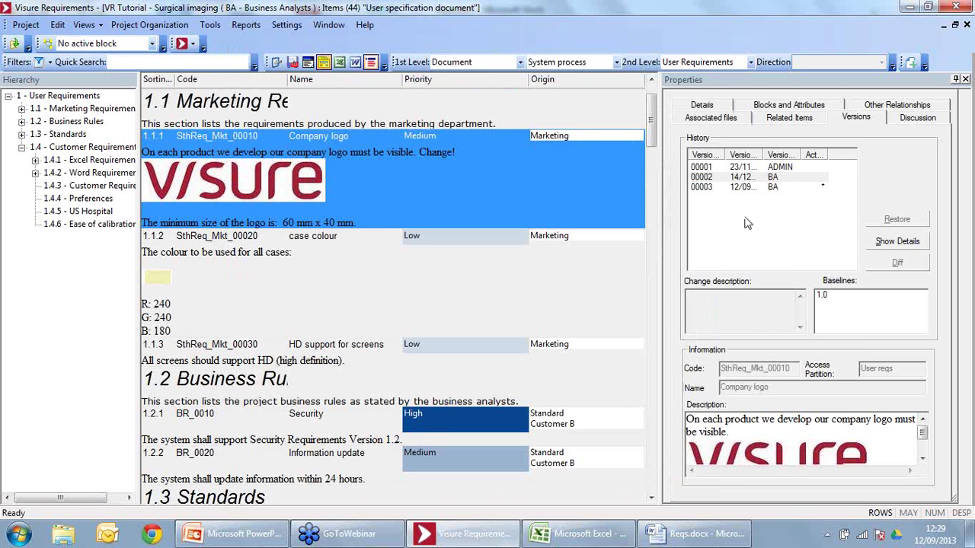
click(737, 188)
click(913, 242)
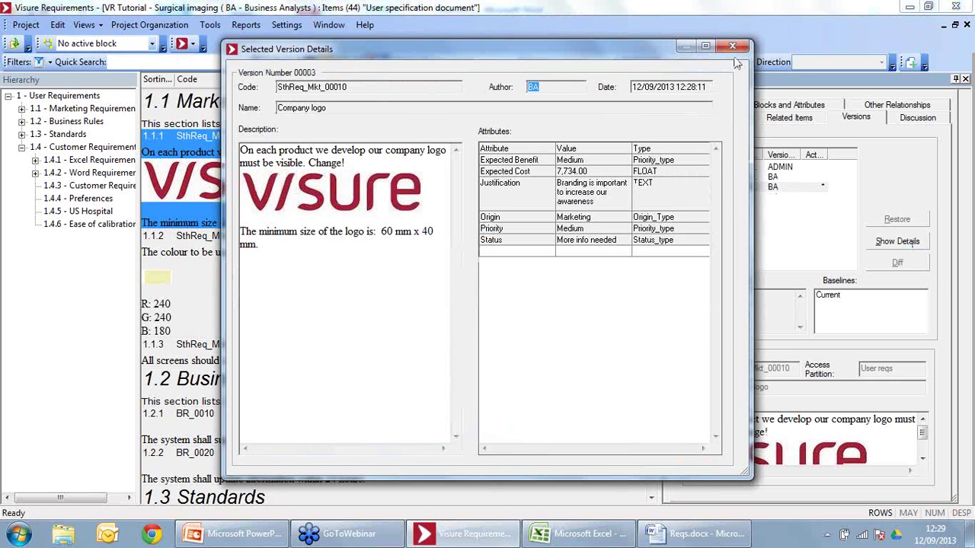
click(731, 46)
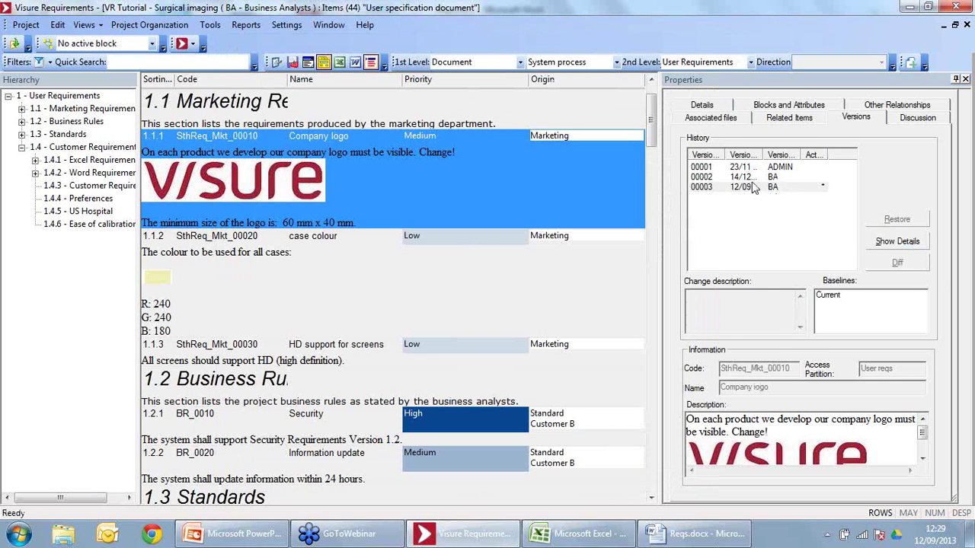
Step: Compare versions 00002 and 00003, inspecting the logo images and the added 'Change' and size text
ctrl+click(754, 177)
click(919, 264)
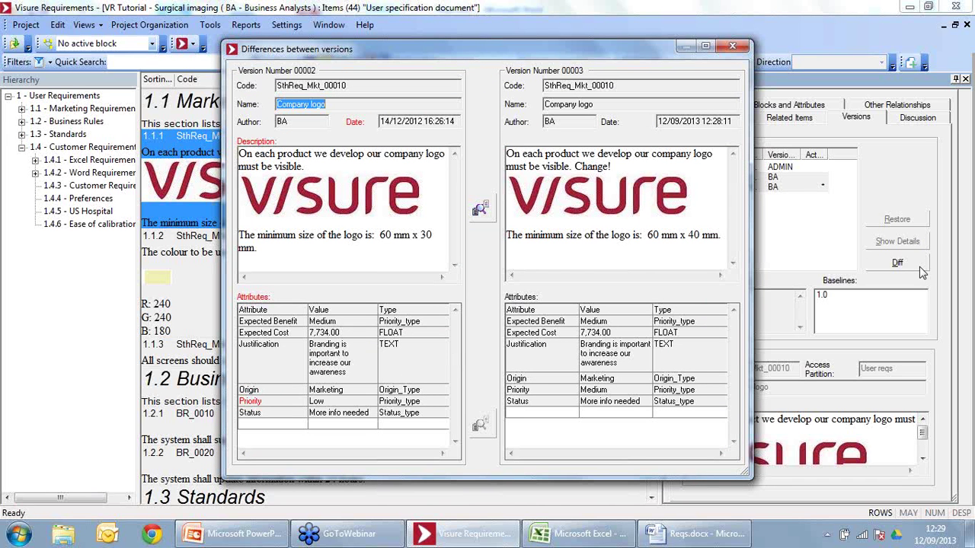
click(251, 400)
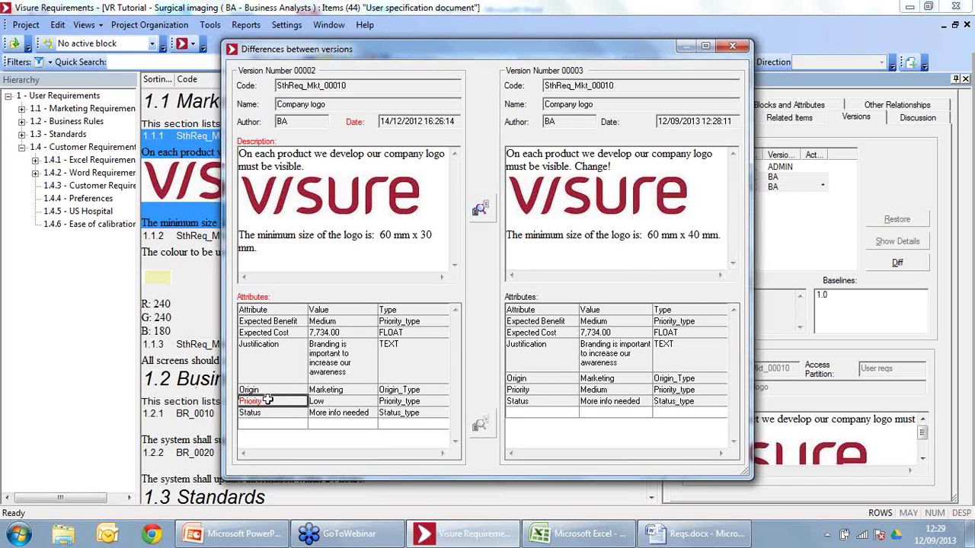
click(538, 395)
click(285, 190)
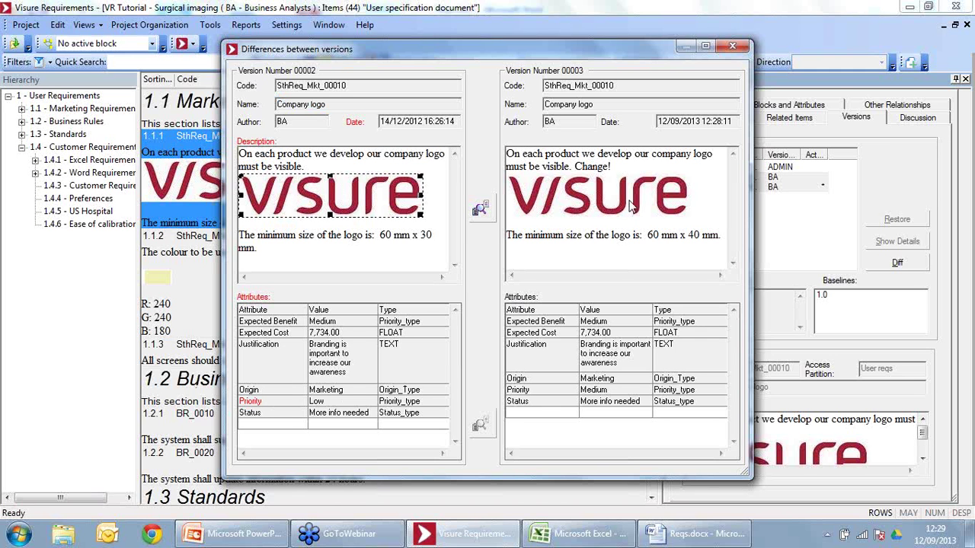
click(631, 205)
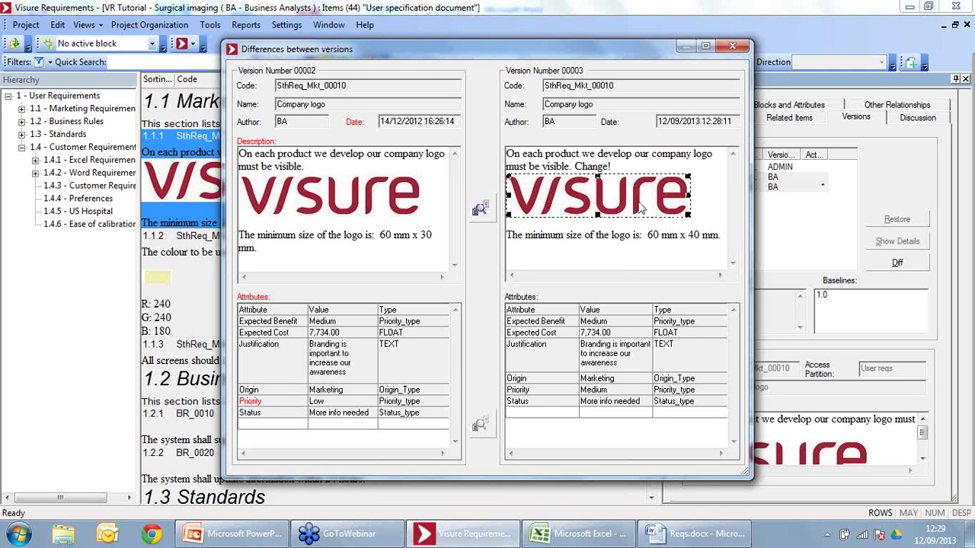
click(480, 210)
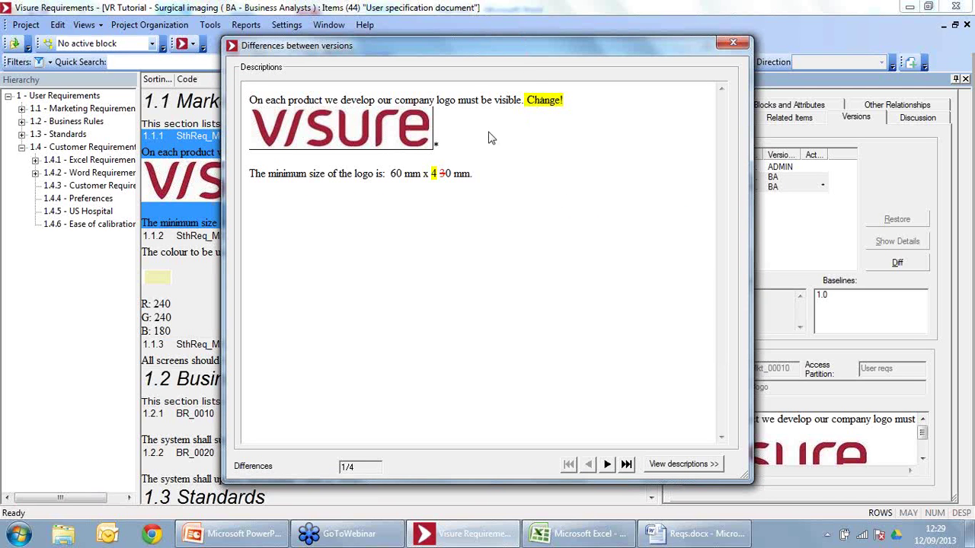
double_click(551, 101)
click(436, 175)
drag(433, 174, 450, 174)
drag(706, 48, 535, 45)
click(556, 43)
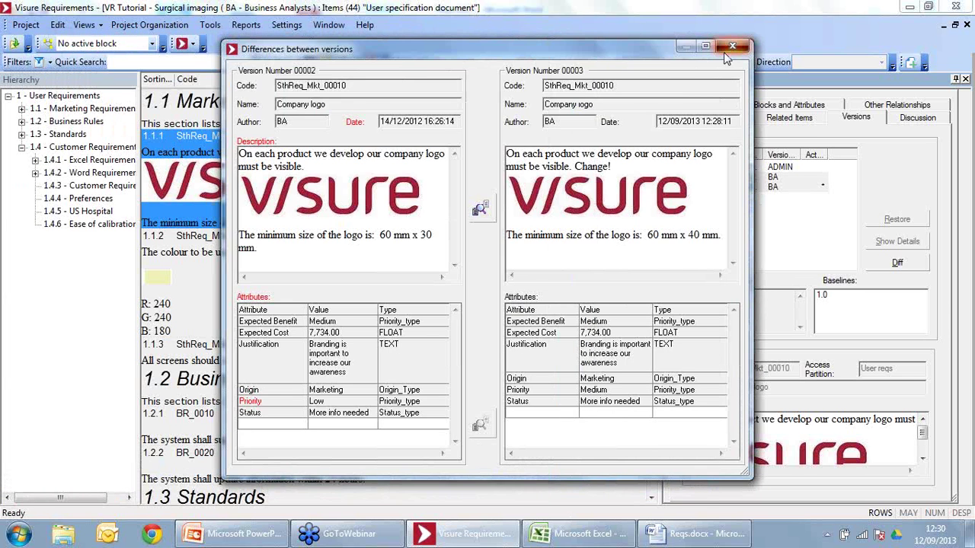
click(738, 44)
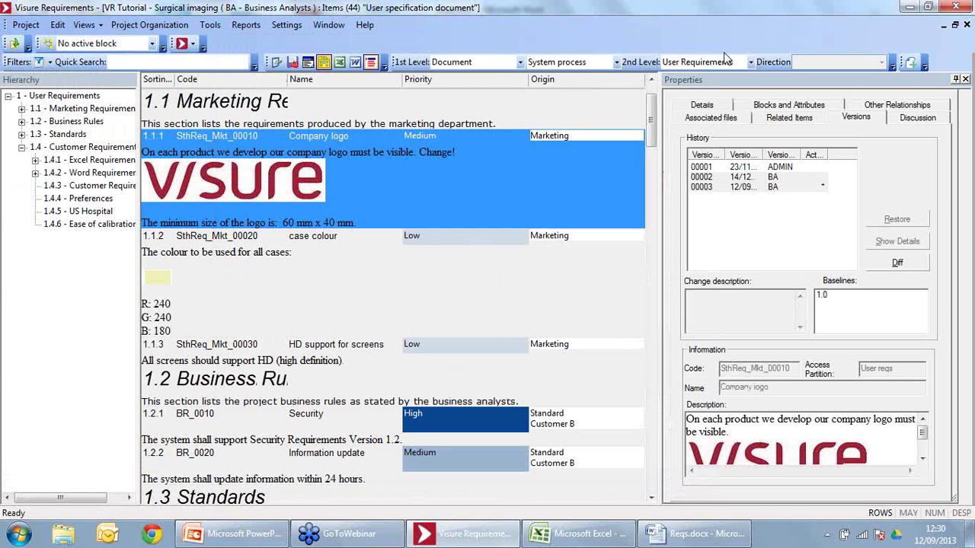
Step: Reselect versions 00003 and 00002 in the history, then hide the properties panel
click(804, 190)
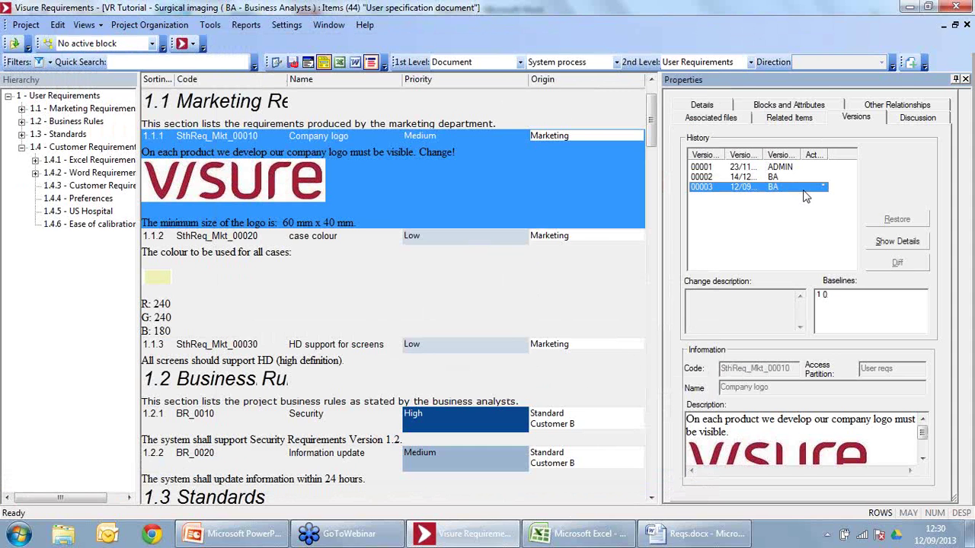
click(789, 180)
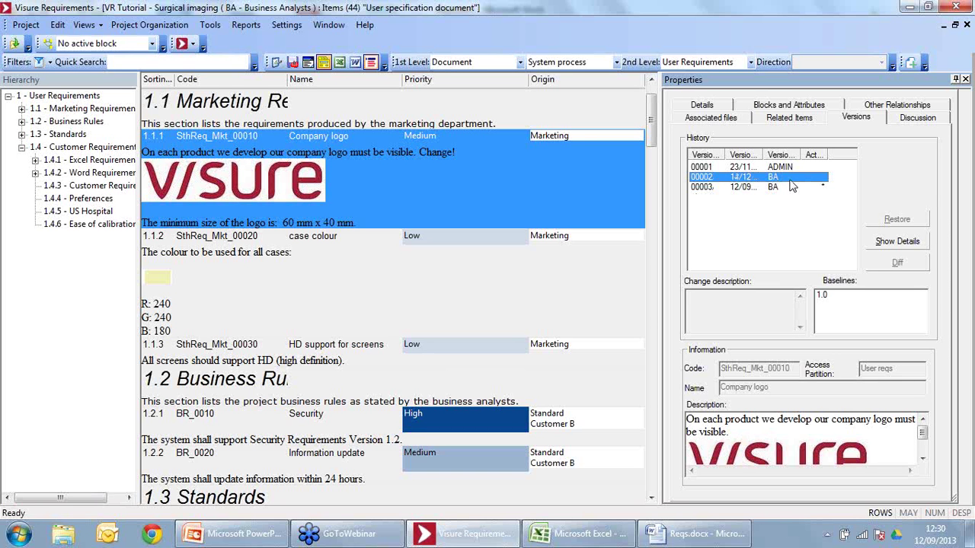
click(965, 79)
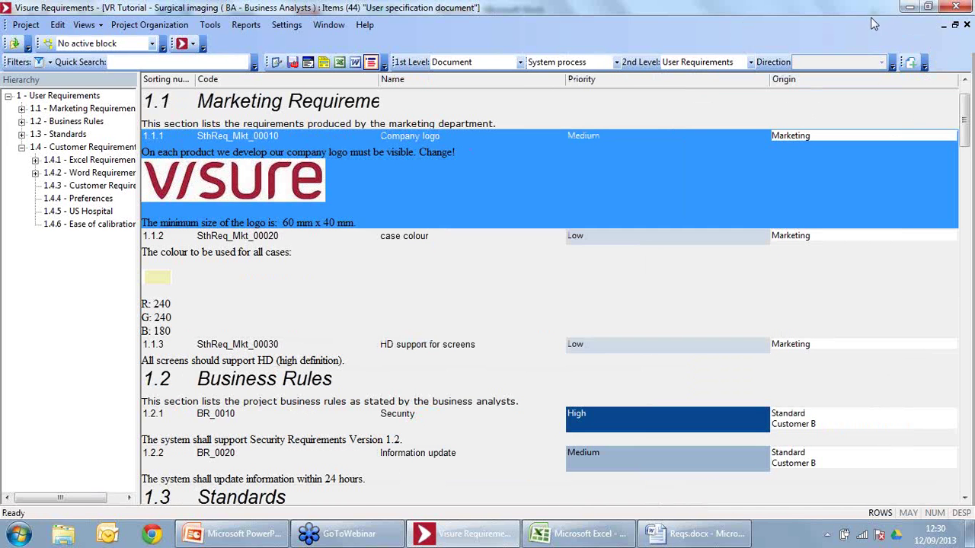
Step: Start a new item from the Marketing Requirement template
click(910, 64)
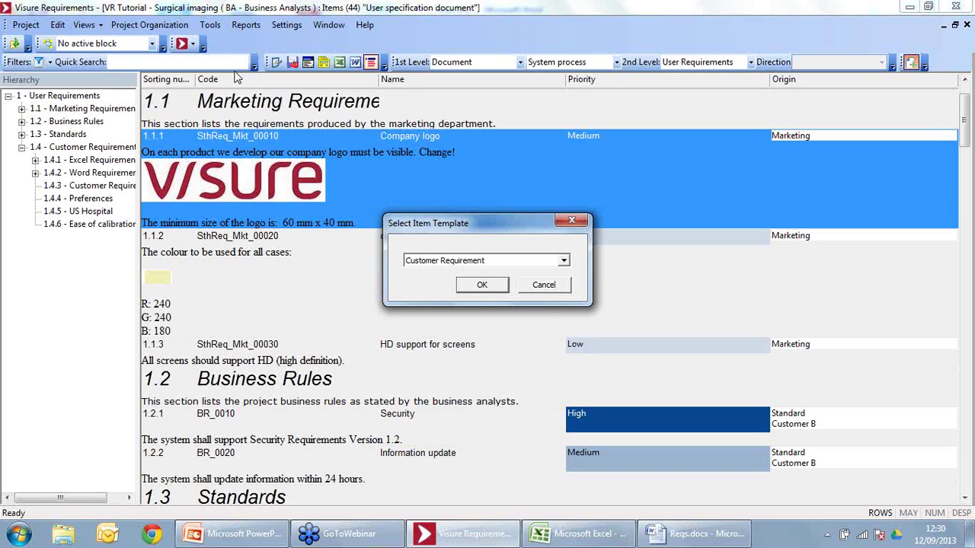
click(451, 264)
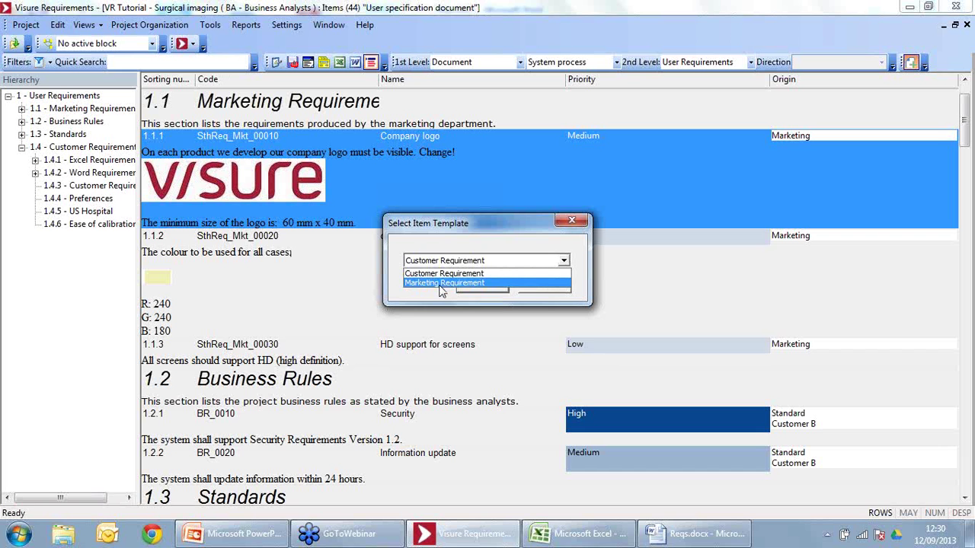
click(442, 284)
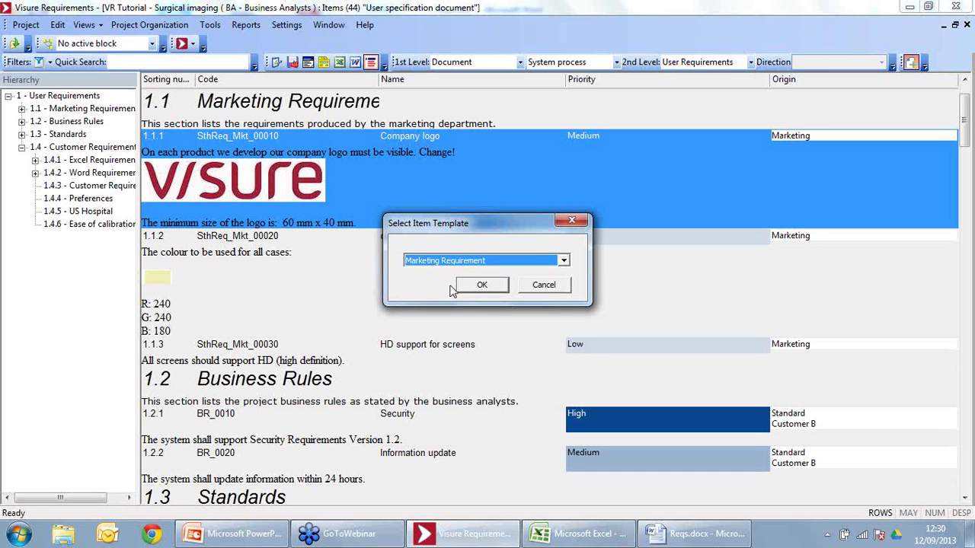
click(482, 286)
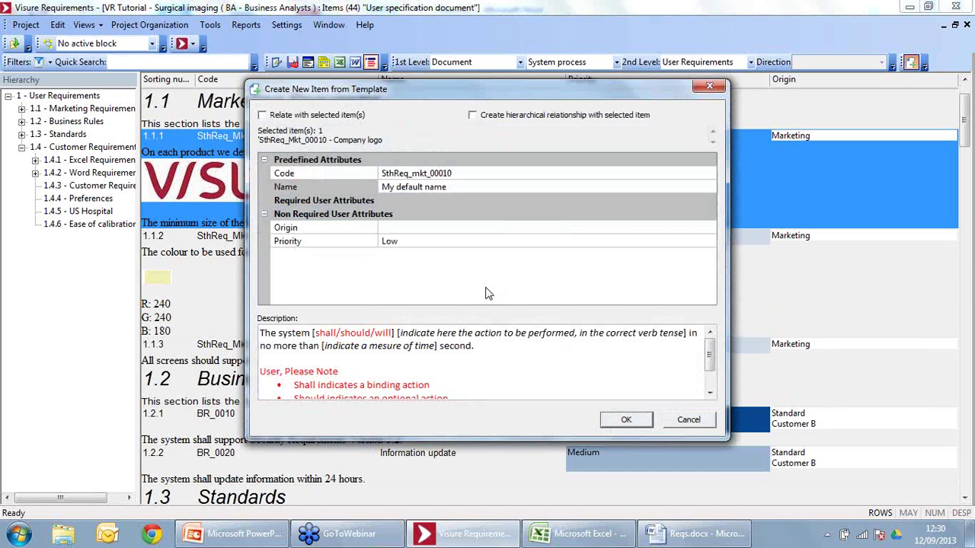
drag(535, 91, 491, 68)
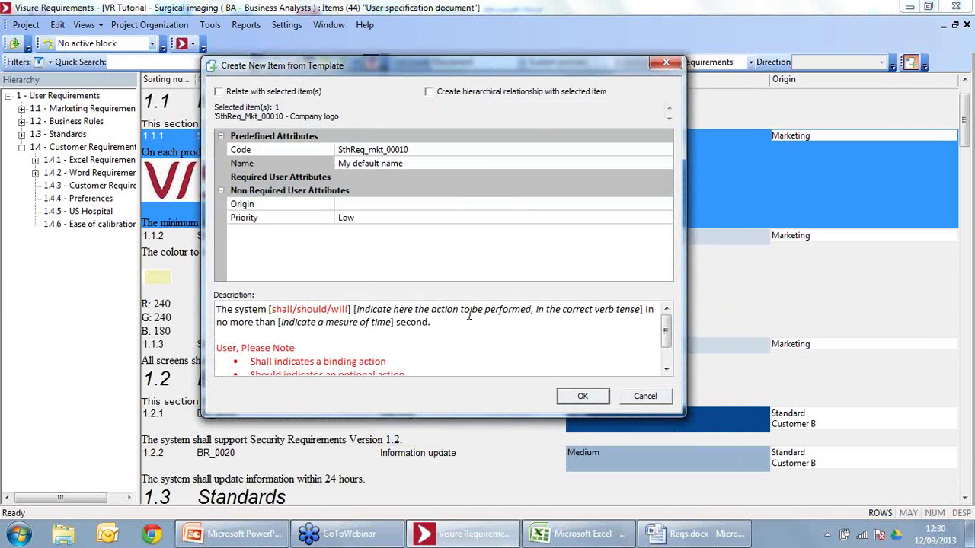
Step: Name the item 'My new requirement' with Marketing origin and High priority
click(263, 150)
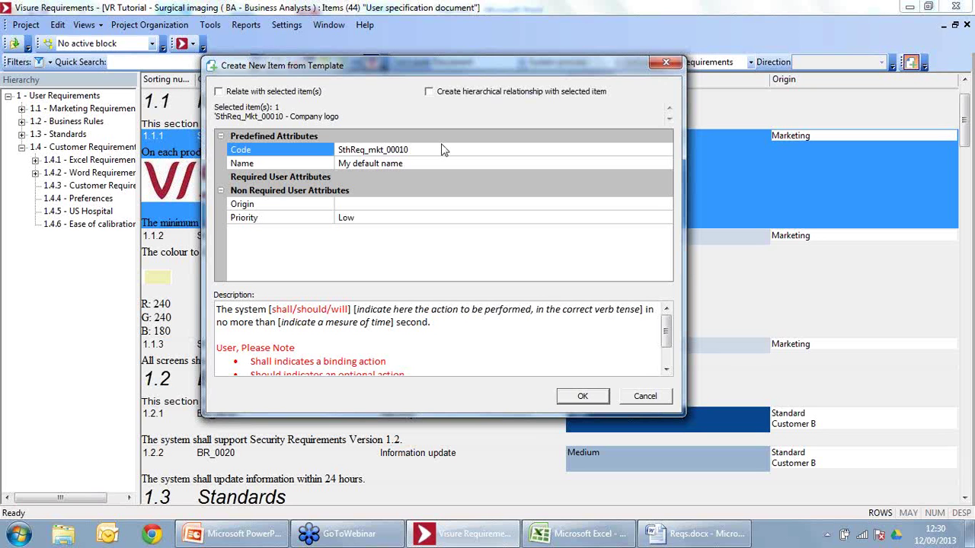
click(314, 161)
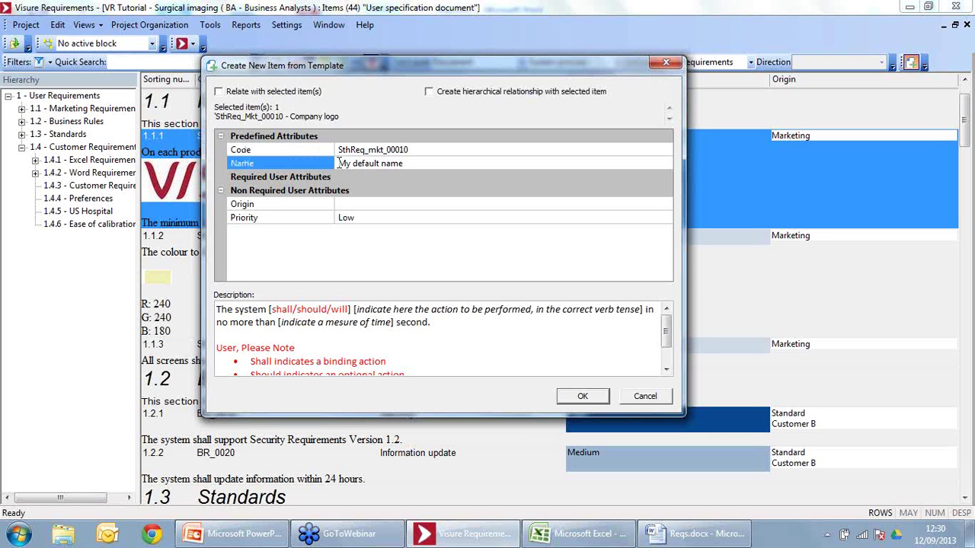
click(377, 163)
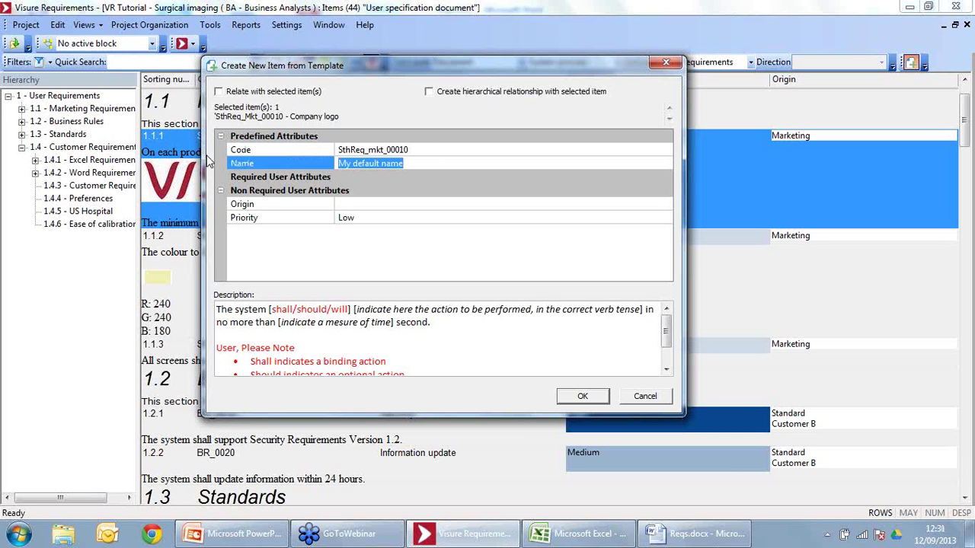
text(My new requireme)
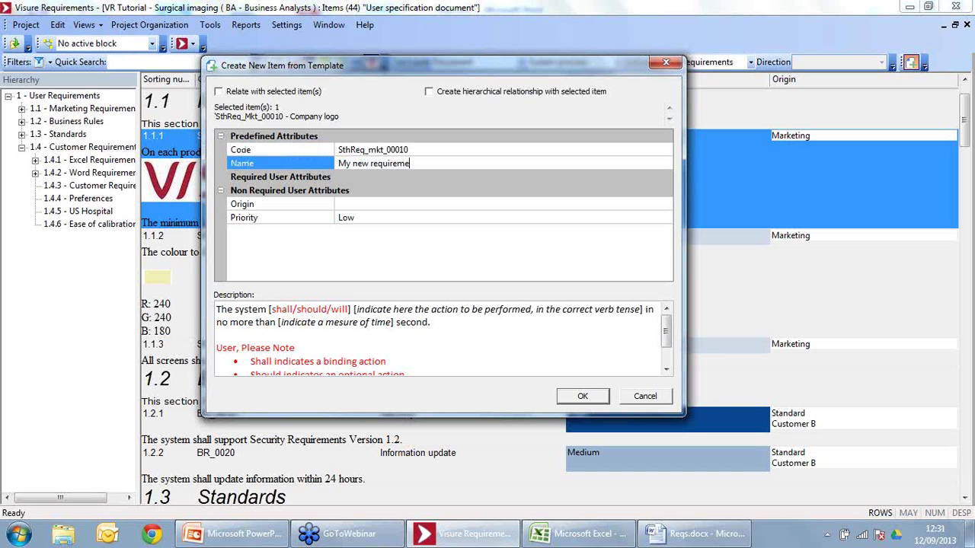
text(nt)
click(364, 207)
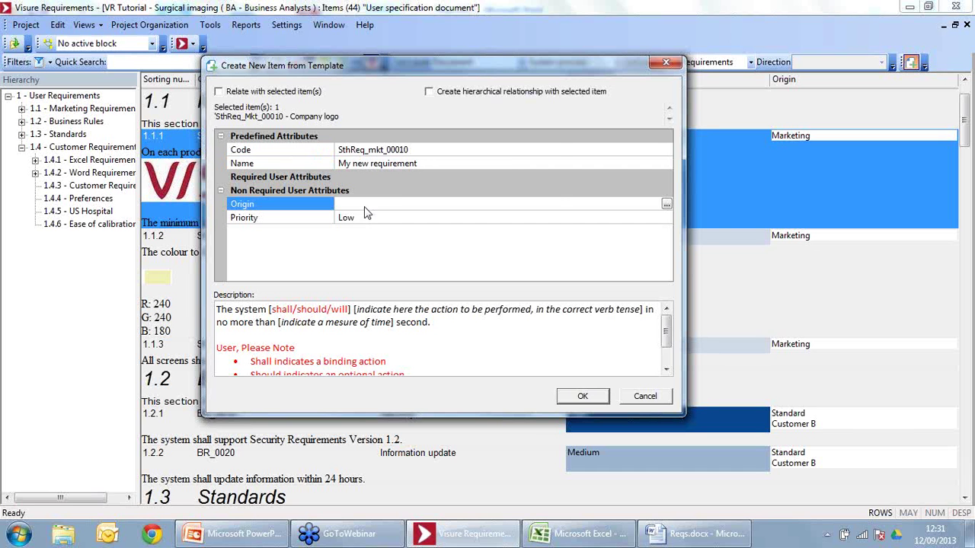
click(667, 204)
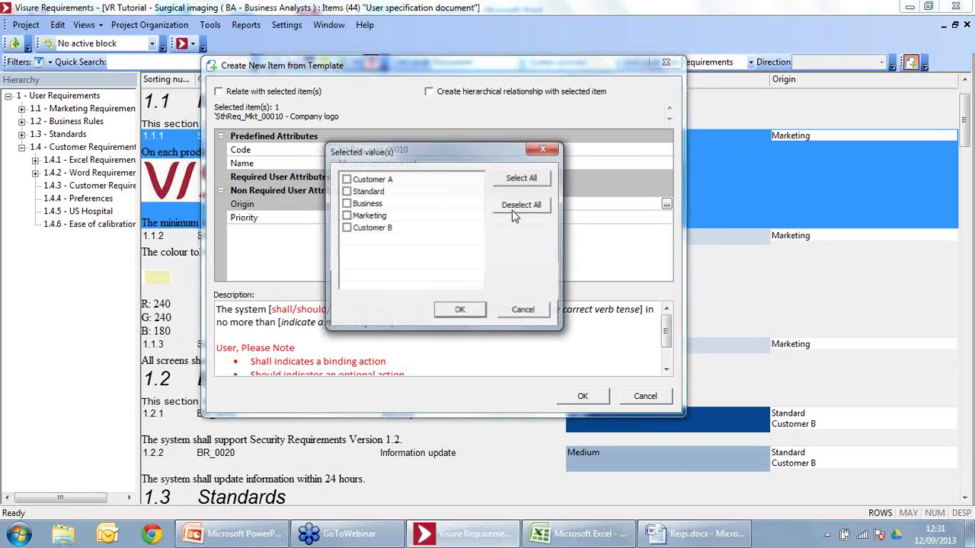
click(346, 216)
click(453, 310)
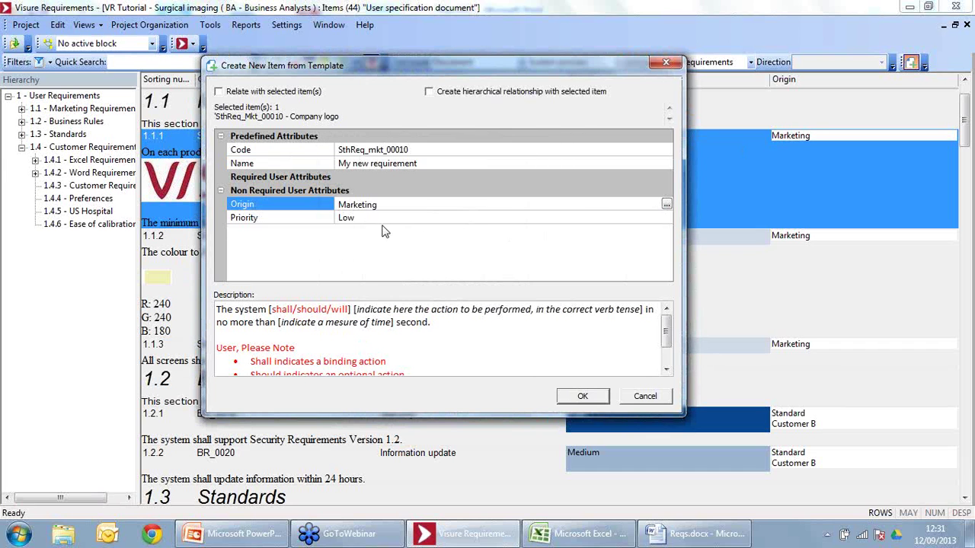
click(381, 219)
click(380, 219)
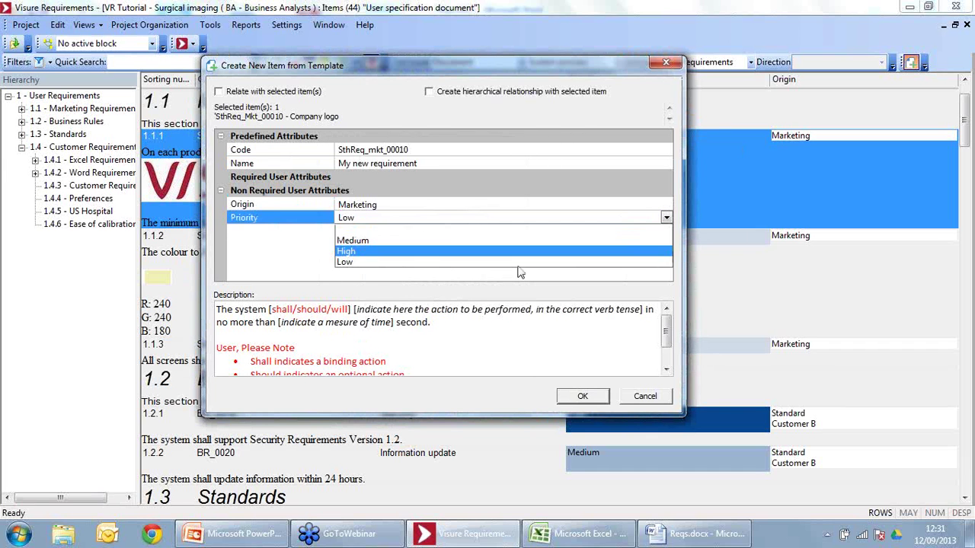
click(354, 252)
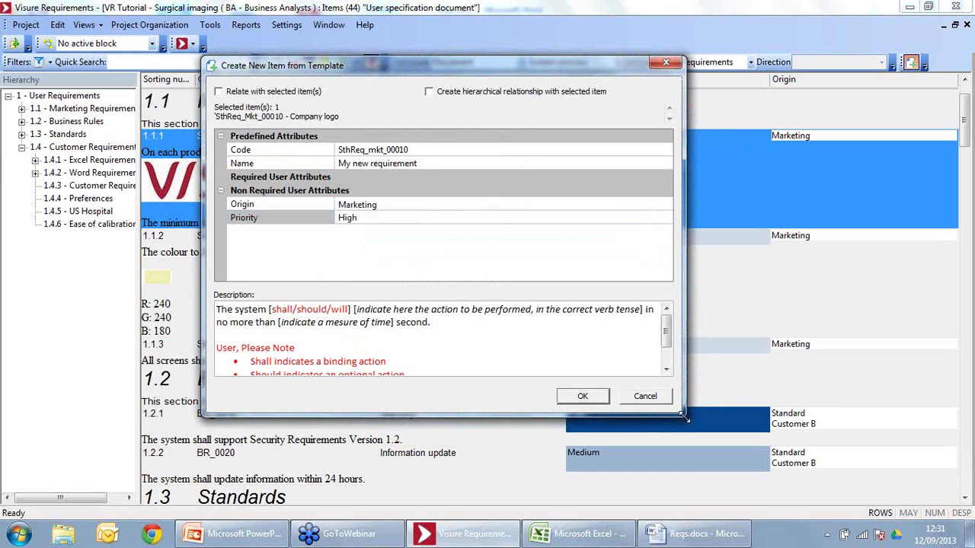
Step: Add the paragraph 'blh blah blah' to the description and save with the code corrected to SthReq_mkt_00040
drag(683, 416, 728, 482)
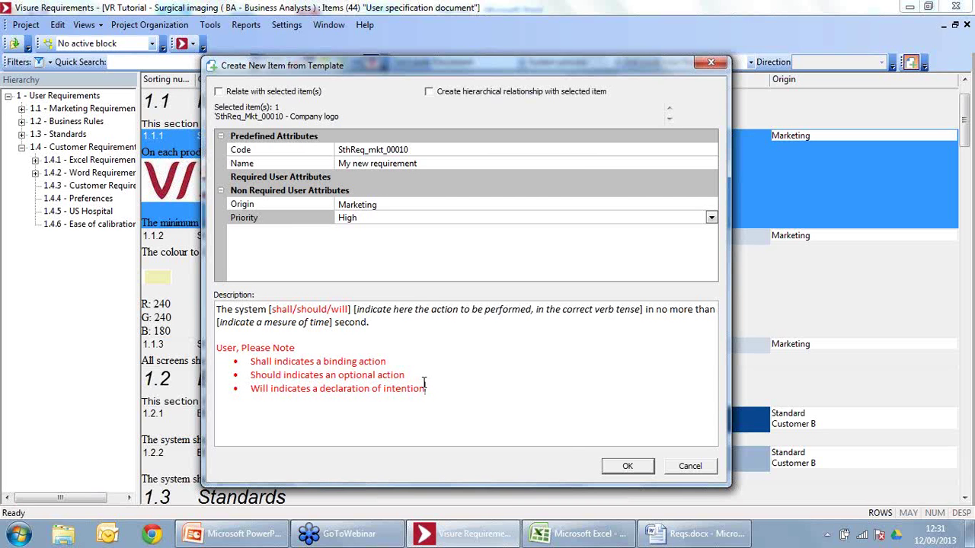
key(Return)
key(Return)
key(BackSpace)
key(BackSpace)
click(431, 323)
key(Return)
key(Return)
text(bl)
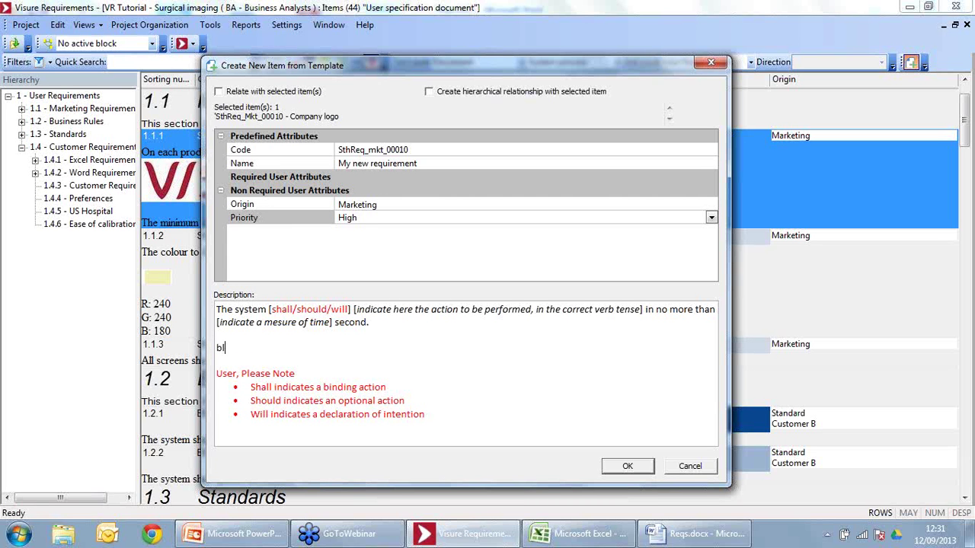
text(h blah blah)
click(646, 467)
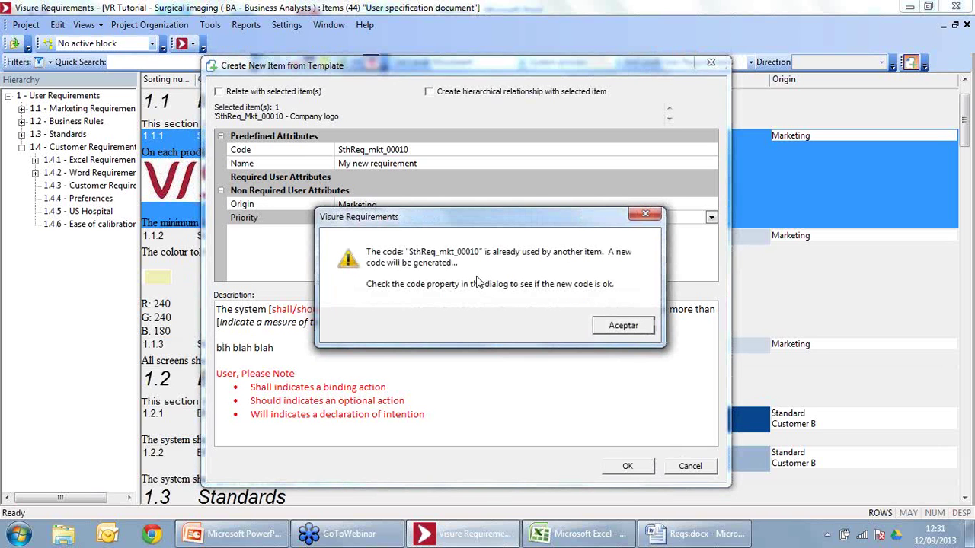
click(619, 326)
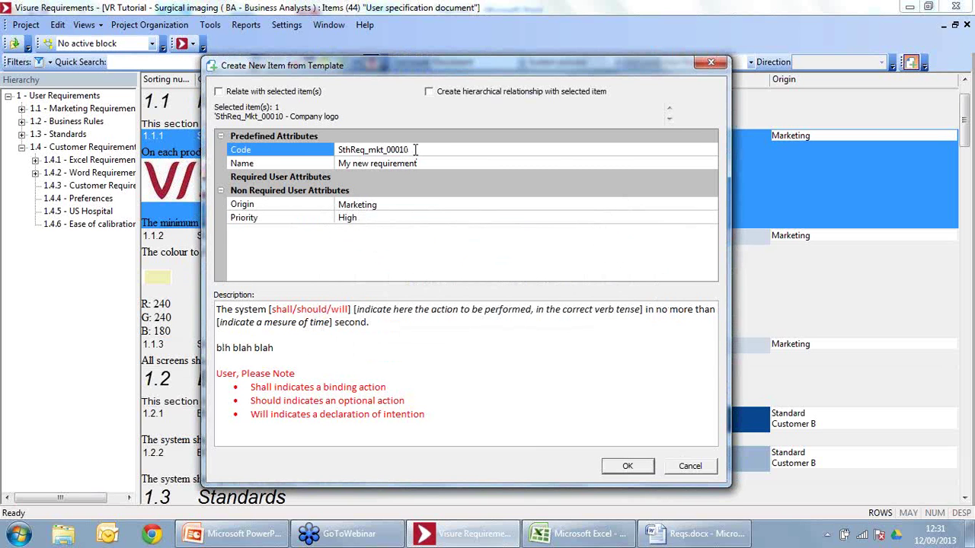
key(BackSpace)
key(BackSpace)
text(40)
click(621, 470)
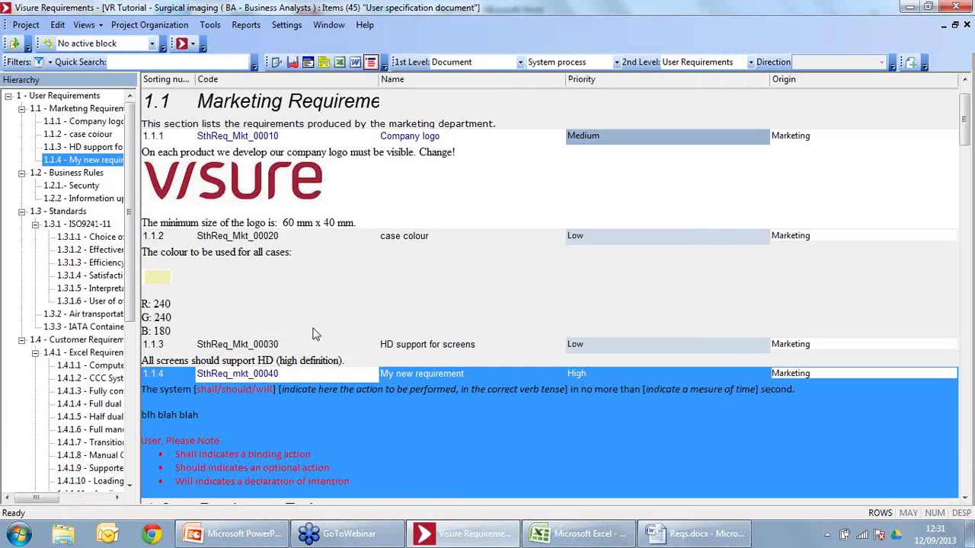
Step: Check in requirement 1.1.4 My new requirement, leaving the check-in comment empty
click(311, 344)
click(302, 415)
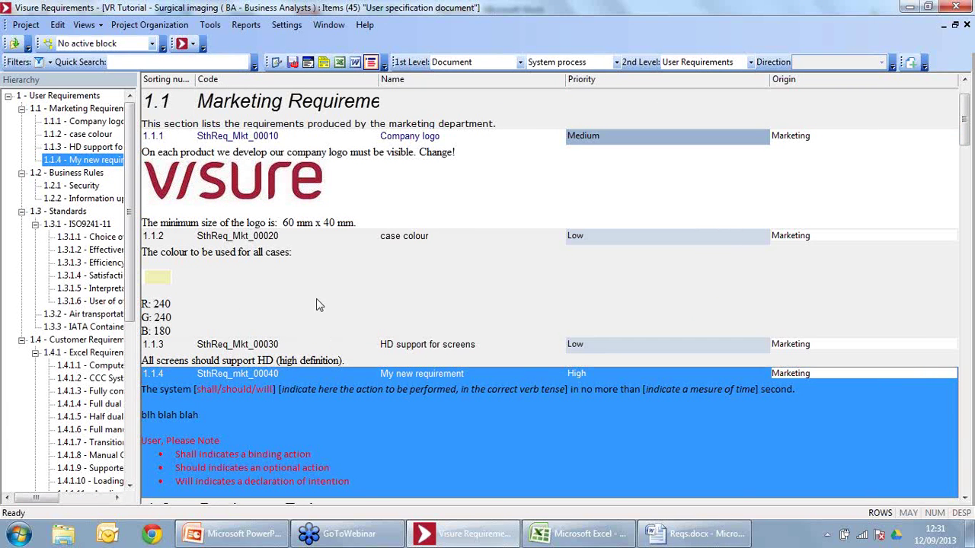
scroll(315, 299, down, 3)
click(276, 262)
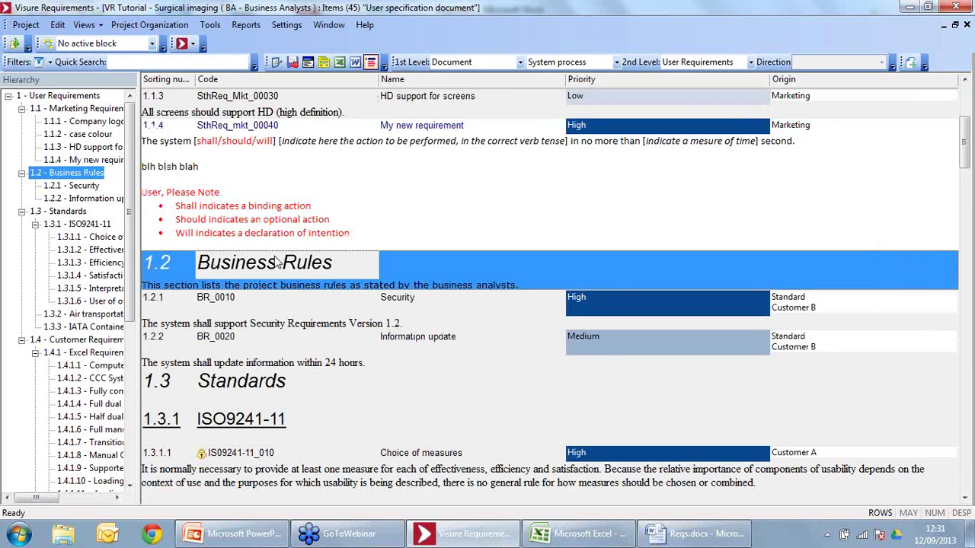
click(278, 163)
right_click(278, 163)
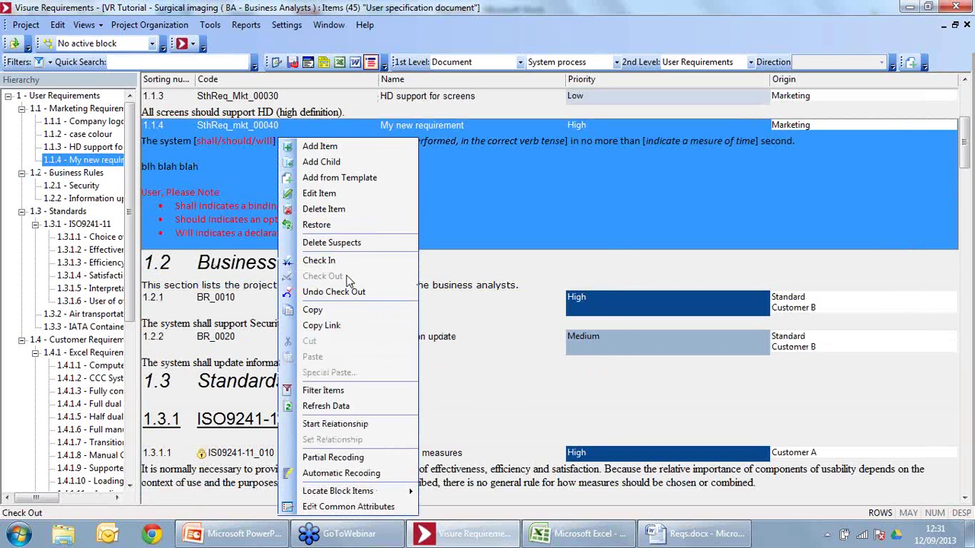
click(326, 260)
click(495, 334)
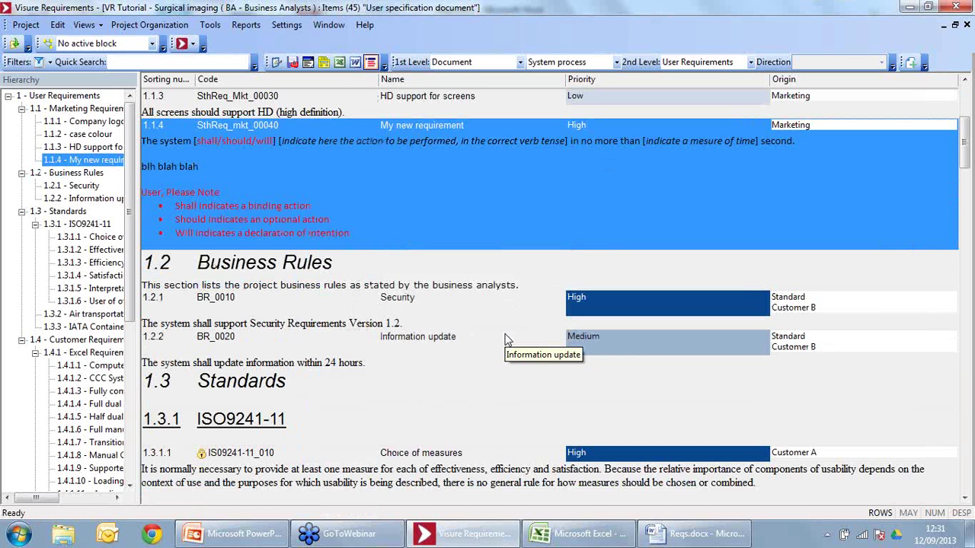
Step: Post 'I don't understand why...' in the requirement's Discussion tab, then hide the properties panel
click(323, 66)
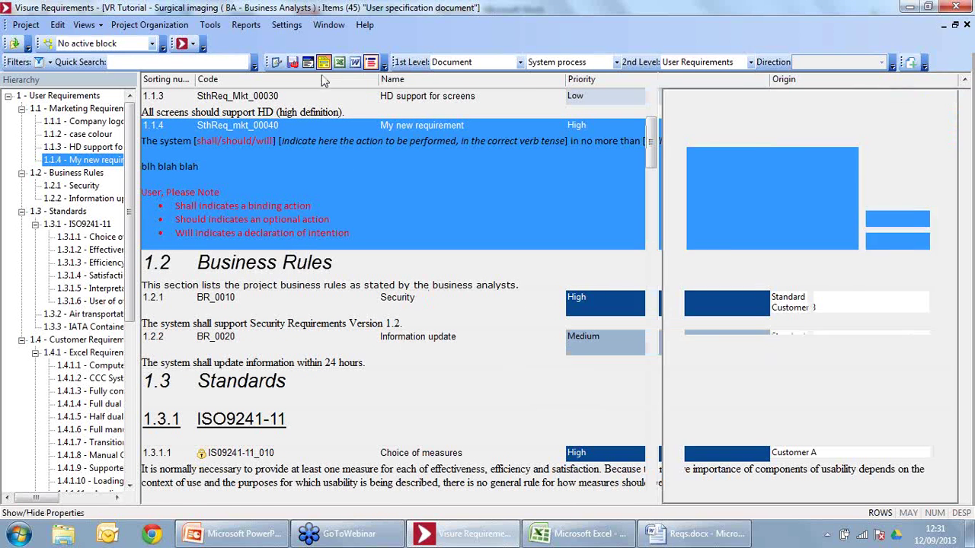
click(914, 118)
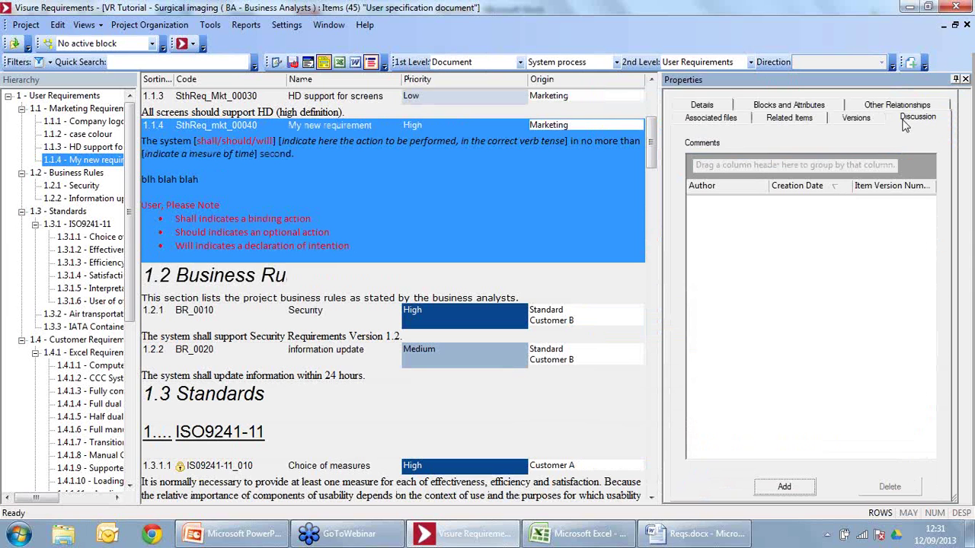
click(510, 160)
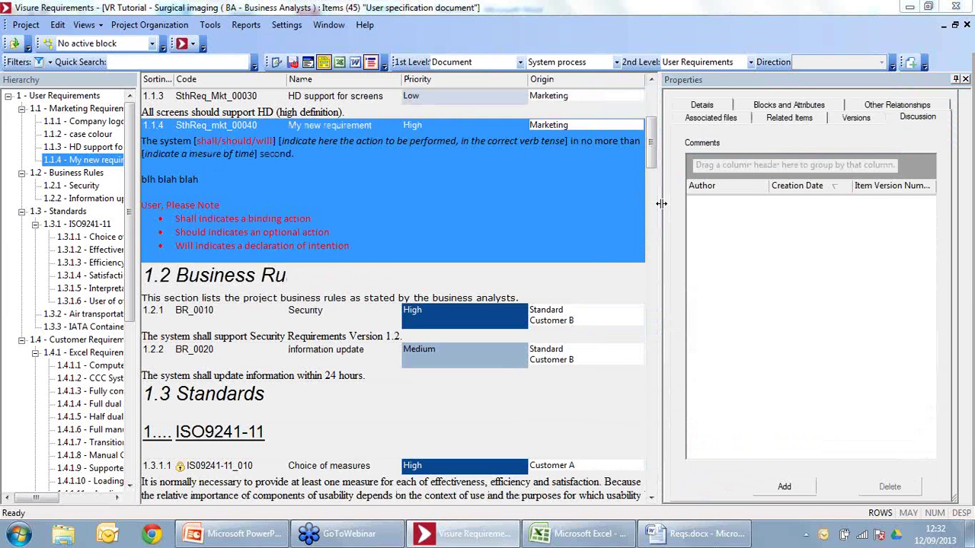
drag(659, 205, 632, 209)
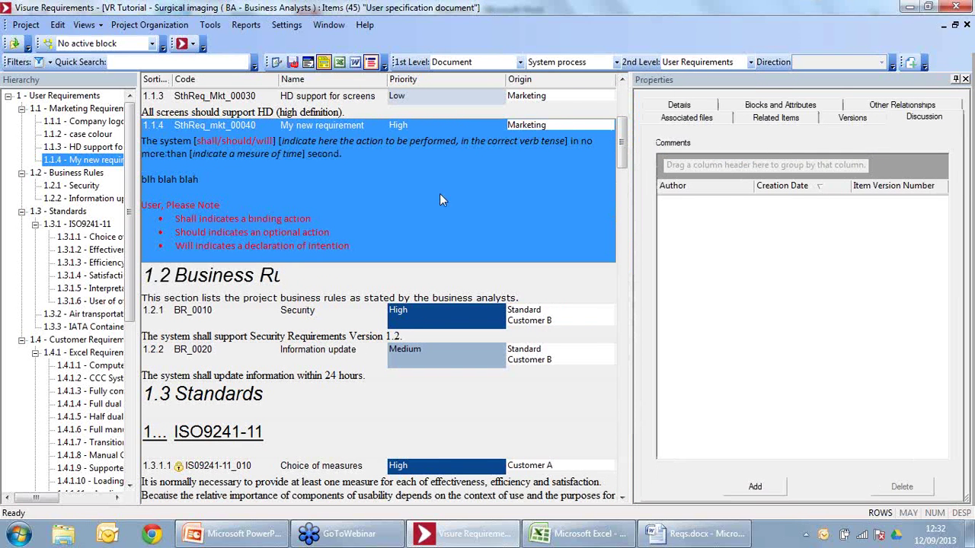
click(755, 487)
text(This )
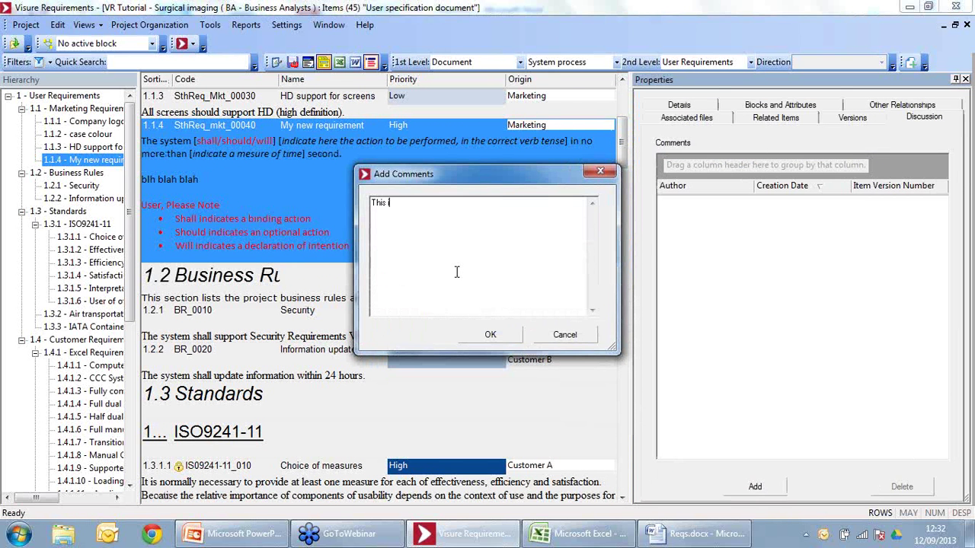
text(is a new re)
key(ctrl+a)
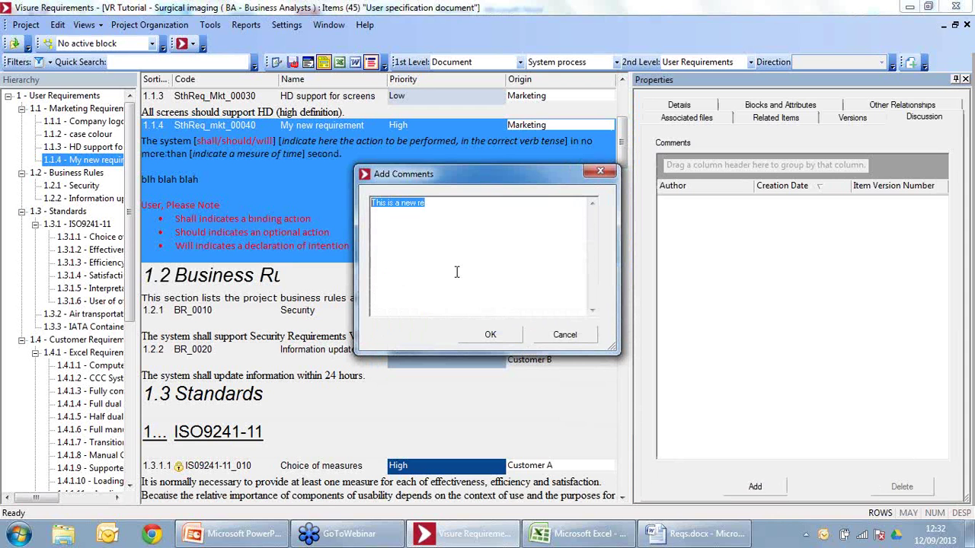
text(I don)
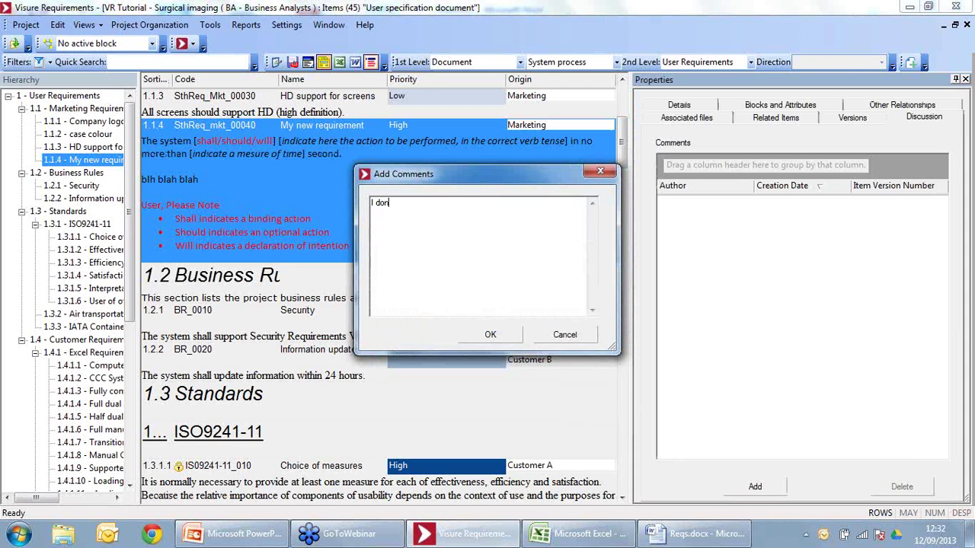
text('t understand )
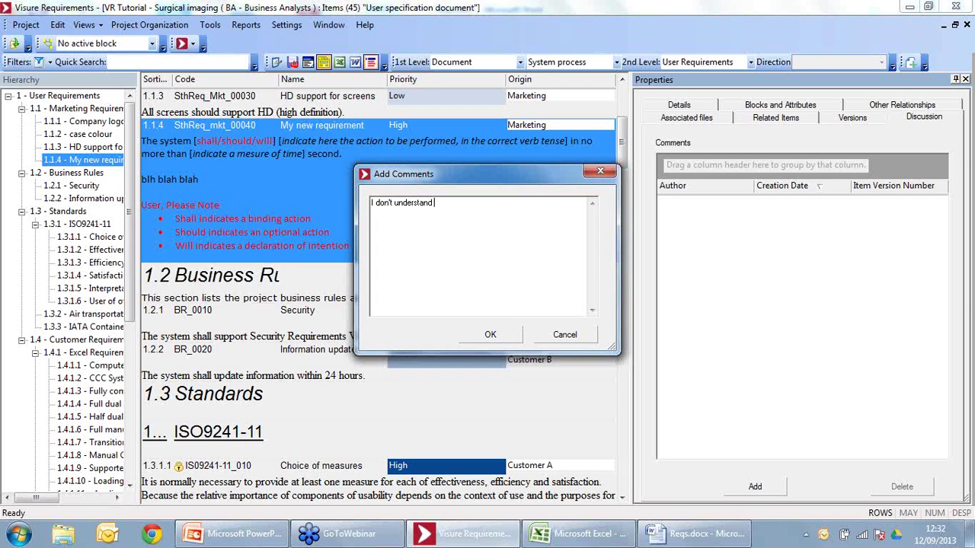
text(why...)
click(486, 339)
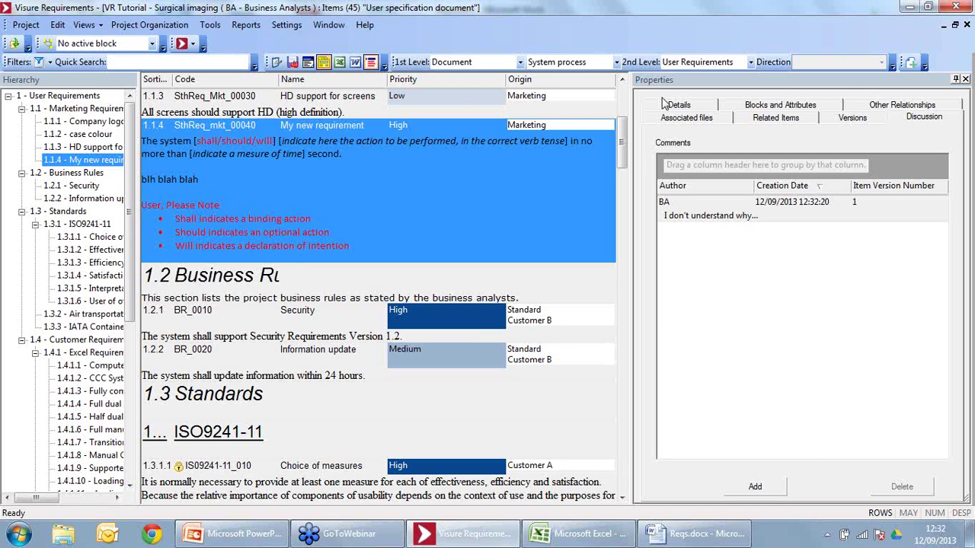
click(965, 81)
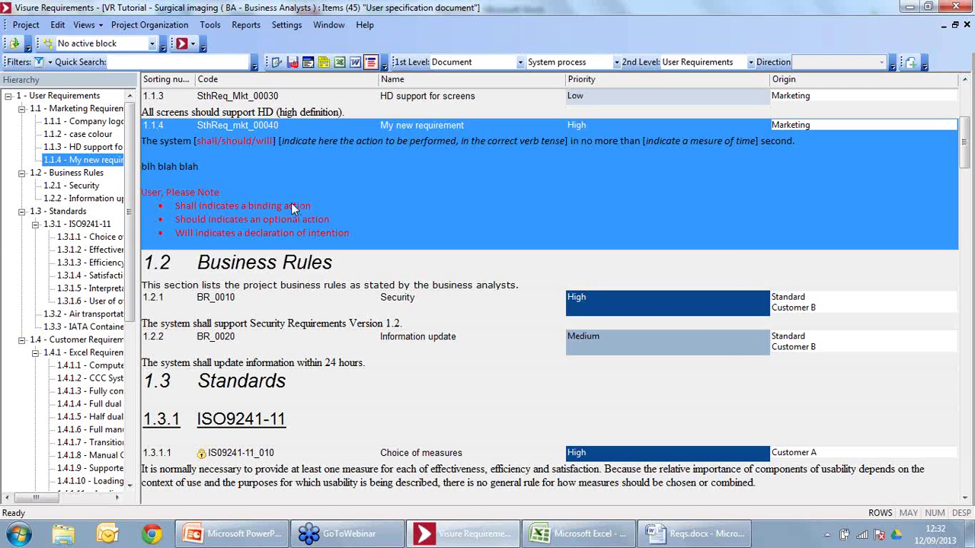
Step: Open the System process diagram, select its System Requirements box, then close the Surgical imaging project
click(47, 43)
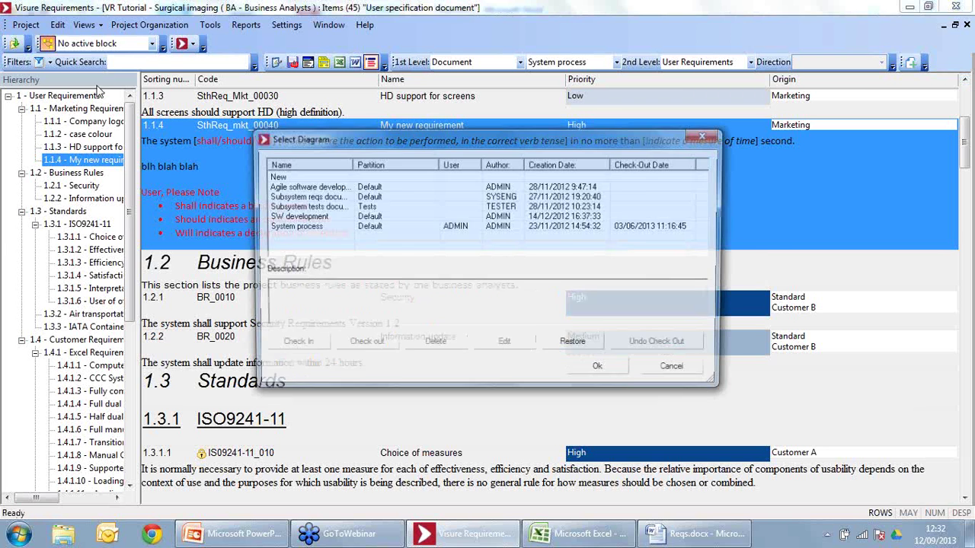
double_click(305, 226)
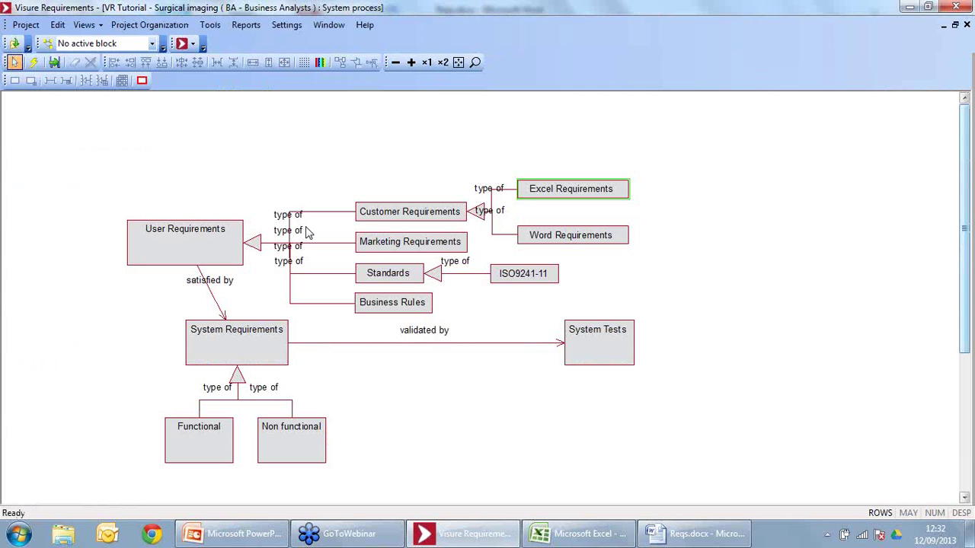
click(241, 355)
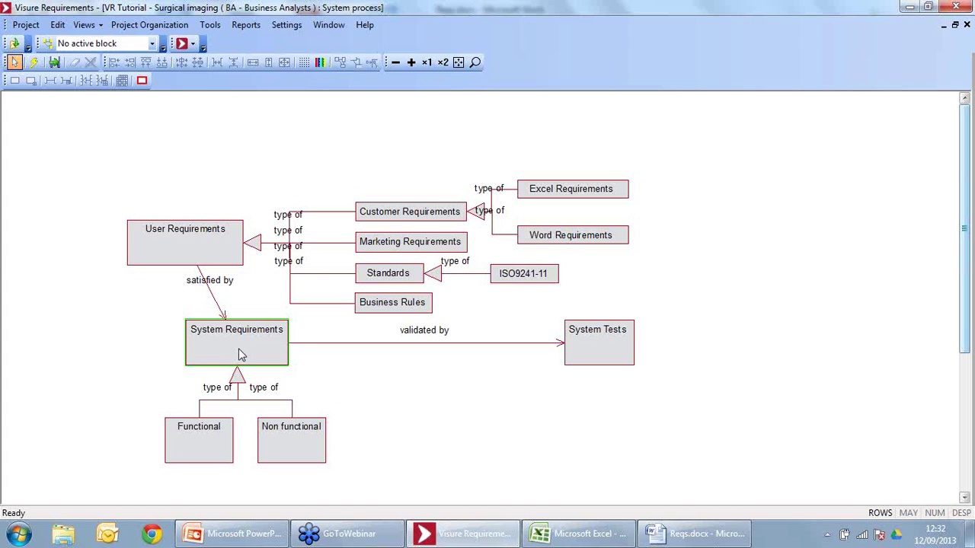
click(26, 25)
click(42, 56)
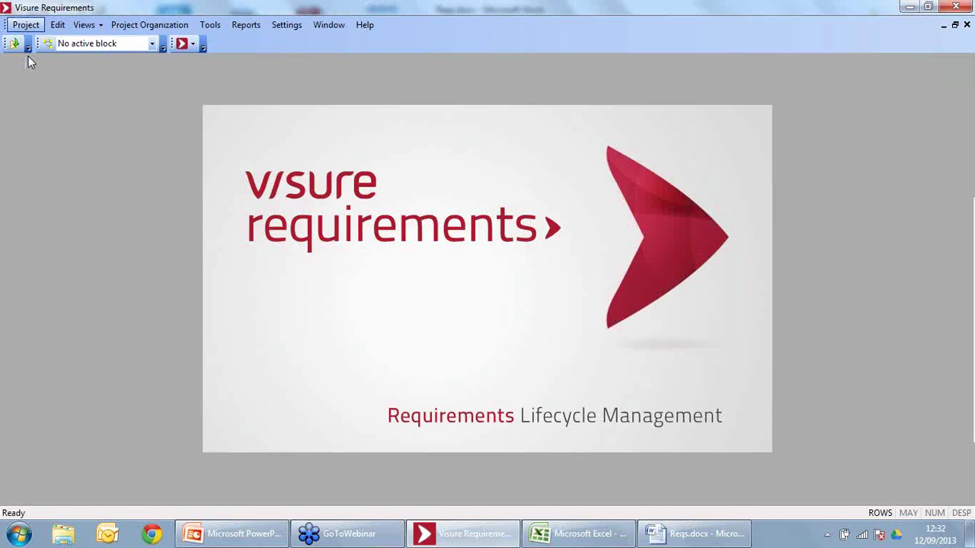
Step: Log in to the VR Tutorial repository with the system engineer's user name and password
click(15, 43)
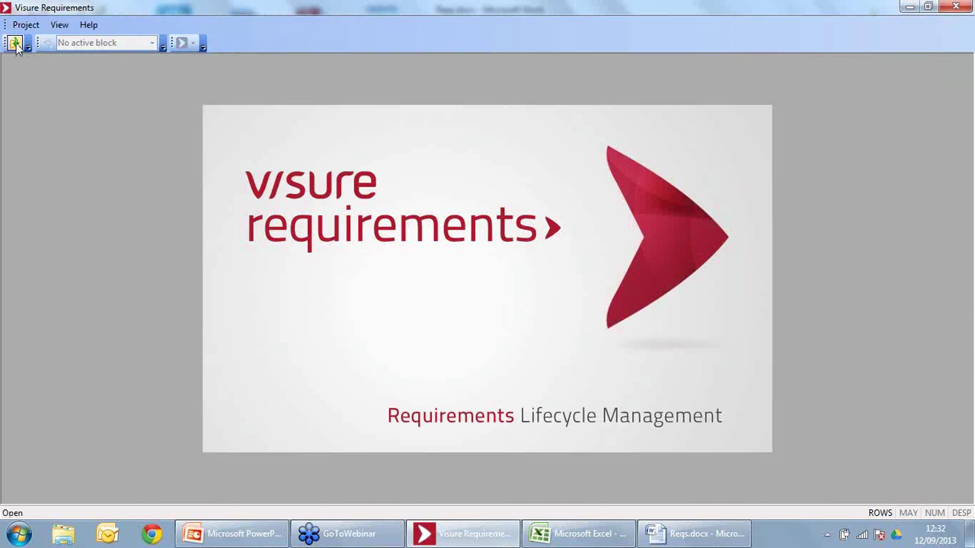
click(427, 241)
click(582, 248)
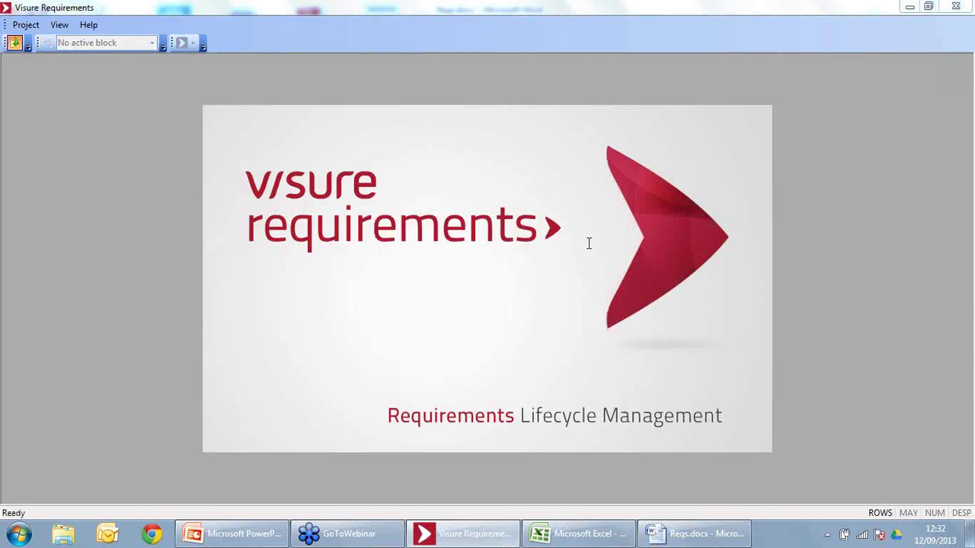
double_click(509, 222)
text(syseng)
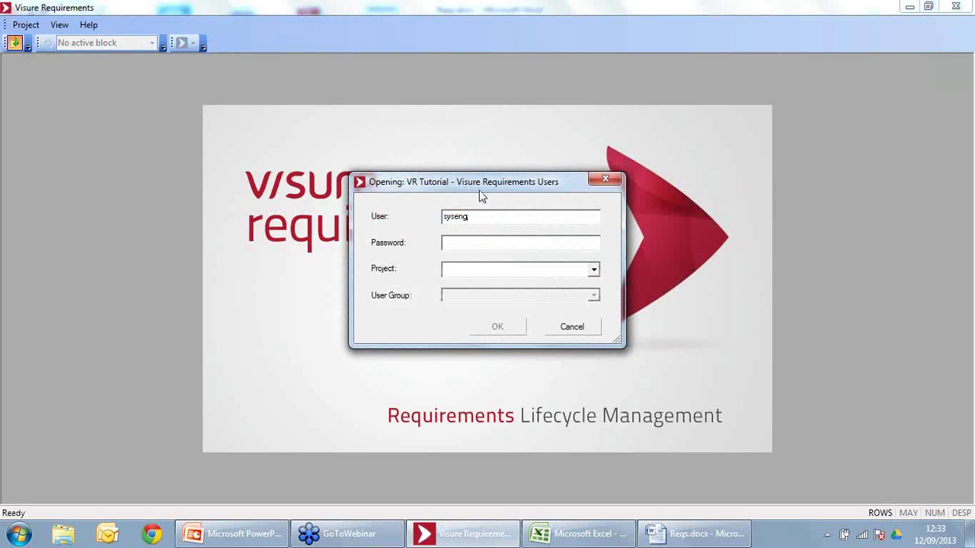
double_click(474, 217)
click(474, 243)
text(syseng)
Step: Choose the Surgical imaging project and the System Engineers user group
click(594, 269)
click(532, 287)
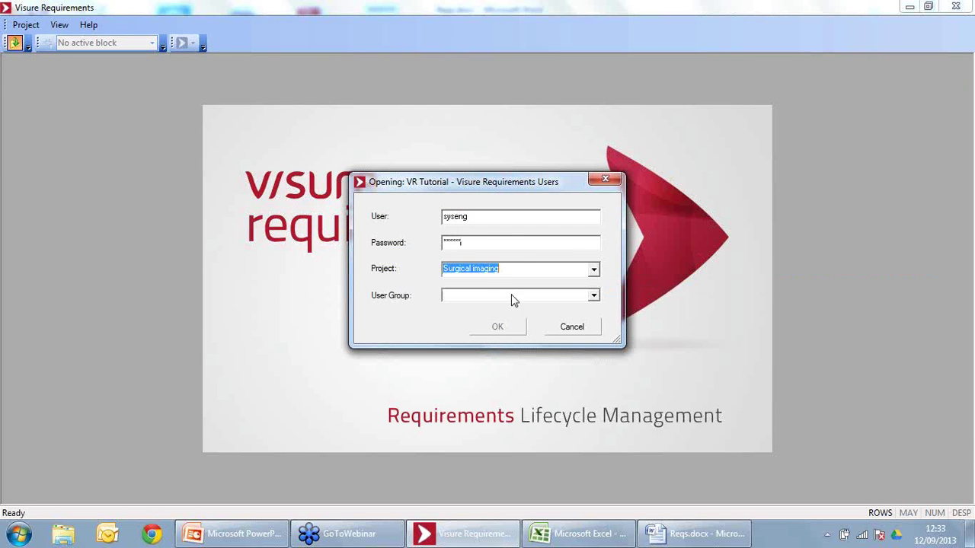
click(506, 296)
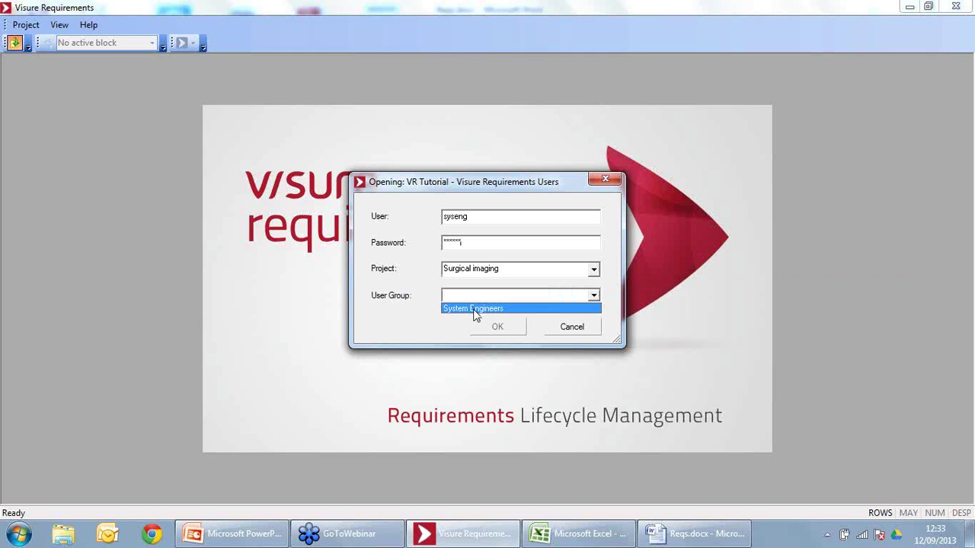
click(473, 309)
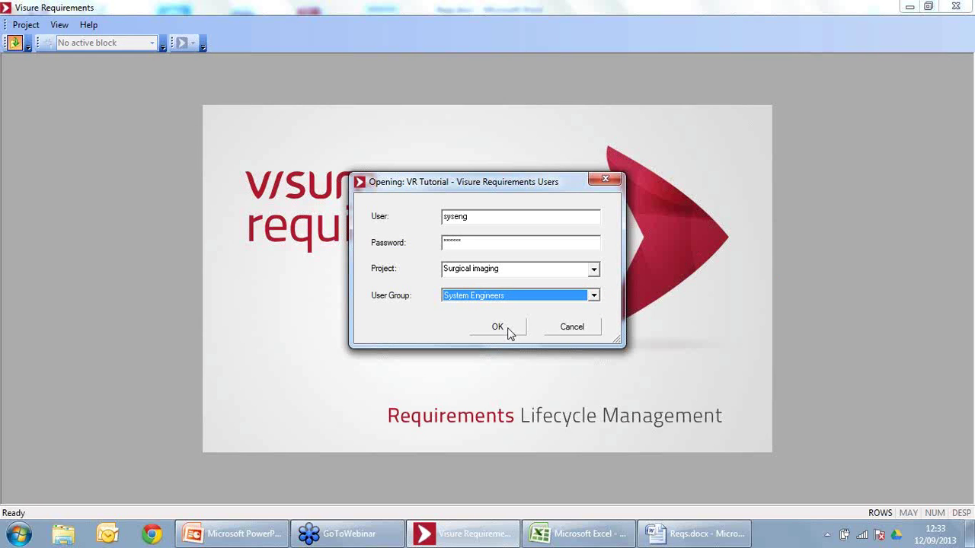
Step: Open the project, fit the Code column, and collapse the hierarchy branches down to System Tests
click(508, 329)
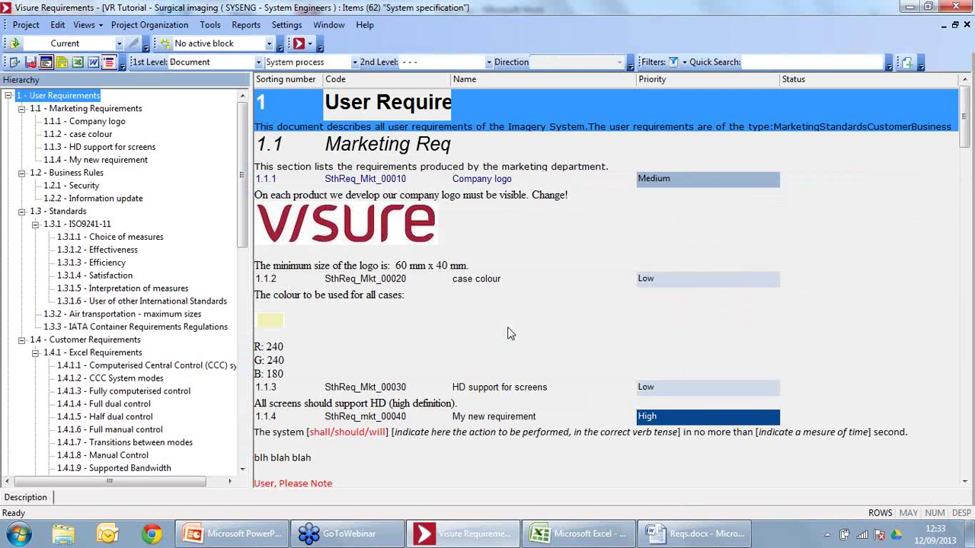
double_click(451, 81)
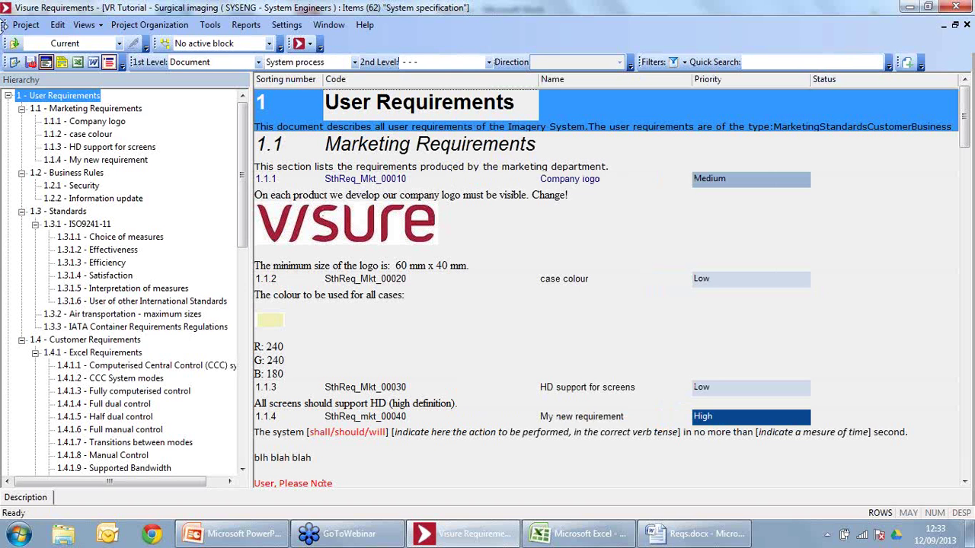
click(22, 108)
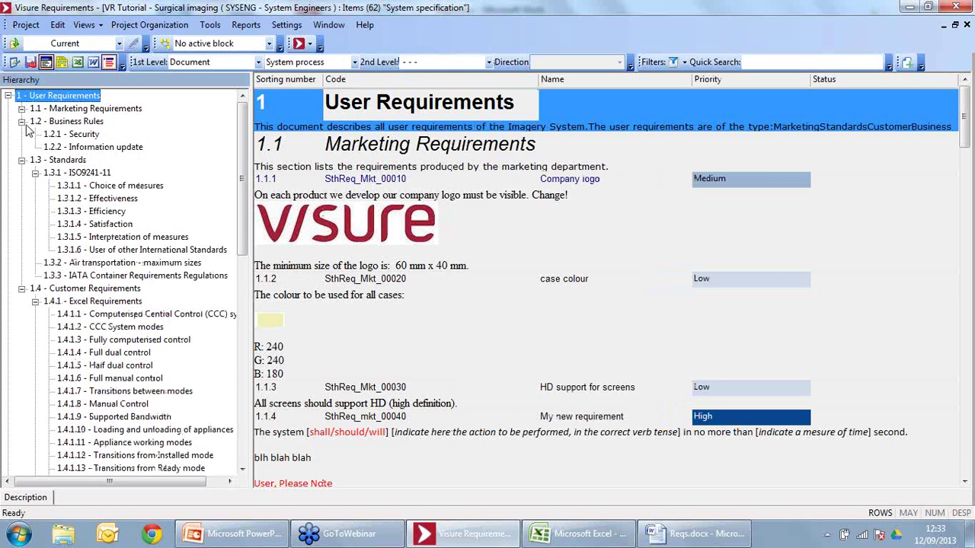
click(22, 121)
click(22, 147)
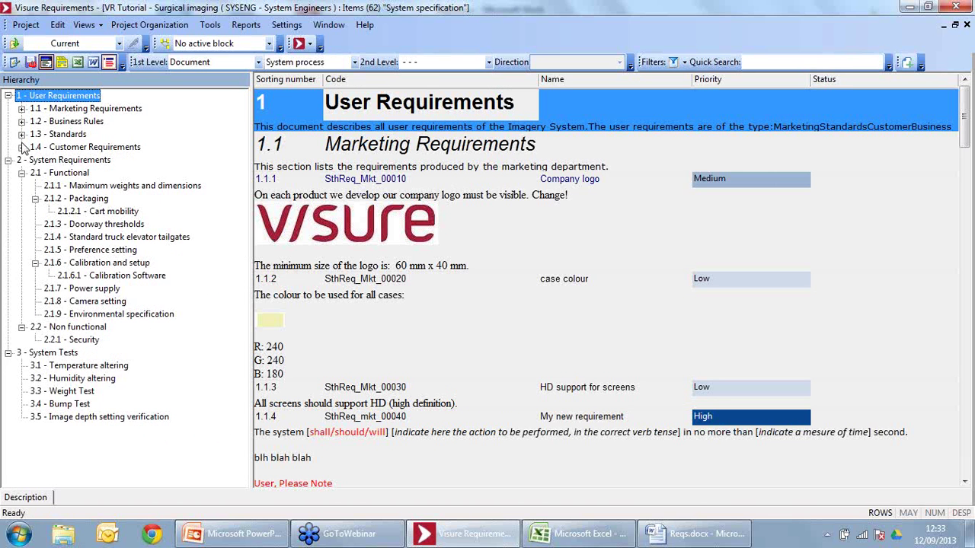
click(8, 96)
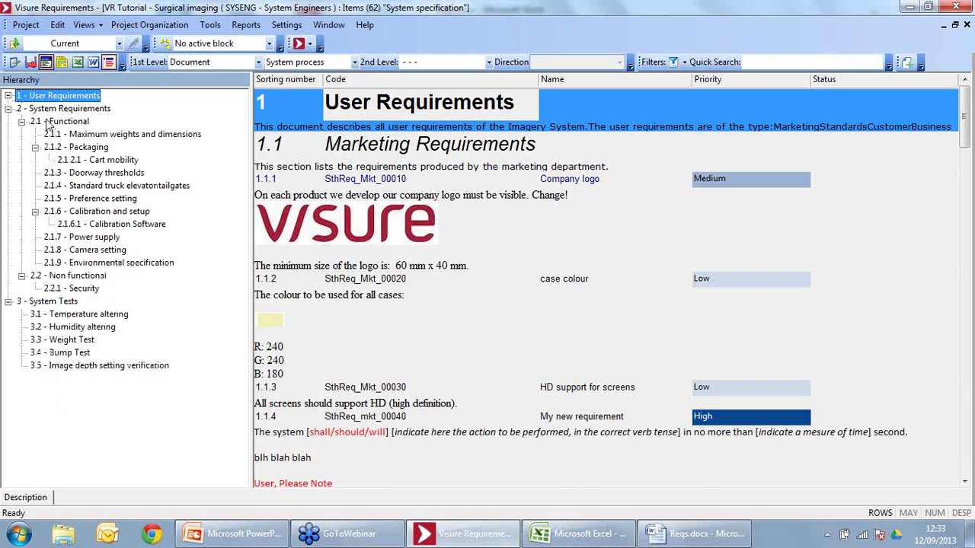
click(50, 122)
click(22, 122)
click(22, 134)
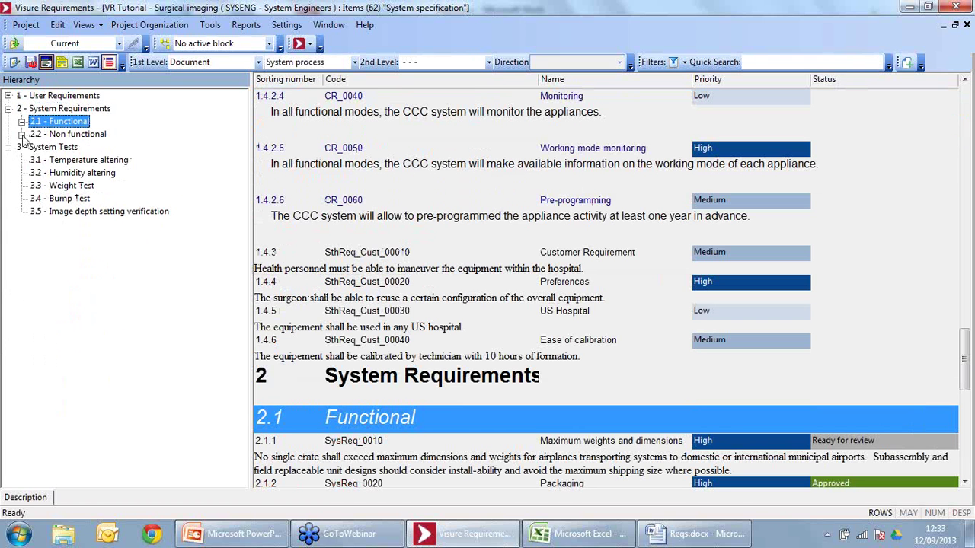
click(25, 148)
click(9, 148)
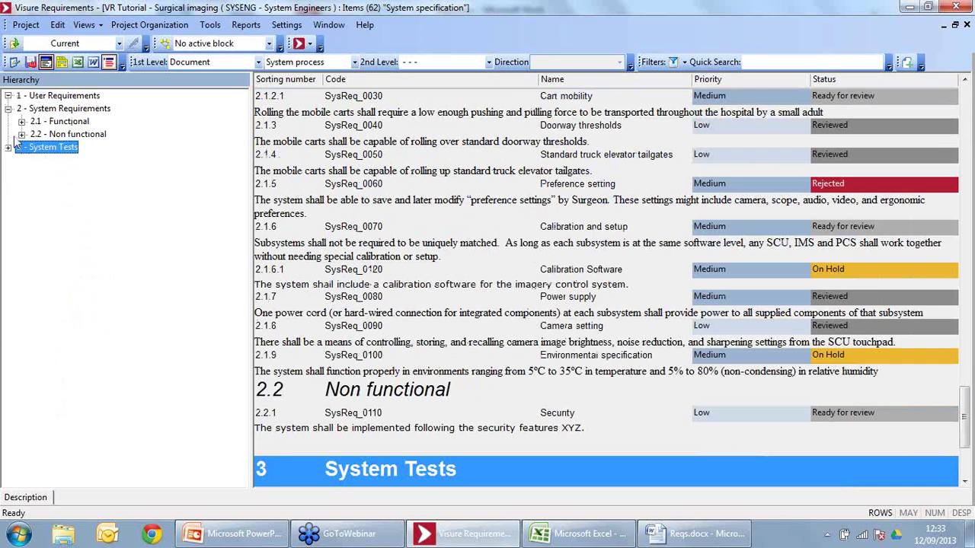
Step: Navigate the hierarchy to the System Requirements part and scroll through requirements from 2.1.1
click(48, 97)
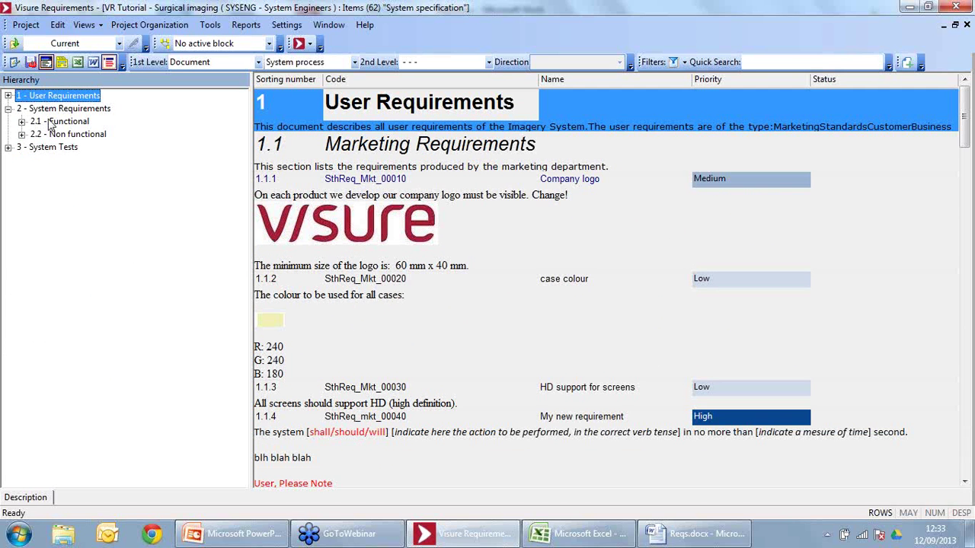
click(43, 109)
click(8, 96)
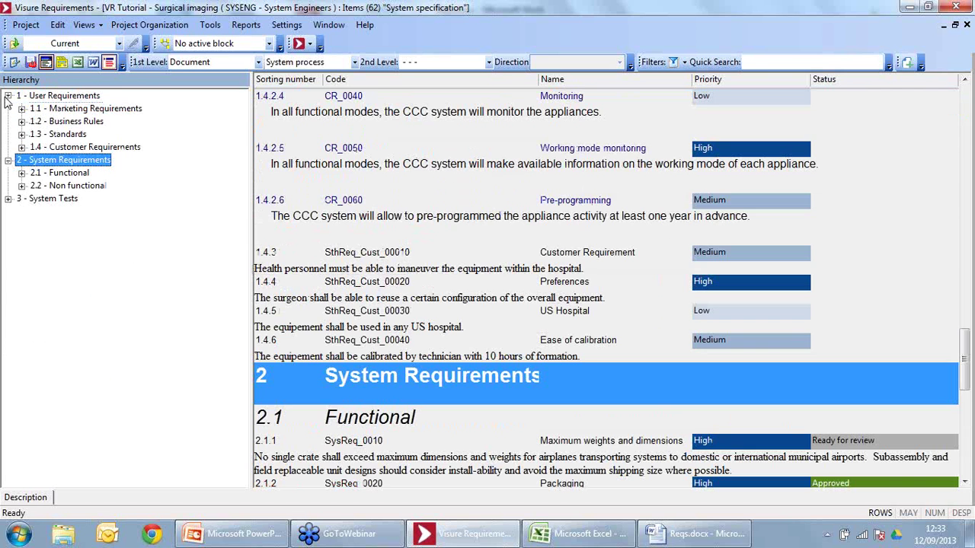
click(47, 109)
click(402, 422)
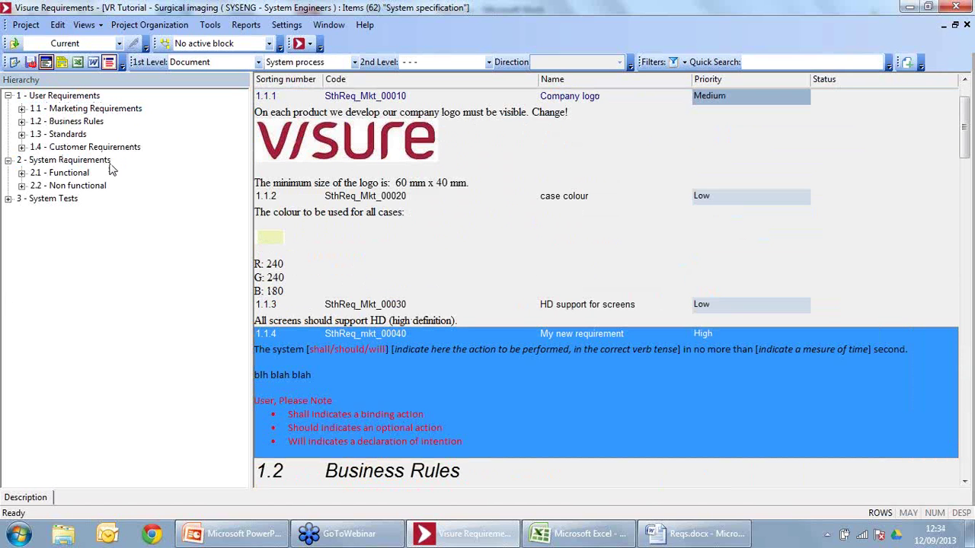
click(76, 186)
click(38, 161)
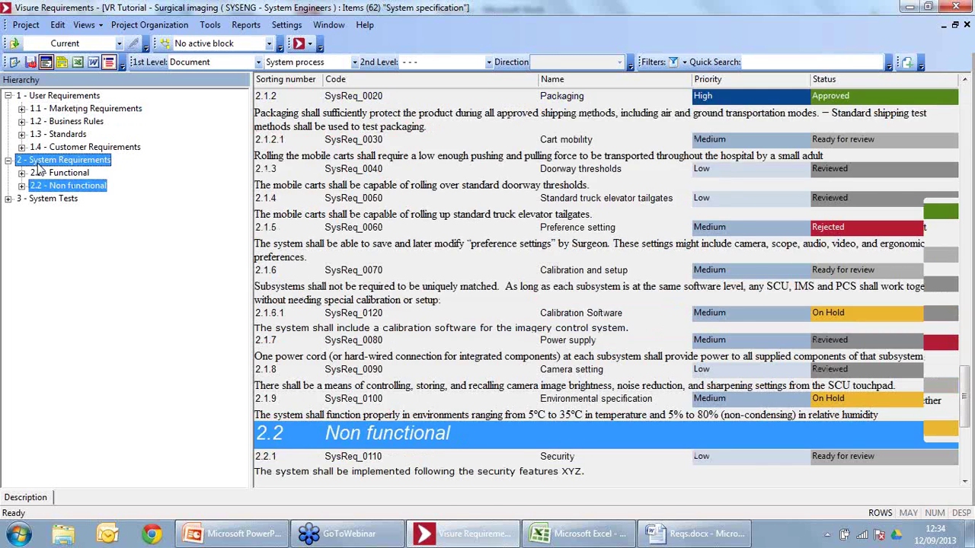
click(451, 198)
scroll(451, 198, down, 3)
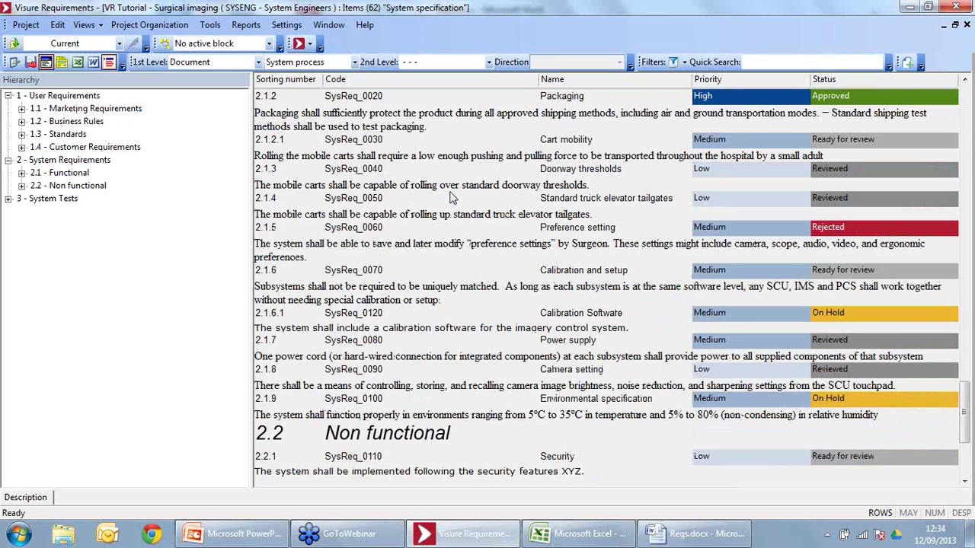
Step: Check out the Doorway thresholds requirement 2.1.3 for editing
click(359, 170)
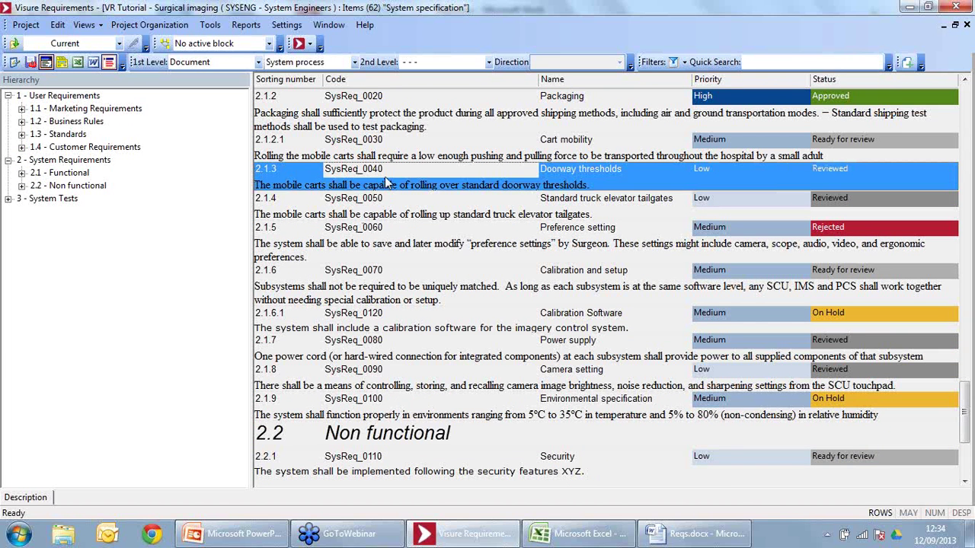
right_click(386, 183)
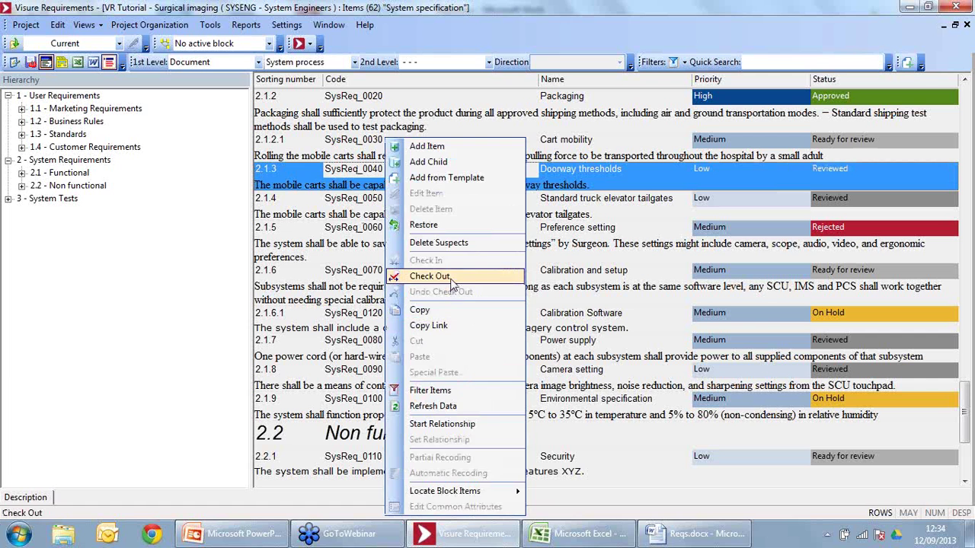
click(430, 276)
Step: Type 'this is change' into the Doorway thresholds description and save it
click(403, 150)
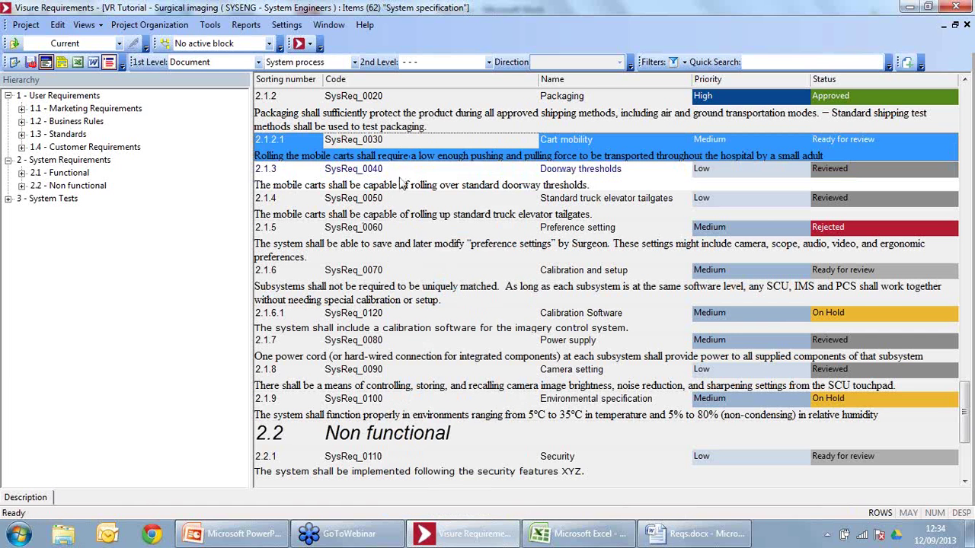
double_click(402, 185)
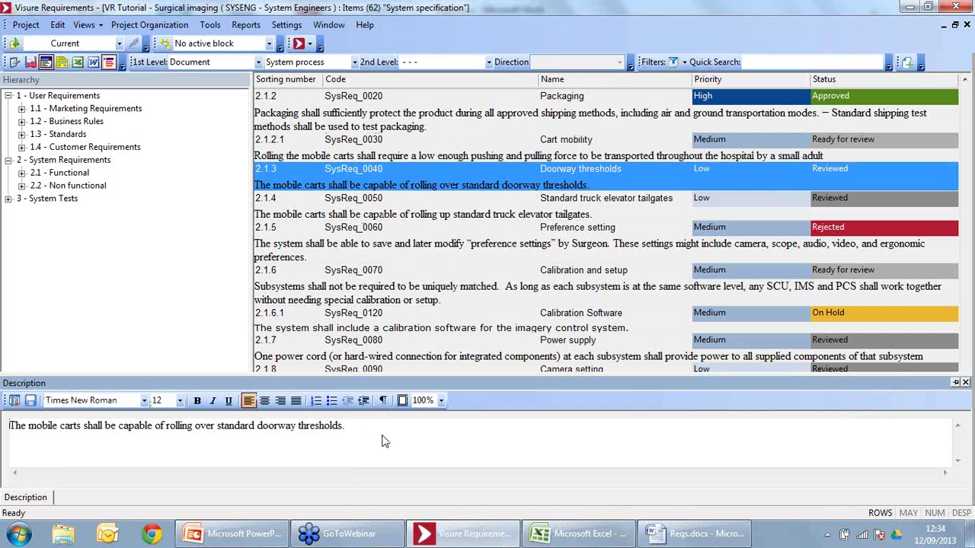
text(this is change)
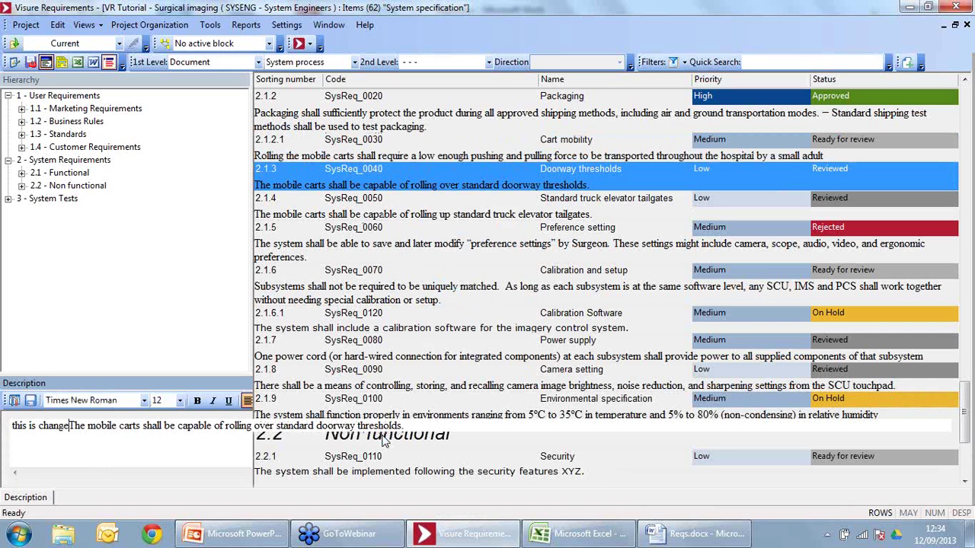
click(30, 400)
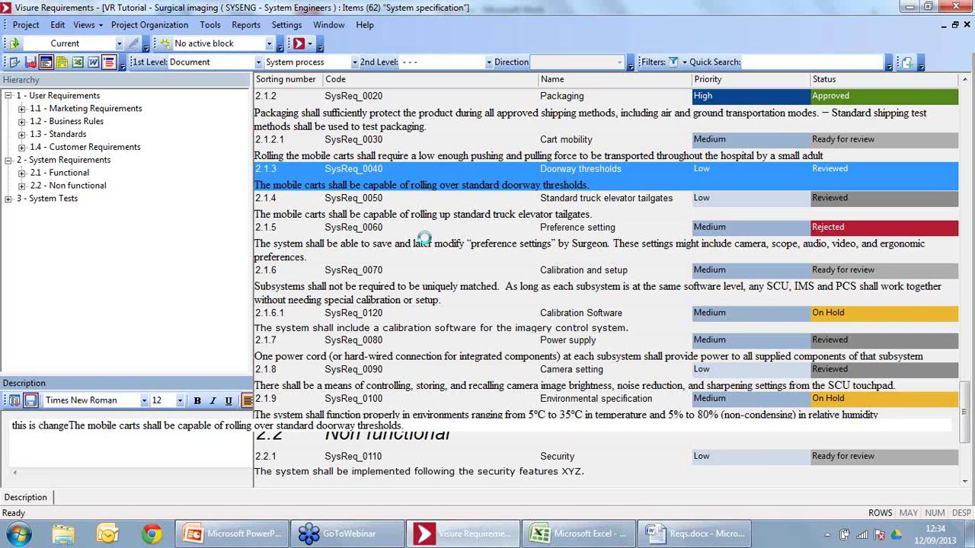
click(424, 142)
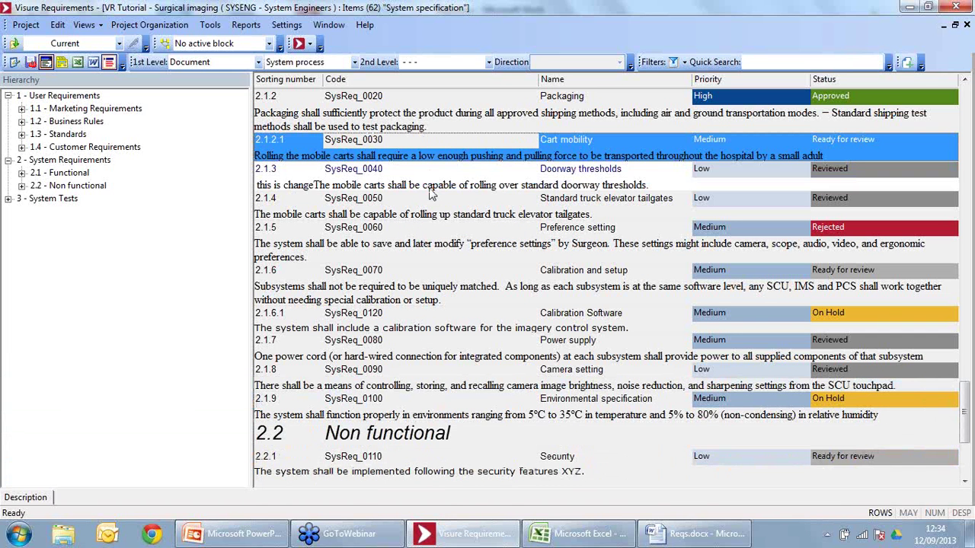
click(429, 173)
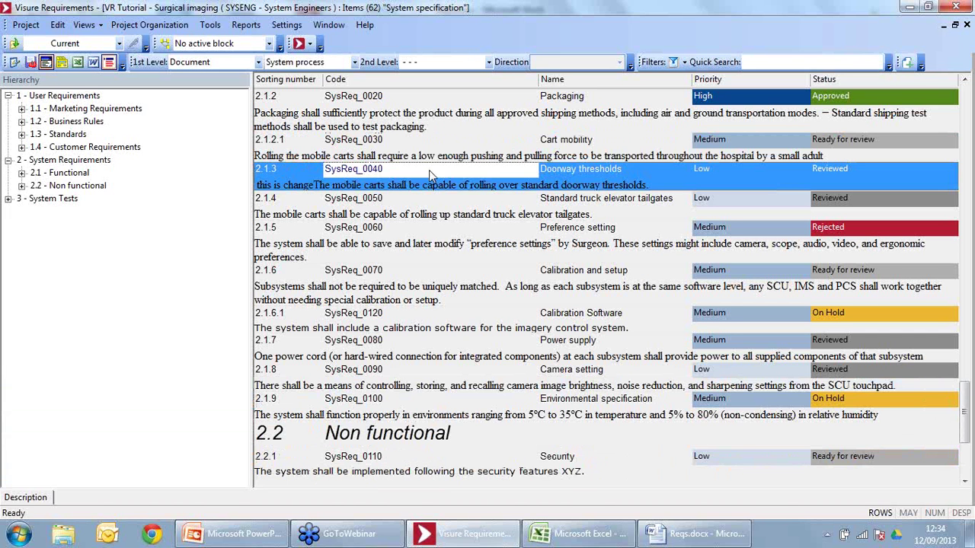
click(624, 131)
click(612, 174)
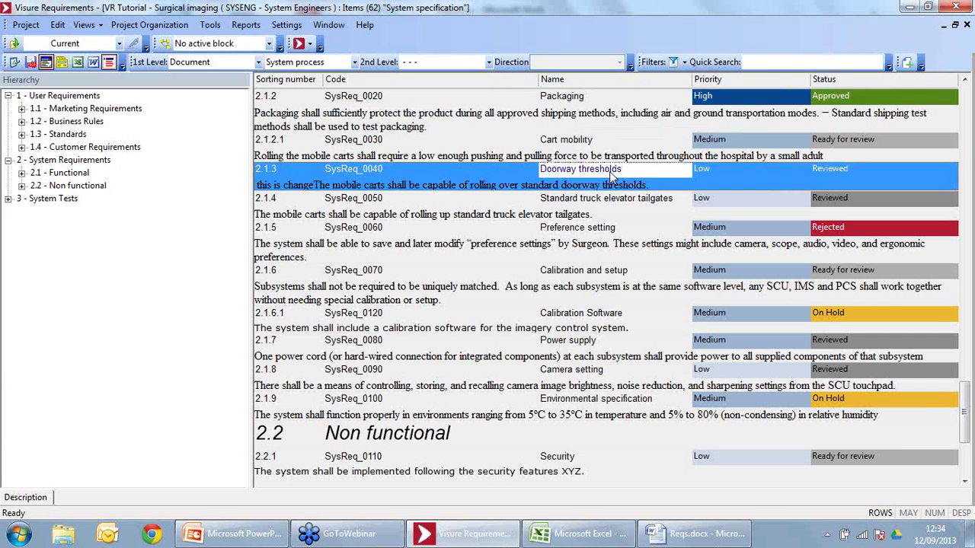
Step: Set the Doorway thresholds status to On Hold, then to Ready for review
click(835, 170)
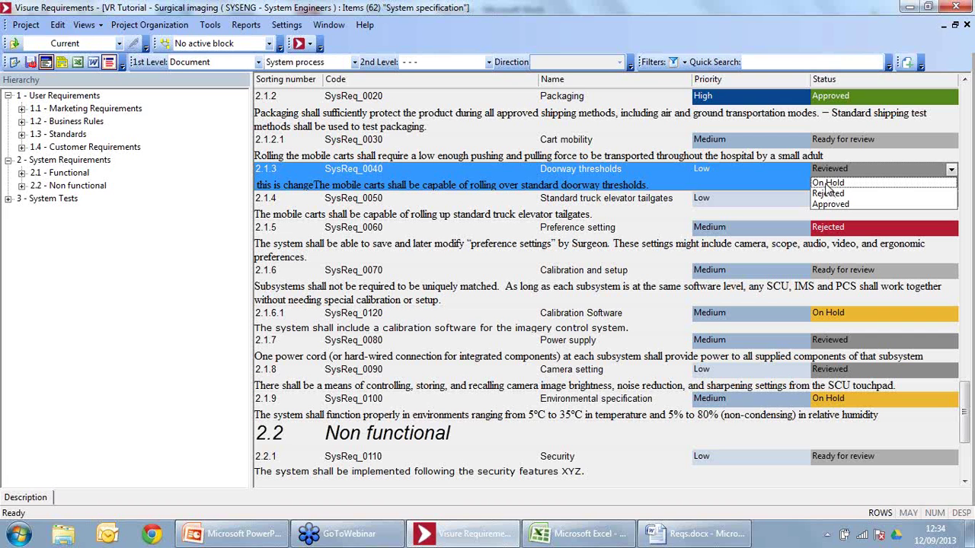
click(826, 183)
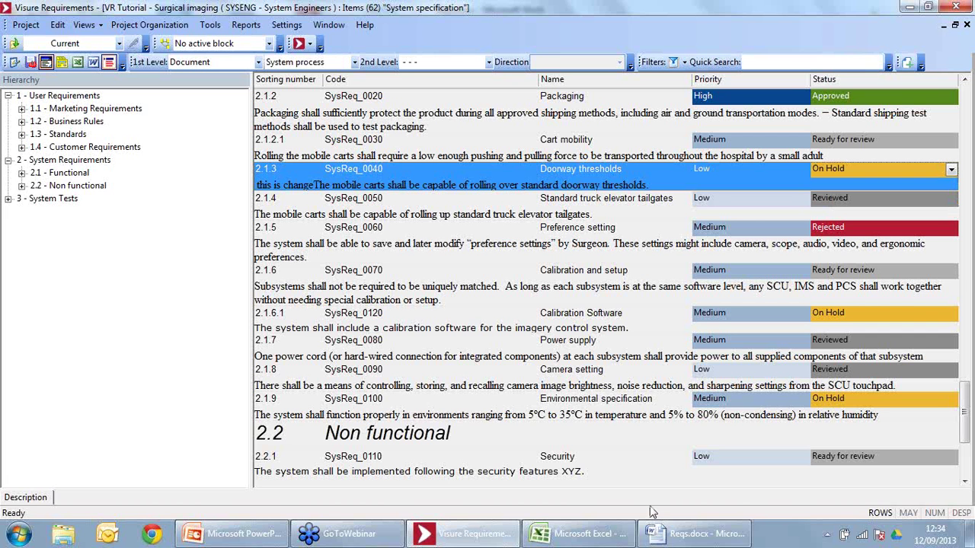
click(618, 283)
click(605, 174)
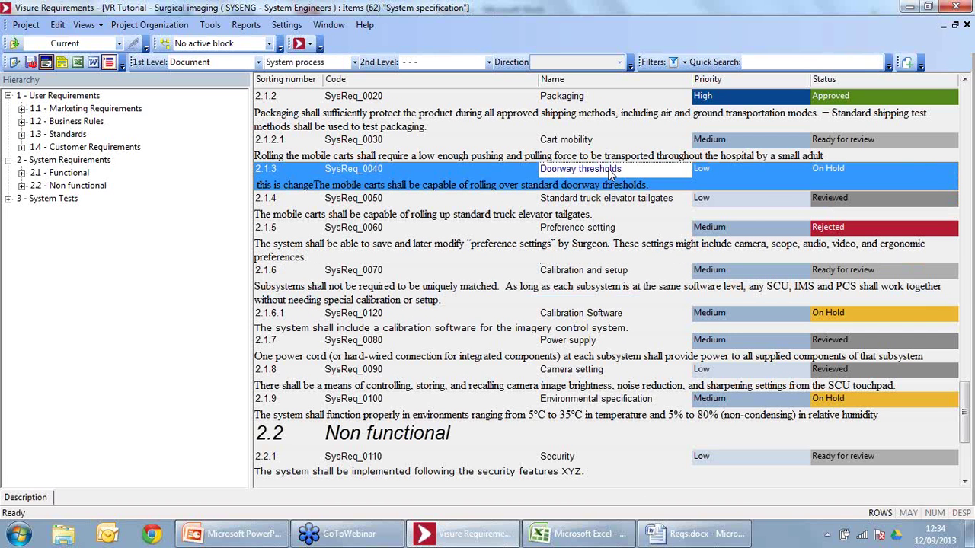
click(910, 172)
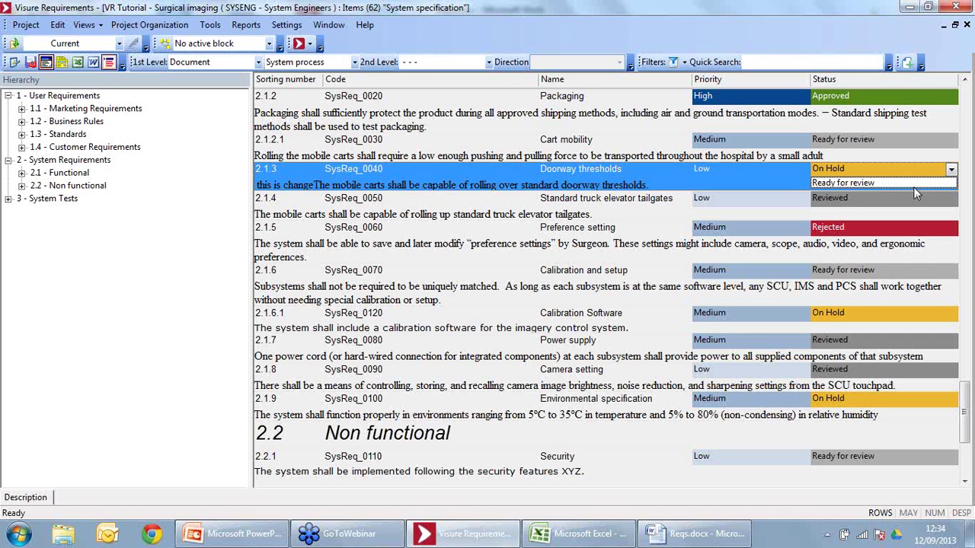
click(906, 184)
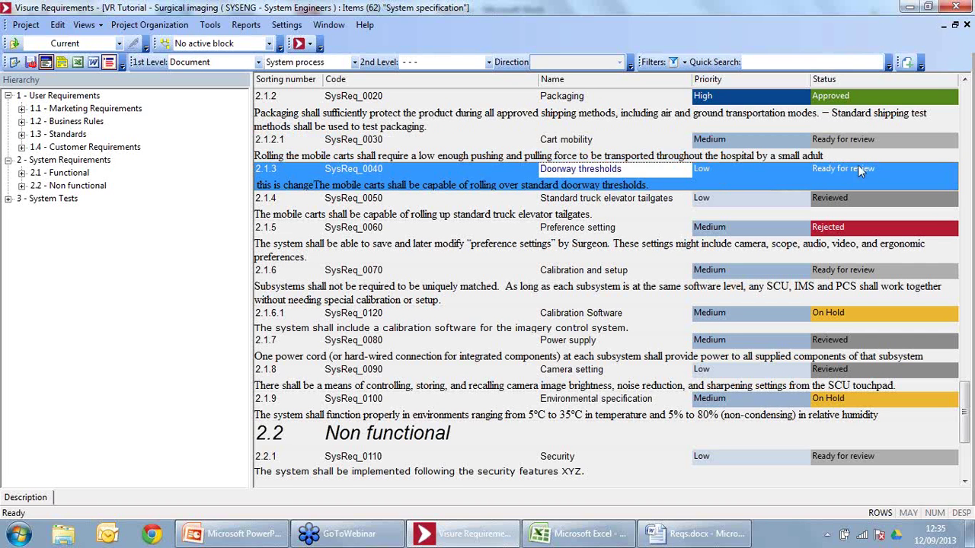
Step: Advance the Doorway thresholds status to Reviewed, then to Approved
click(833, 172)
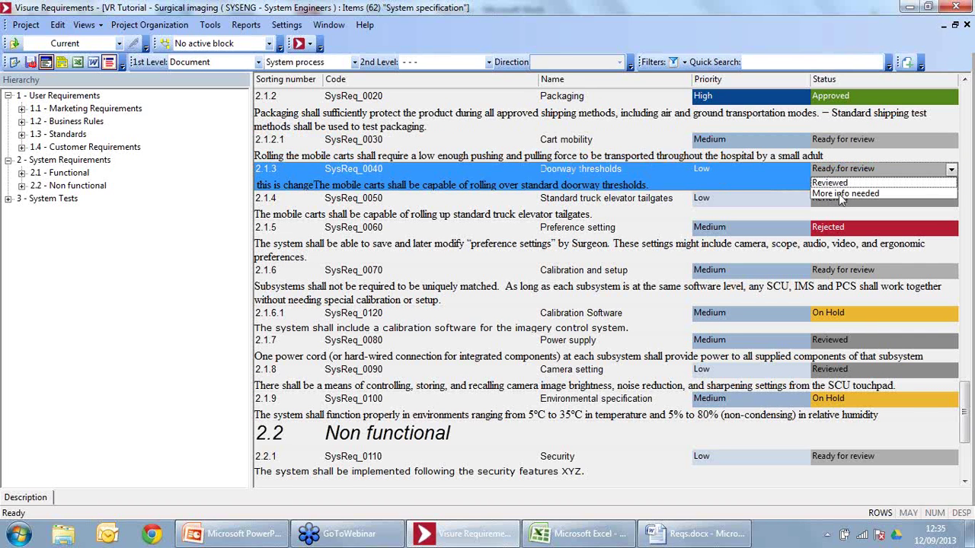
click(831, 183)
click(687, 160)
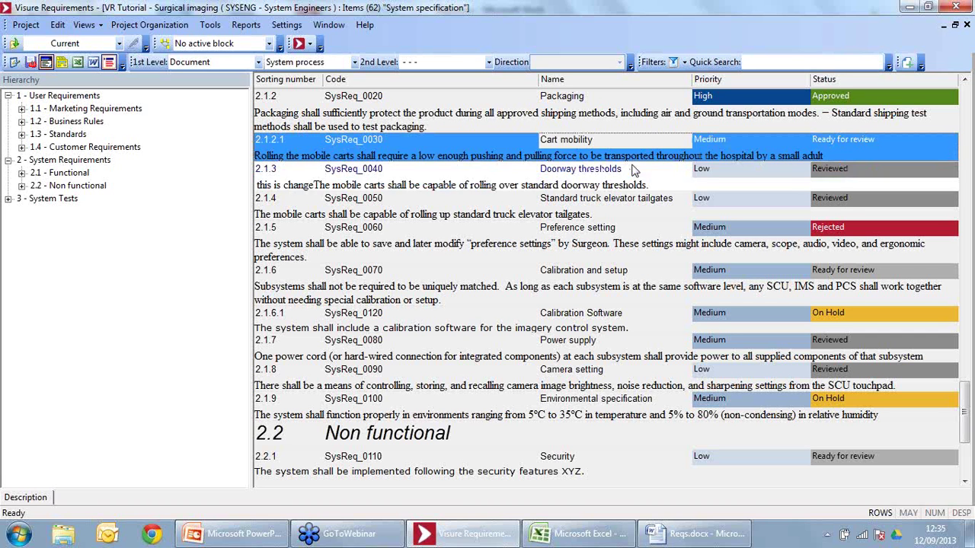
click(879, 167)
click(878, 169)
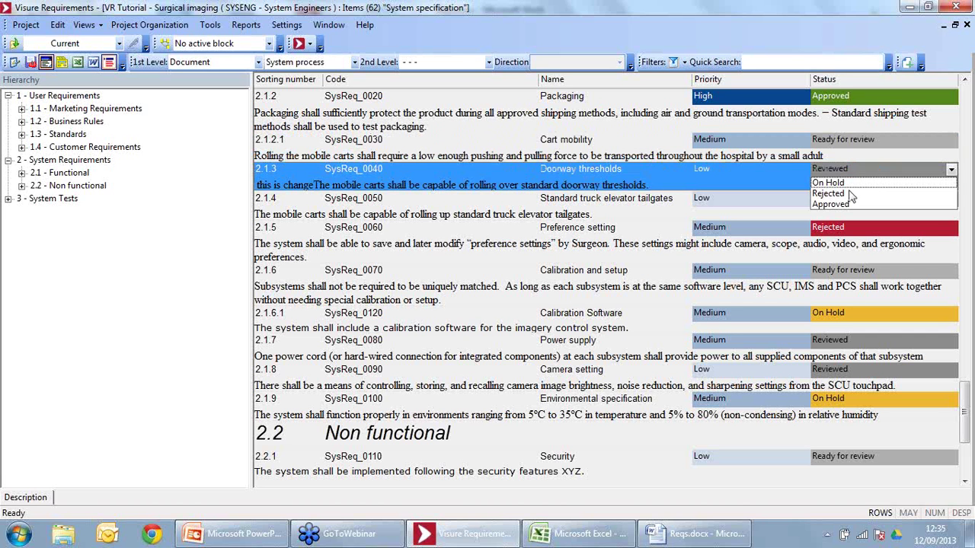
click(848, 202)
click(542, 156)
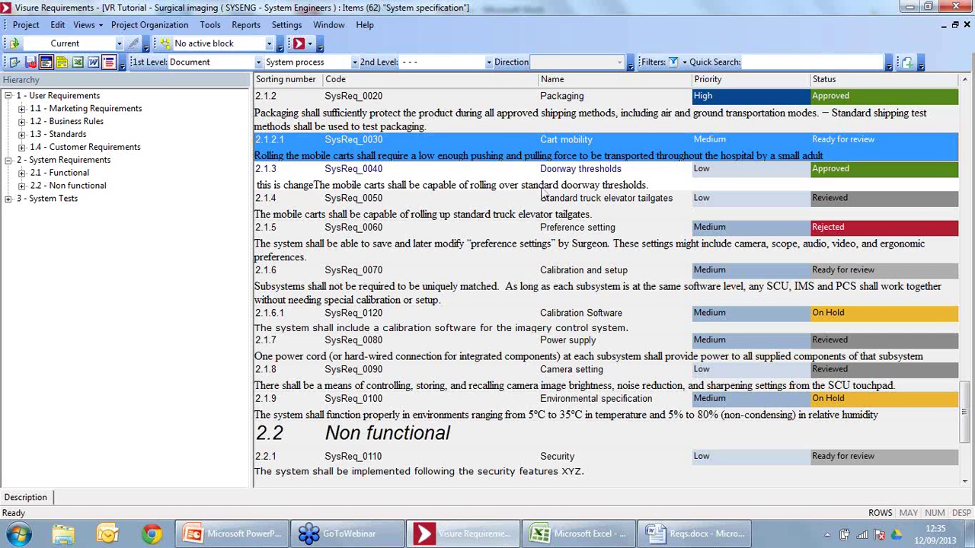
click(542, 190)
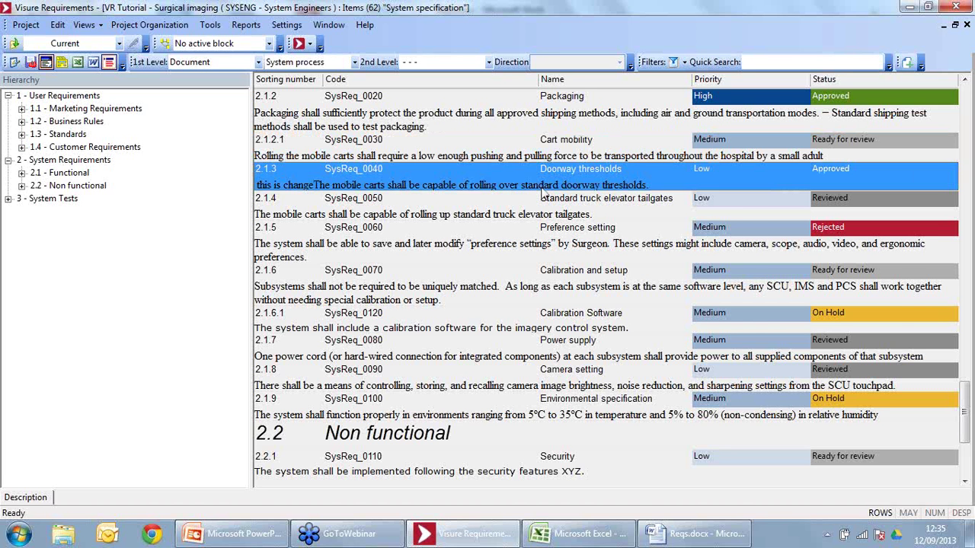
Step: Open the Status_Workflow diagram from Project Organization > Workflows for editing
click(25, 25)
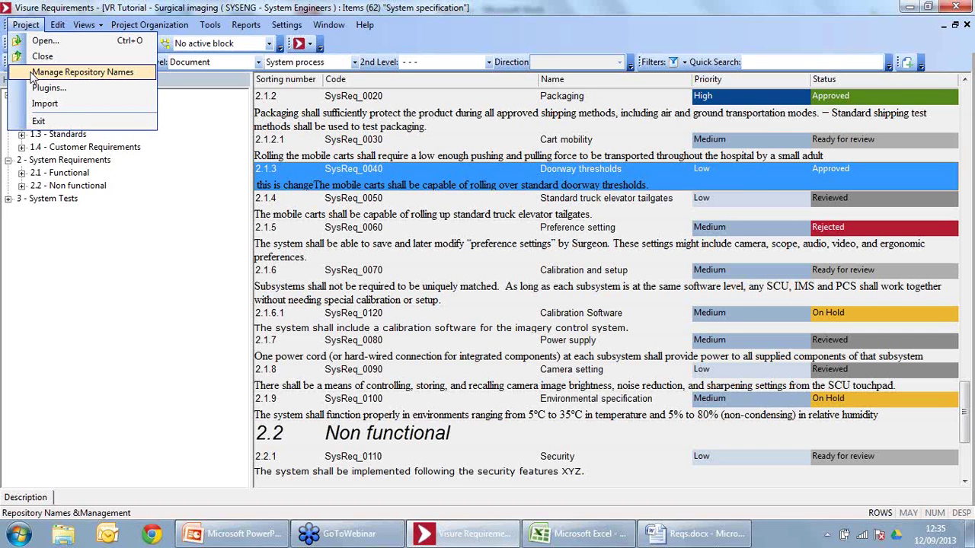
mouse_move(123, 28)
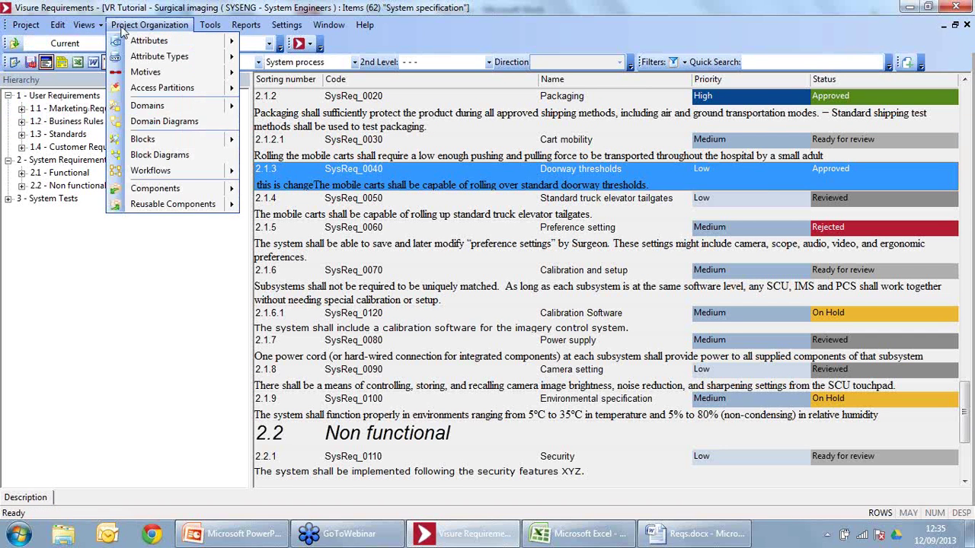
key(Escape)
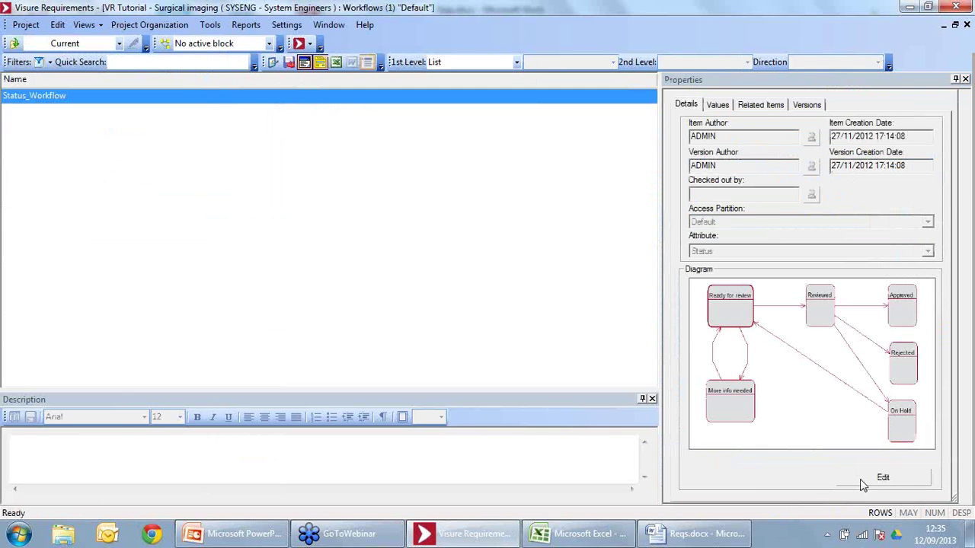
click(860, 481)
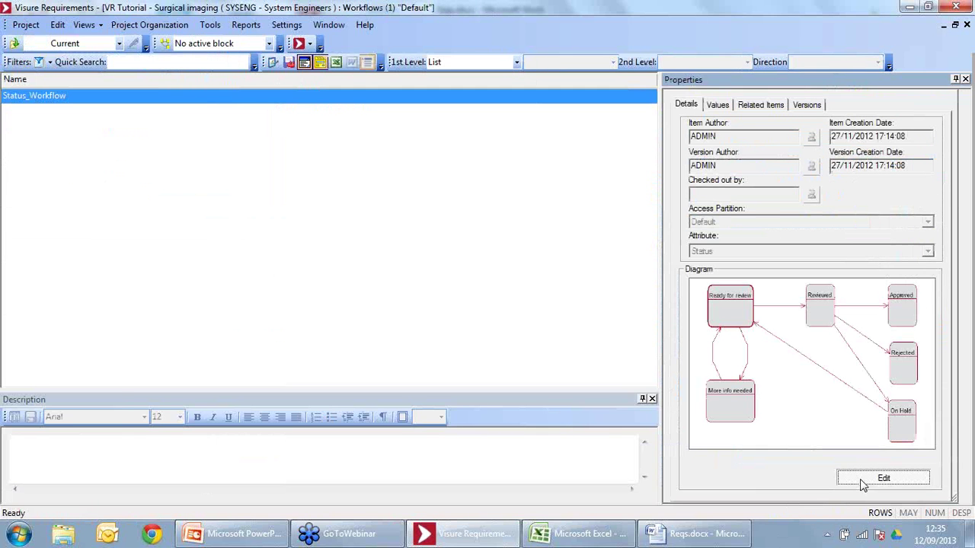
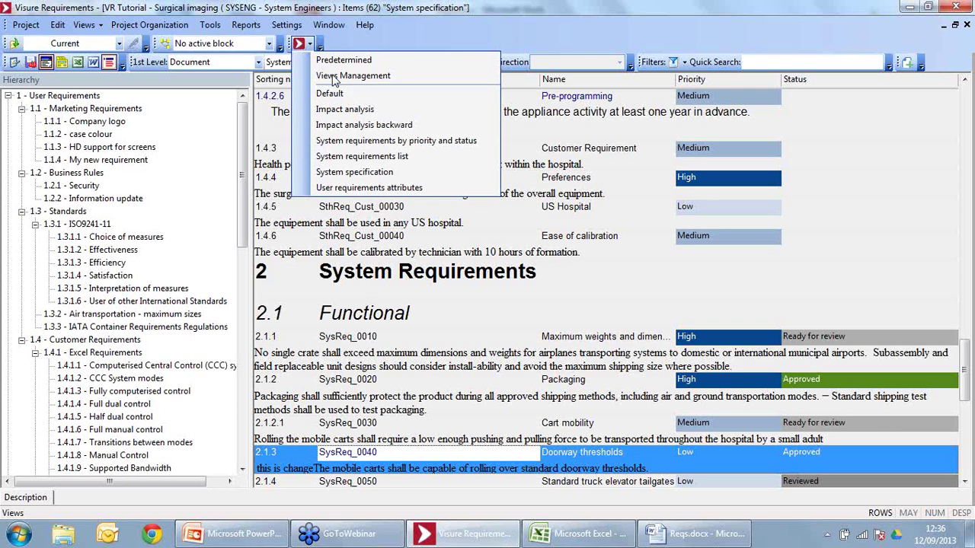
Step: Switch to the User requirements attributes view listing priority, expected cost, expected benefit and origin
click(371, 188)
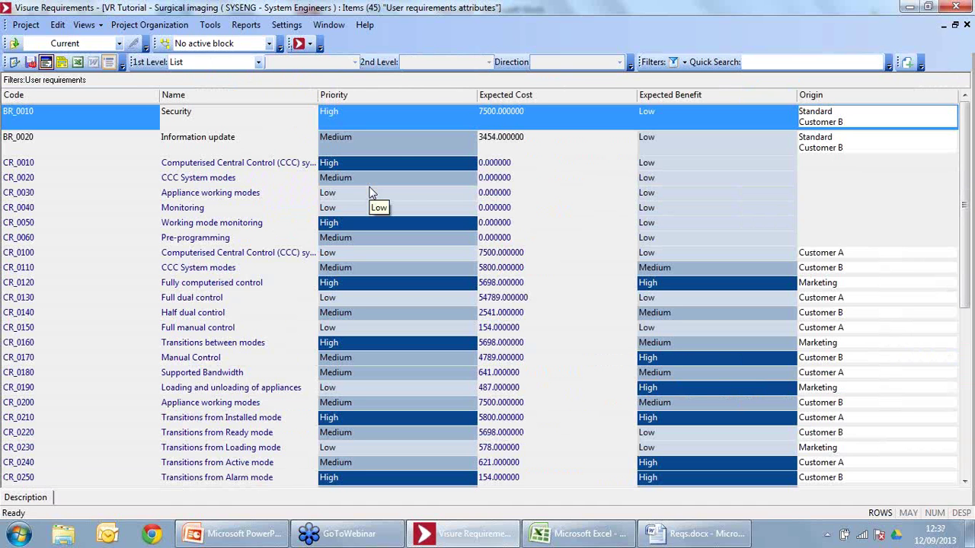
Step: Switch to the System requirements by priority and status view and collapse the Medium, High and Low groups
click(313, 45)
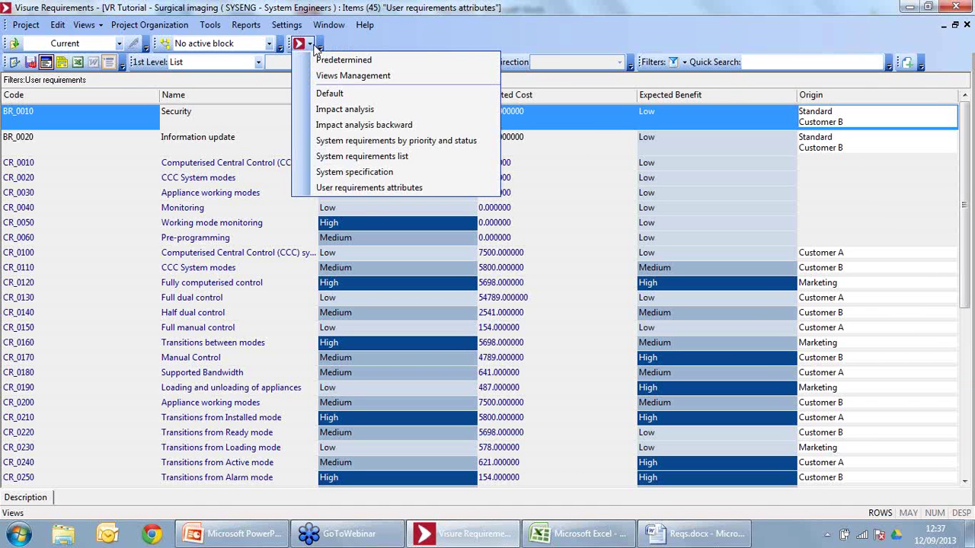
click(352, 142)
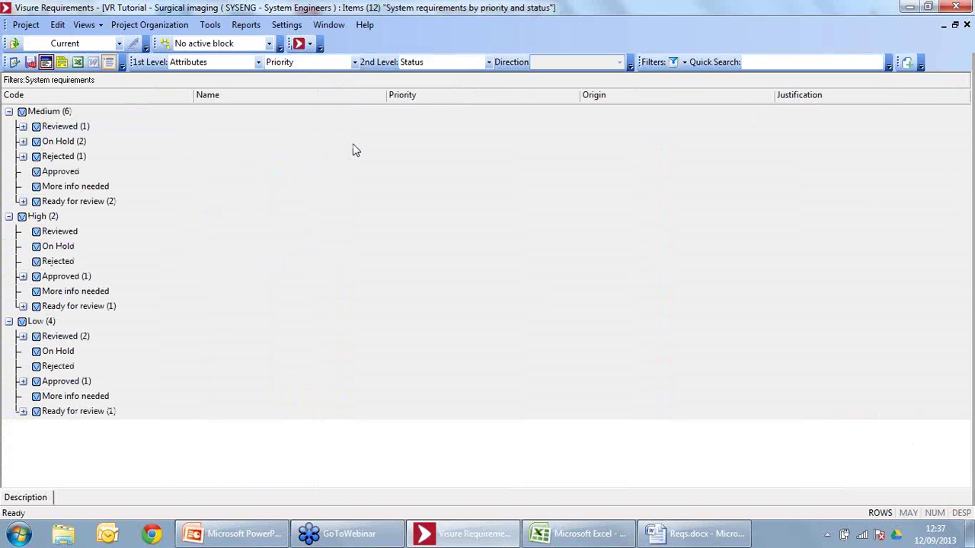
click(8, 111)
click(8, 126)
click(8, 142)
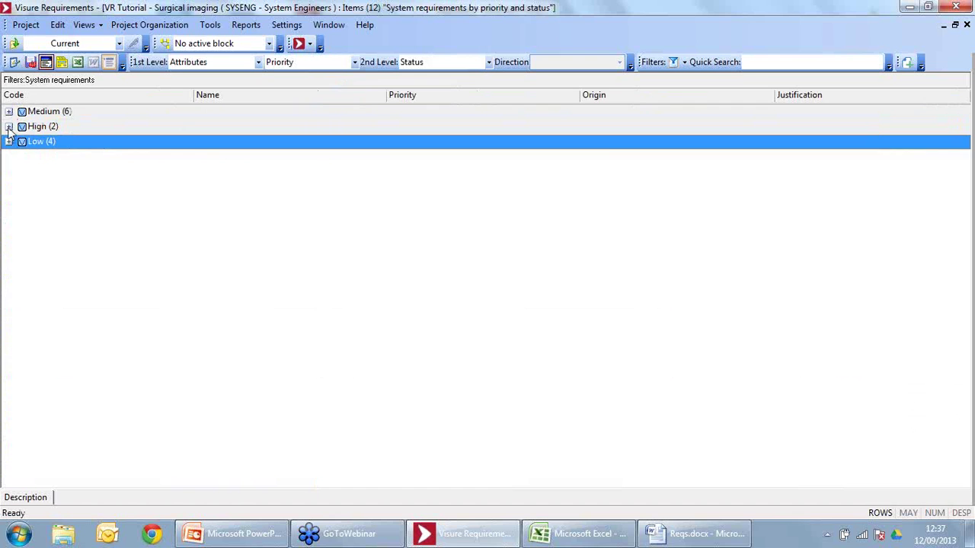
Step: Expand the High priority group to list its Approved and Ready for review requirements
click(8, 126)
click(23, 187)
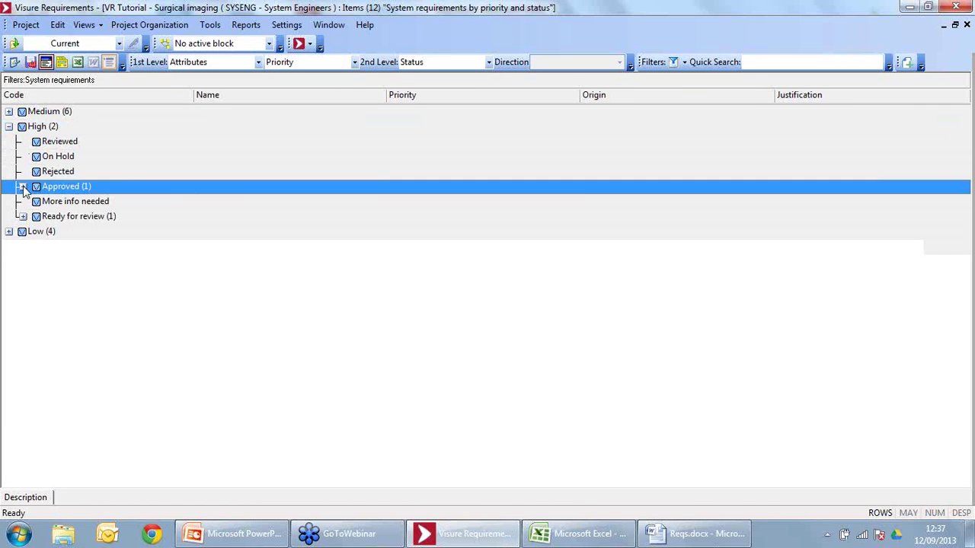
click(22, 231)
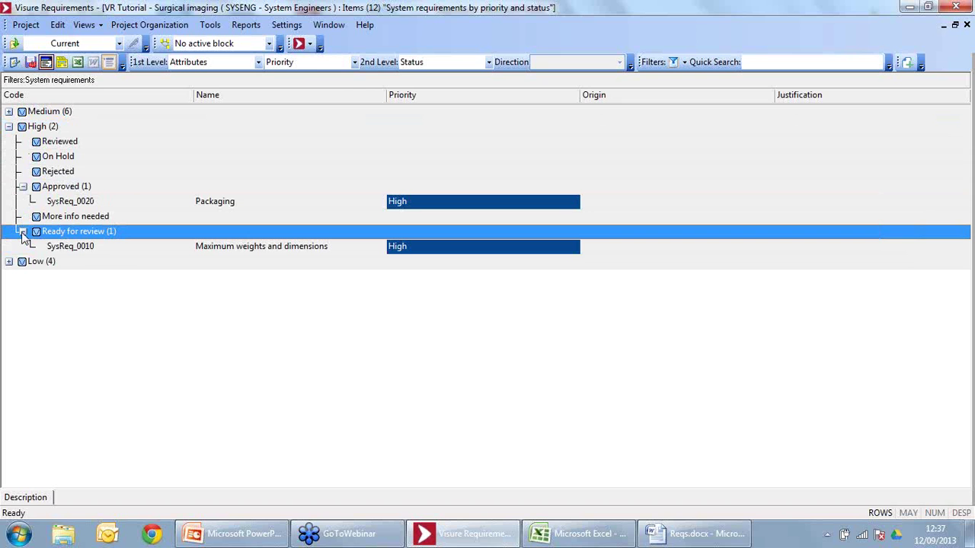
click(311, 45)
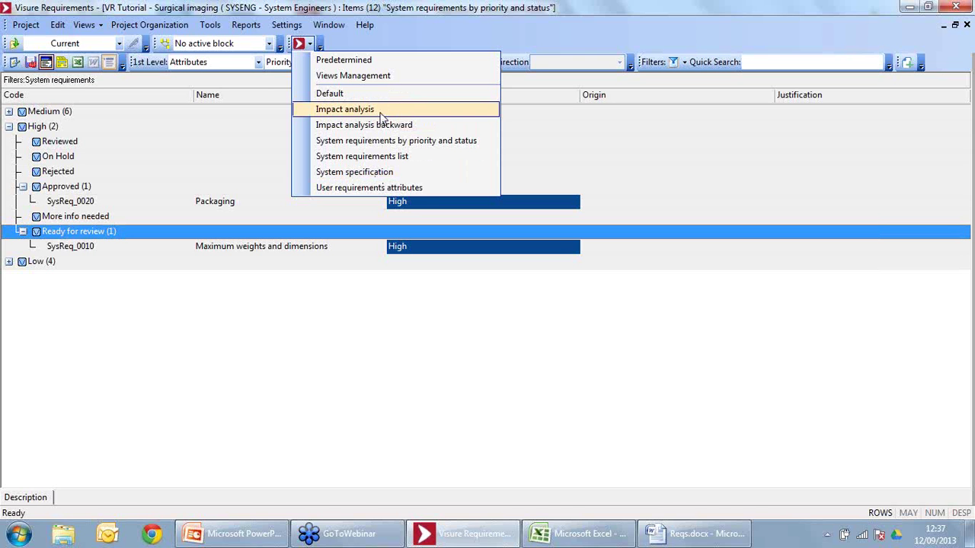
Step: Switch to the Impact analysis view and select the CR_0060 Pre-programming requirement
click(383, 112)
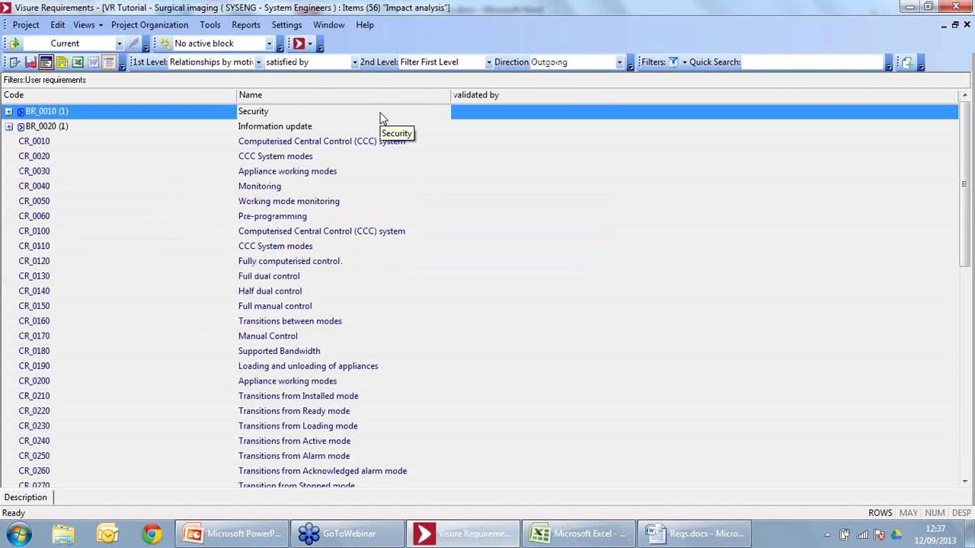
click(206, 222)
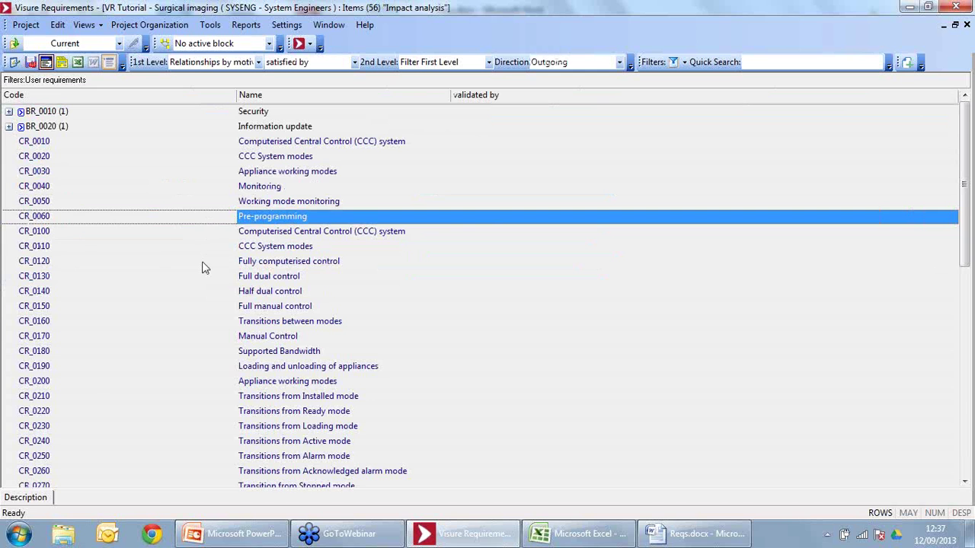
scroll(202, 267, down, 9)
scroll(202, 267, down, 1)
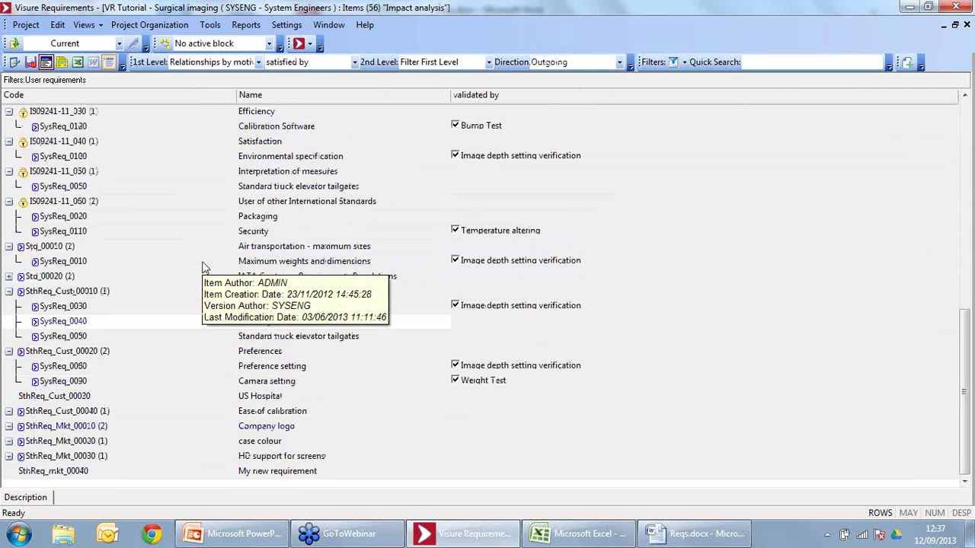
scroll(203, 267, up, 6)
scroll(203, 266, up, 5)
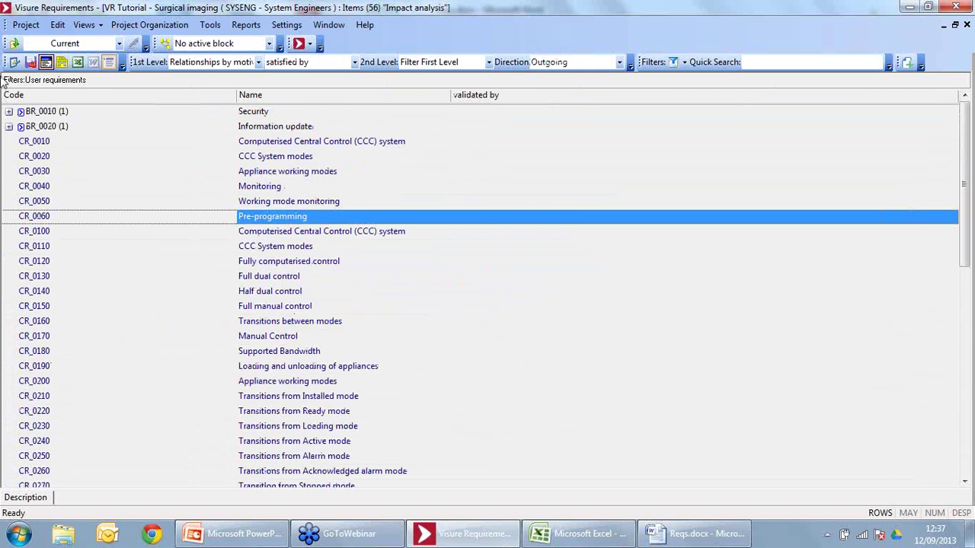
Step: Expand BR_0010 Security and BR_0020 Information update, then select requirements from the top through CR_0300
click(9, 112)
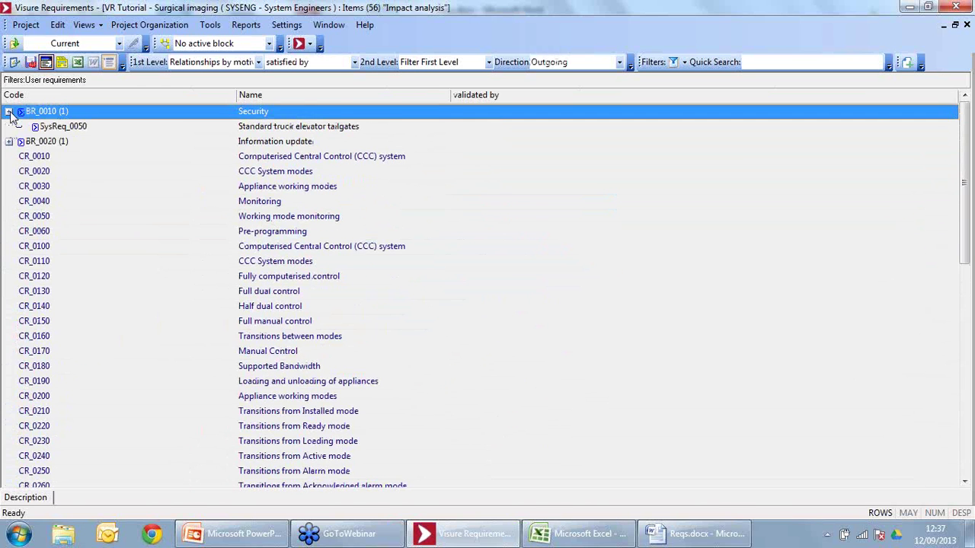
click(9, 143)
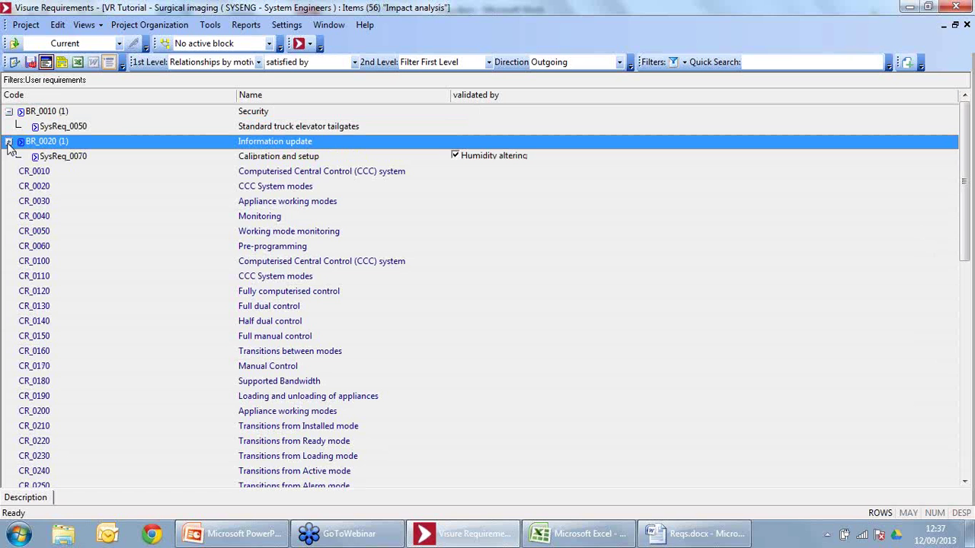
click(42, 173)
scroll(60, 263, down, 4)
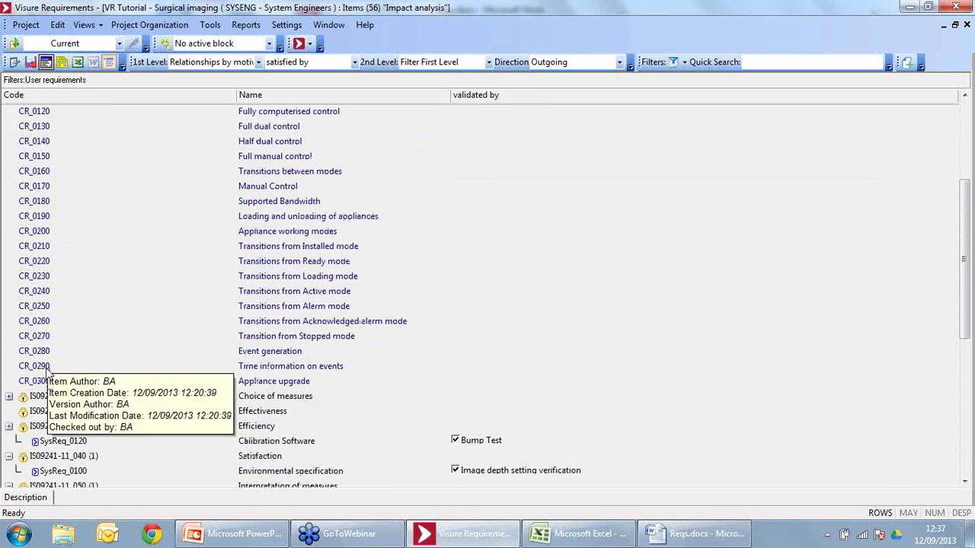
shift+click(44, 383)
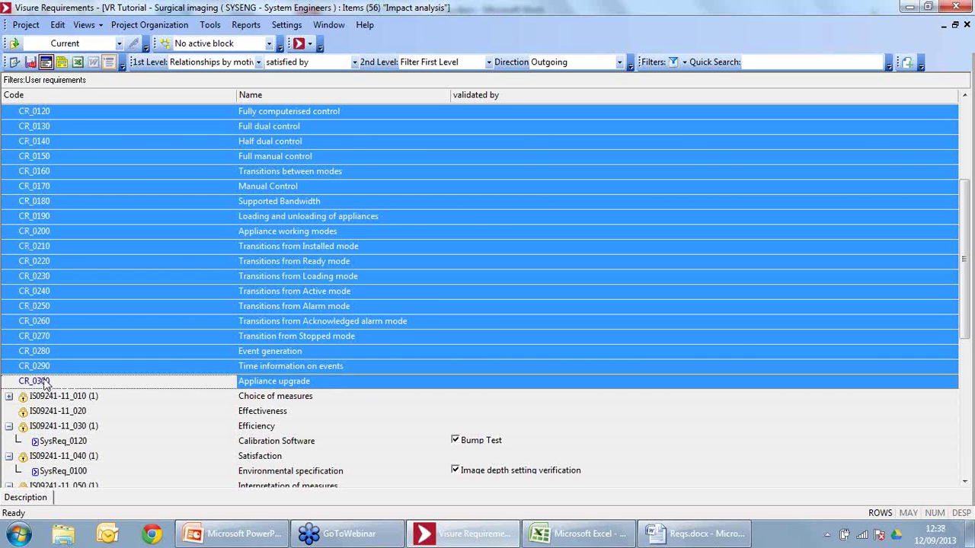
Step: Collapse the IS09241-11_030, SthReq_Cust_00020, SthReq_Cust_00010 and Std_00010 entries
click(9, 427)
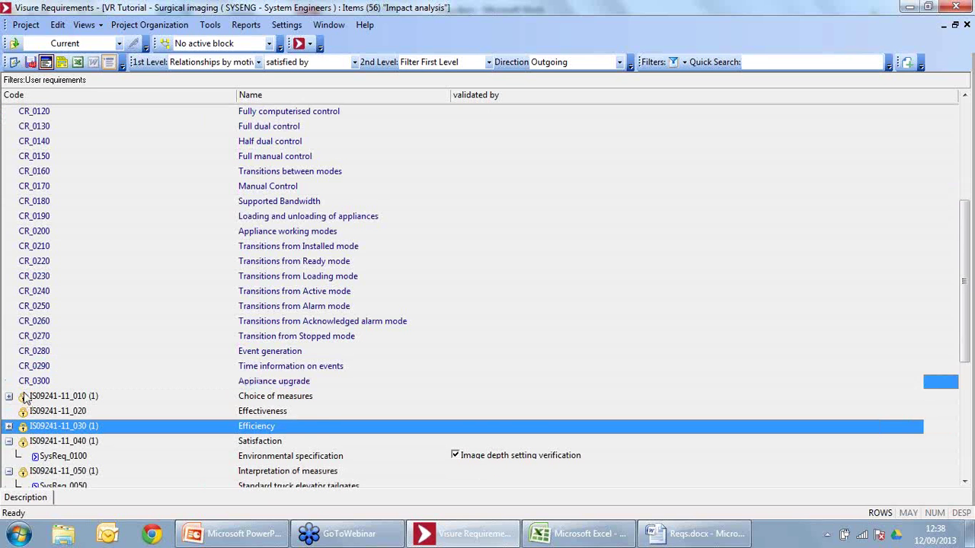
scroll(23, 396, down, 3)
scroll(25, 397, down, 3)
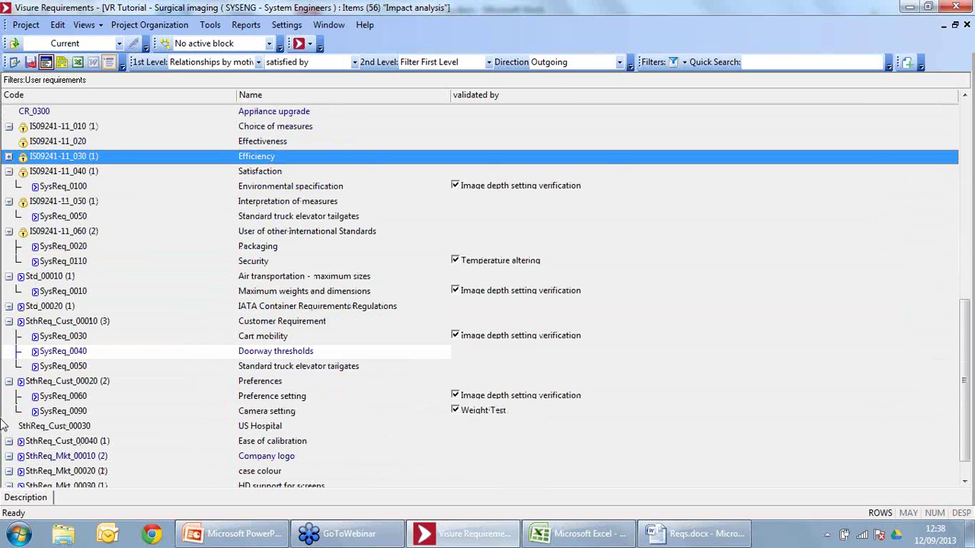
click(9, 381)
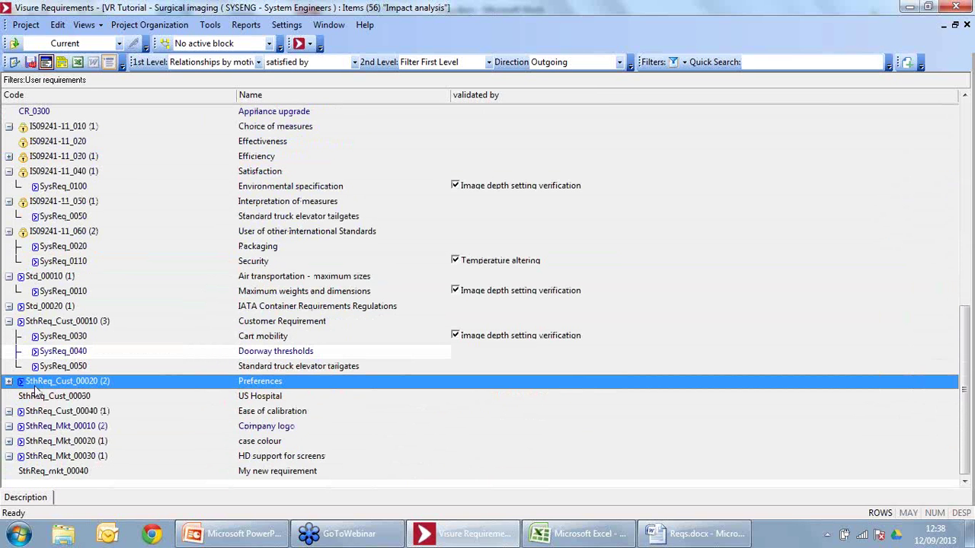
click(9, 321)
click(10, 321)
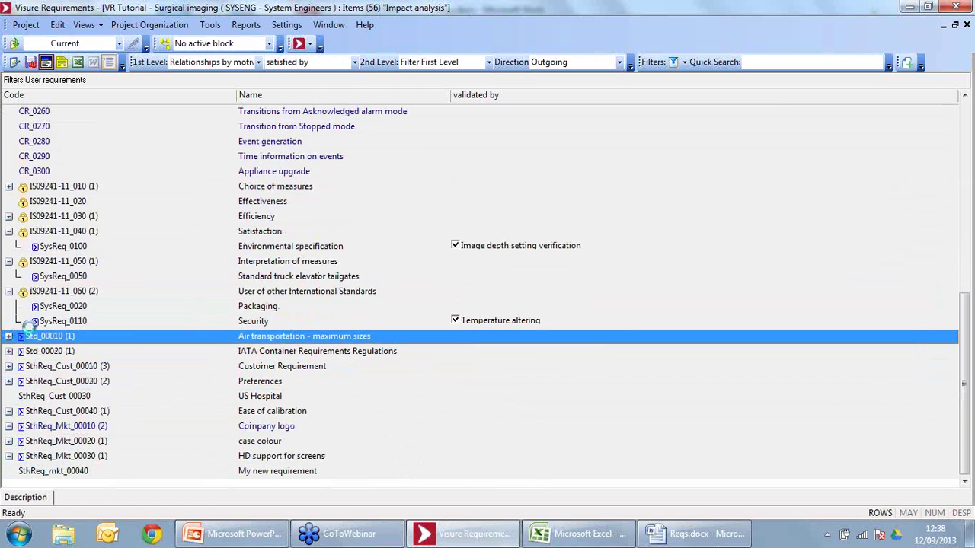
Step: Select SthReq_Cust_00030 US Hospital and My new requirement, then return to the System specification view
click(62, 402)
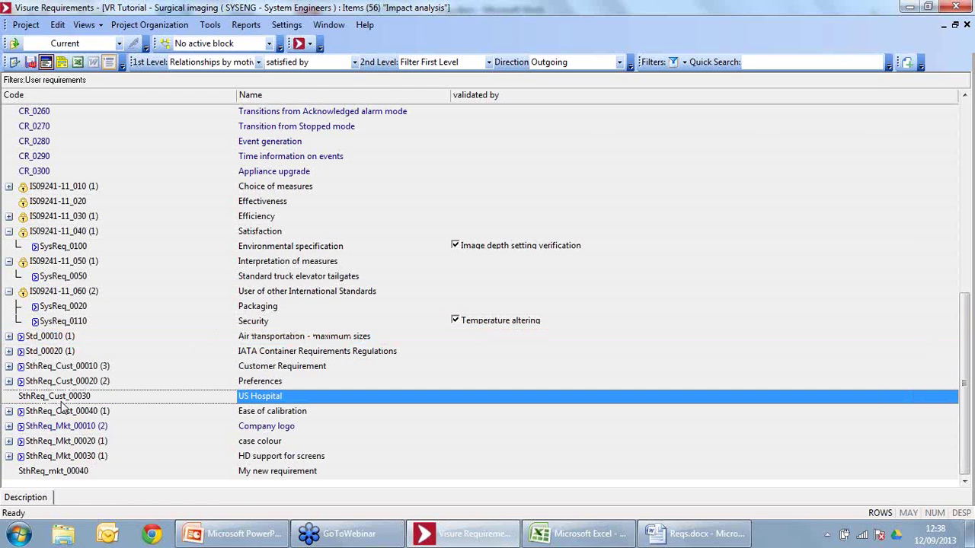
click(118, 476)
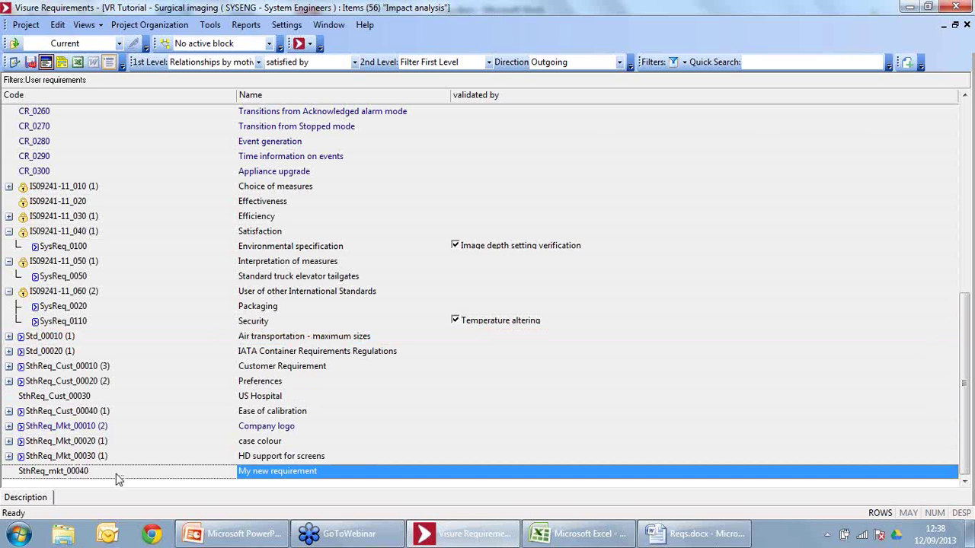
mouse_move(55, 476)
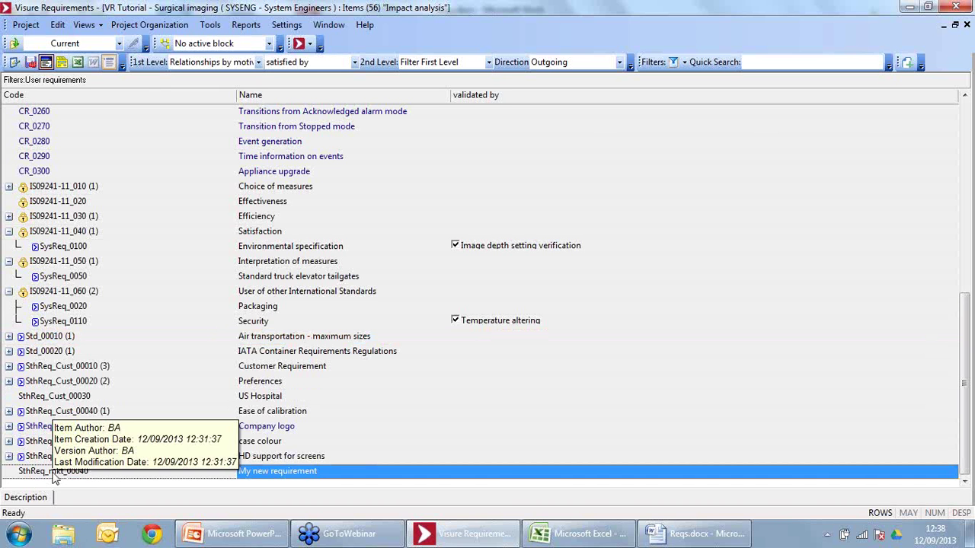
click(299, 44)
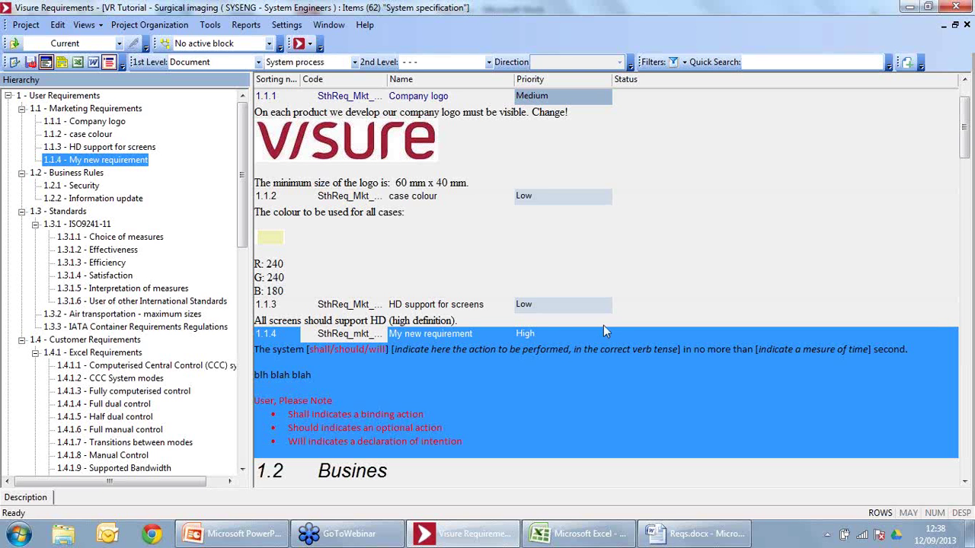
Step: Select 1.1.4 My new requirement and start a new item from the System Requirement template
click(460, 305)
click(458, 376)
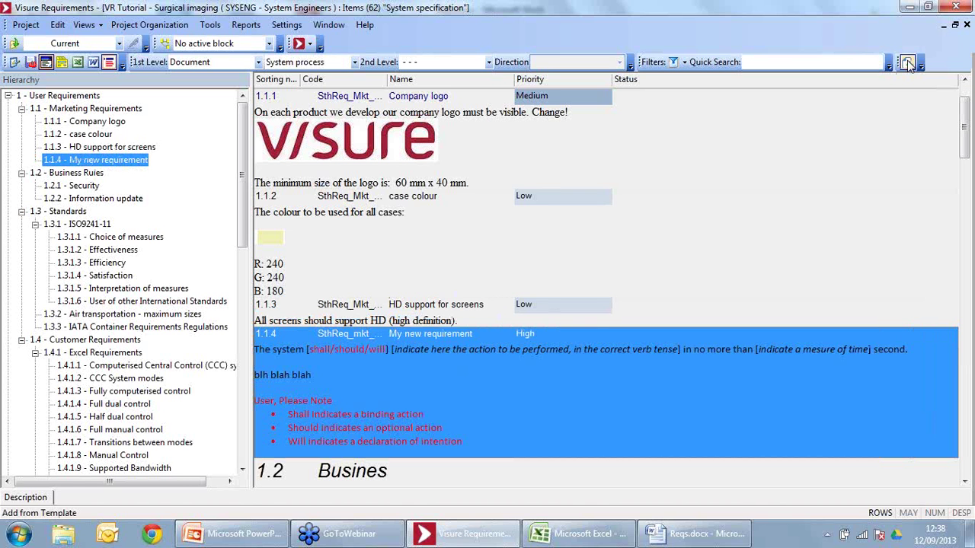
click(908, 63)
click(908, 64)
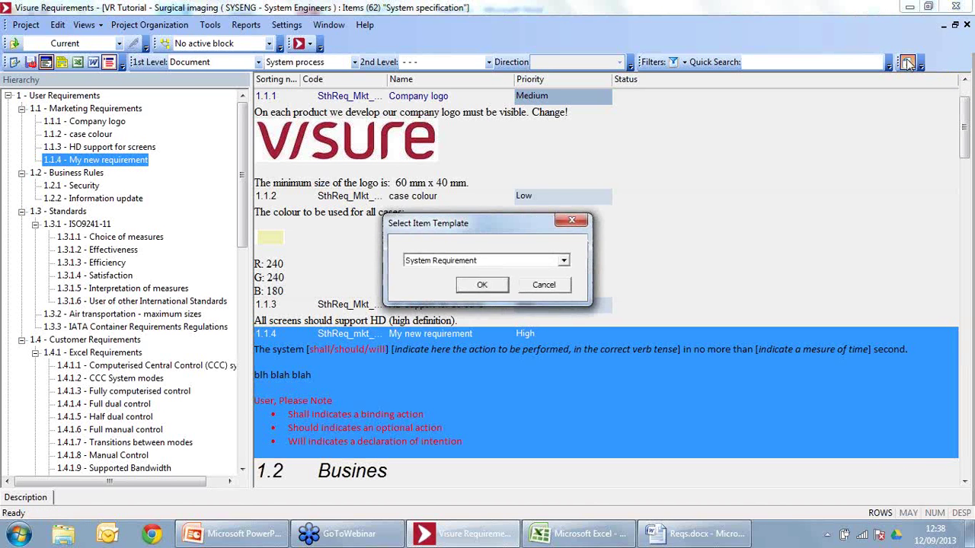
click(429, 262)
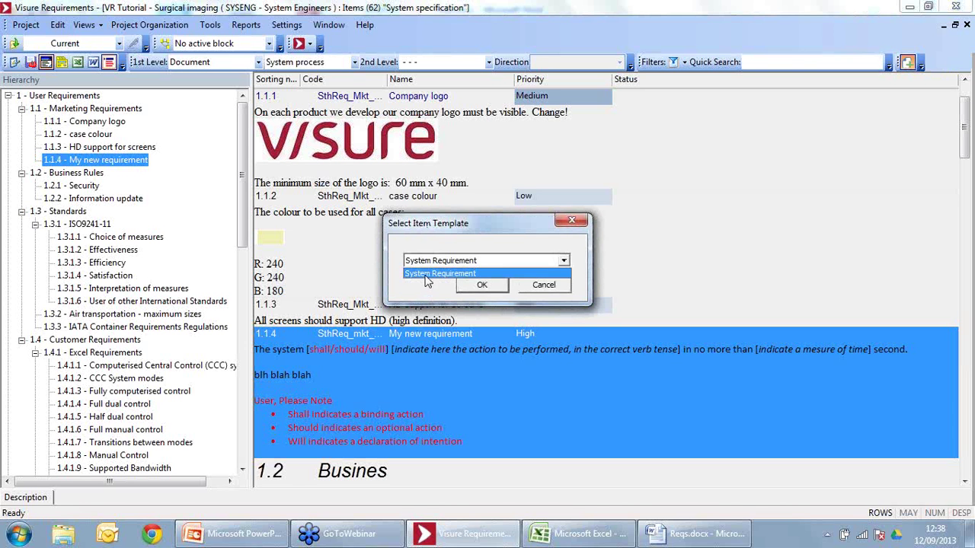
click(429, 274)
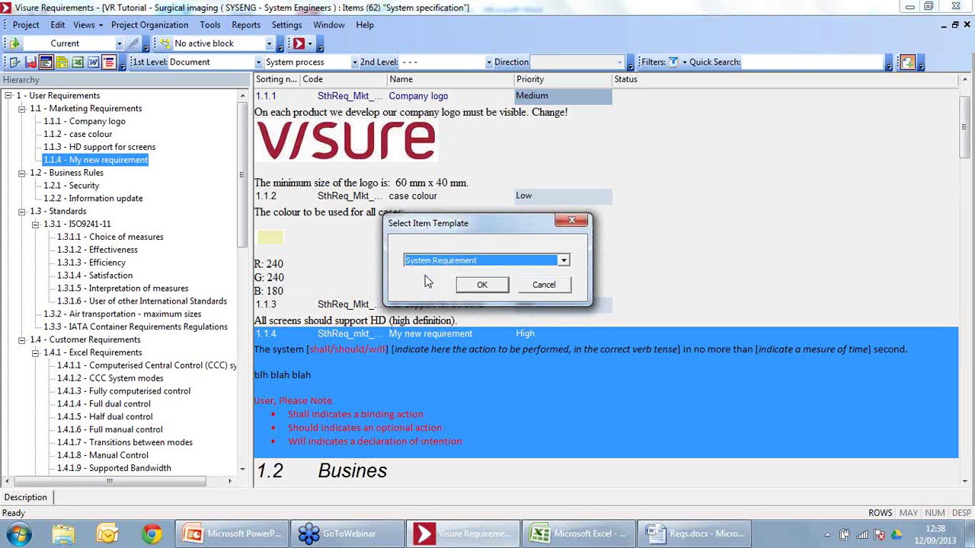
click(477, 285)
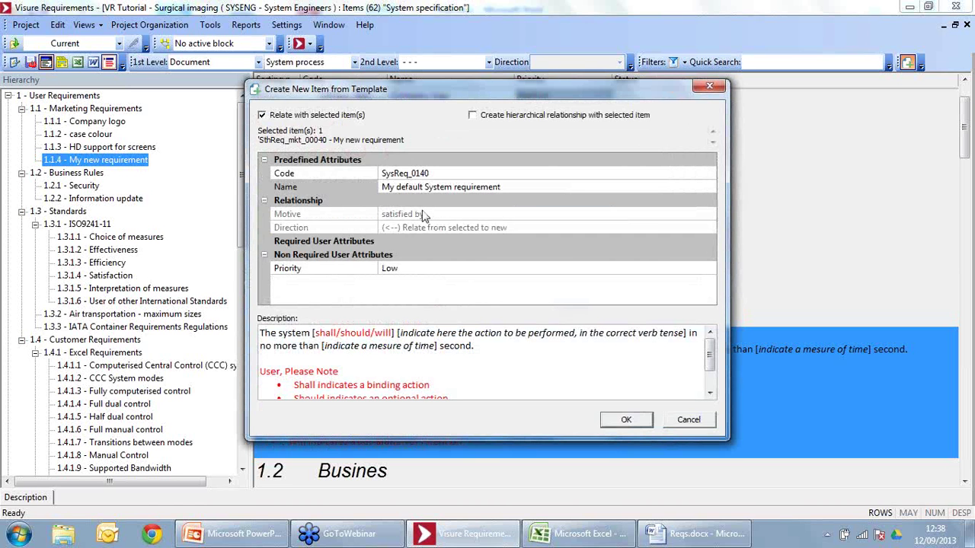
Step: Set the new item's Priority to High and confirm creating SysReq_0140 'My default System requirement'
click(435, 272)
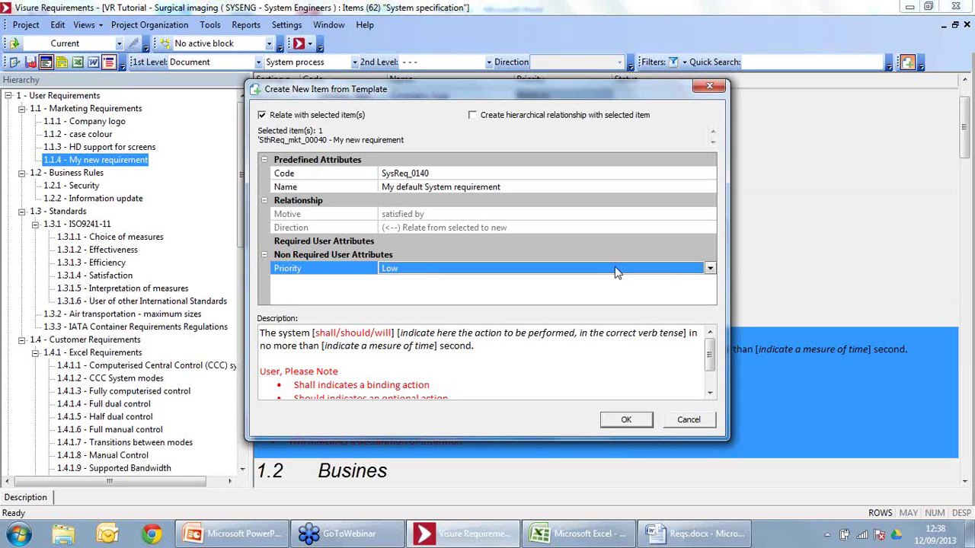
click(708, 270)
click(408, 301)
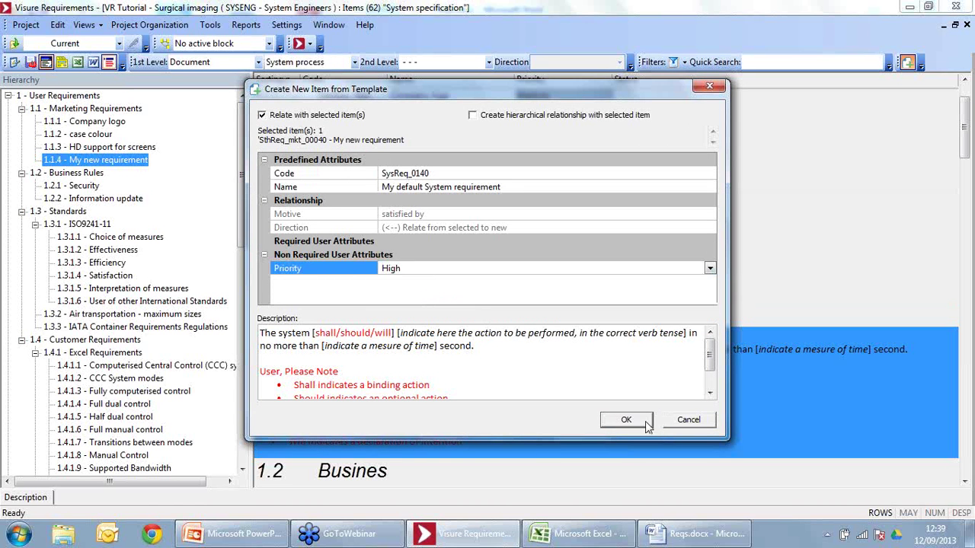
key(Return)
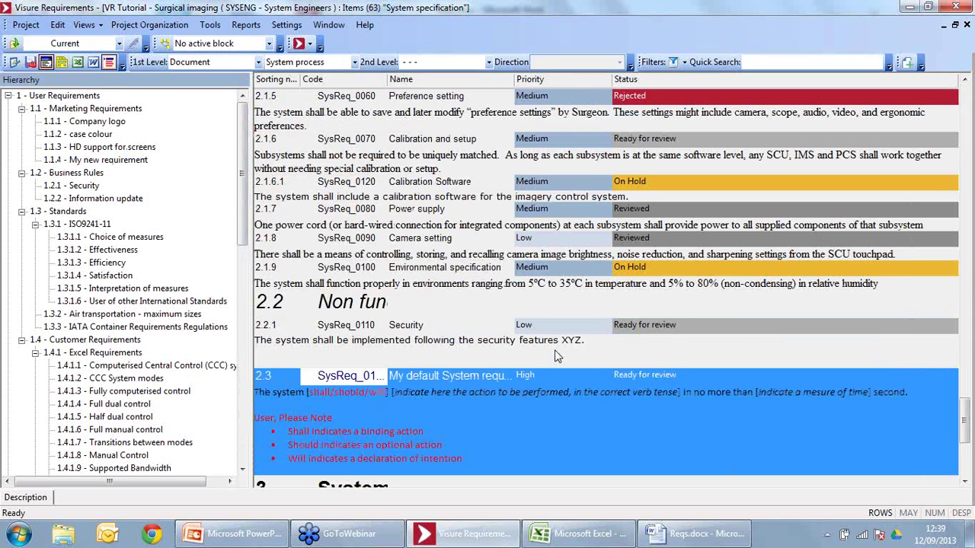
Step: Widen the Code column and, in the Impact analysis view, show SthReq_mkt_00040 linking to SysReq_0140
drag(388, 80, 432, 89)
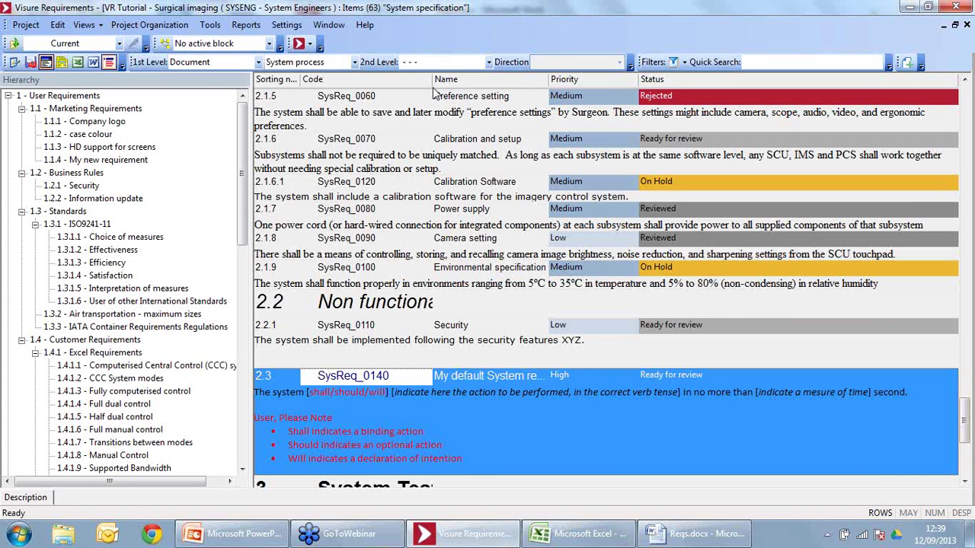
click(309, 44)
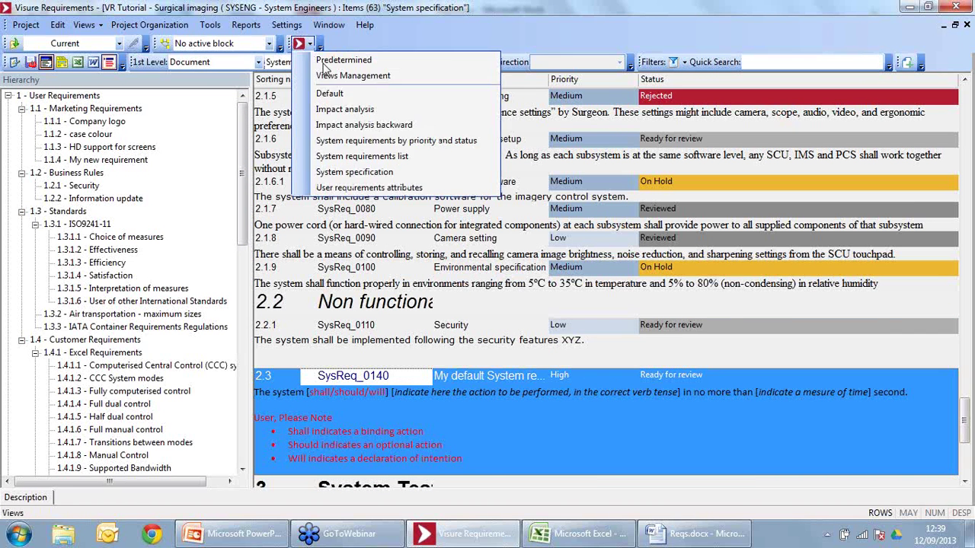
click(346, 108)
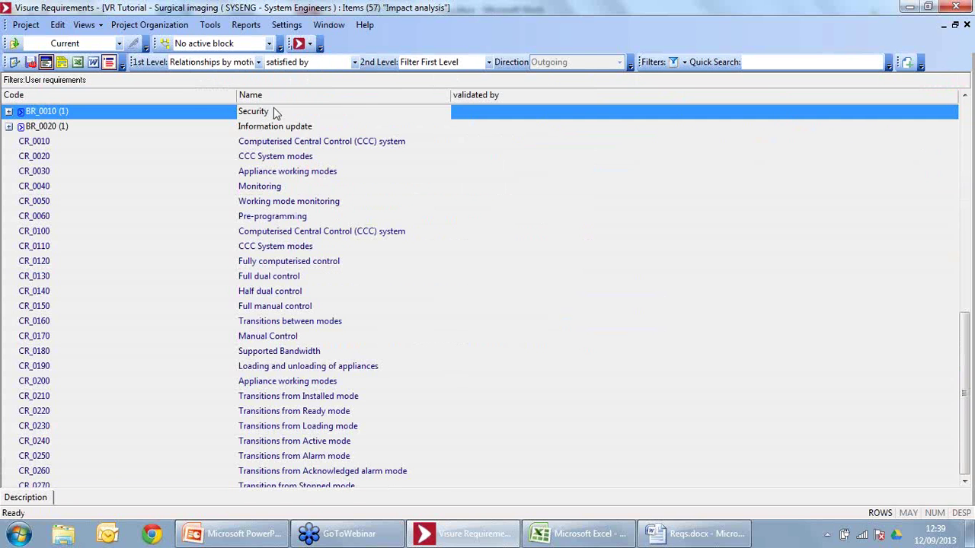
click(9, 455)
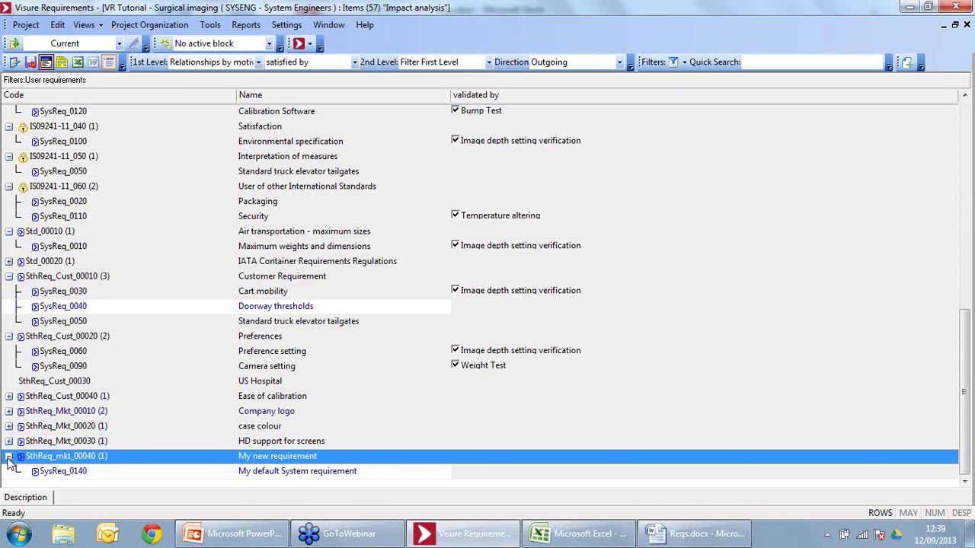
click(9, 471)
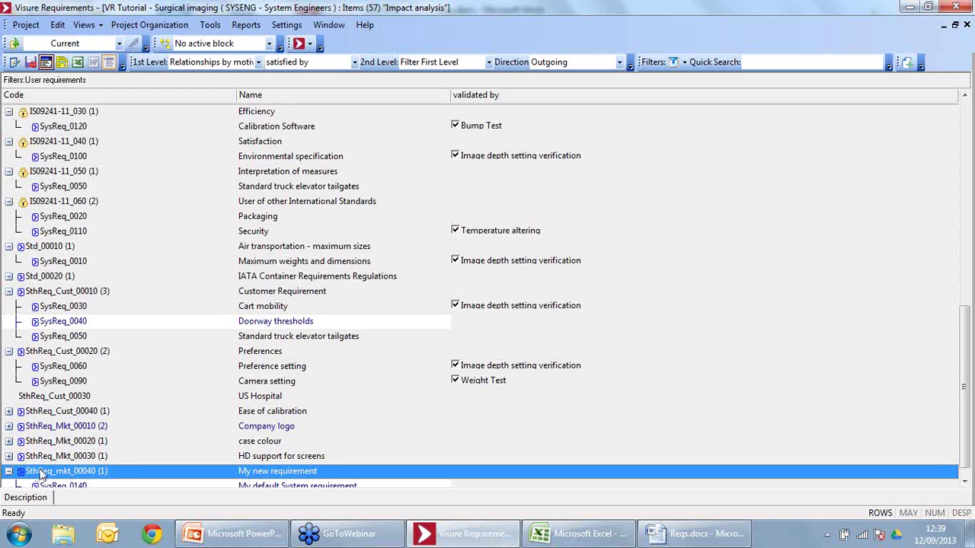
click(343, 472)
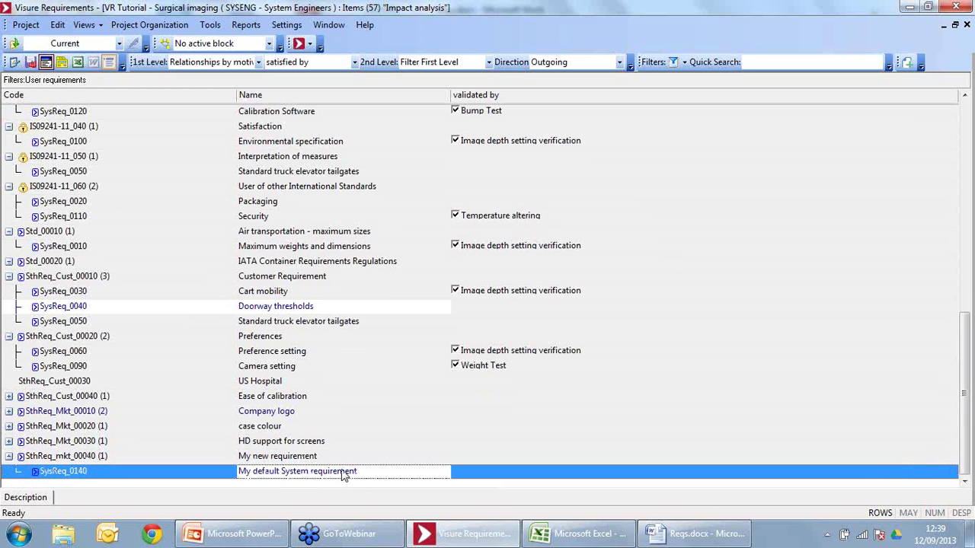
Step: In the Impact analysis backward view, expand SysReq_0140 to trace it back to My new requirement
click(310, 46)
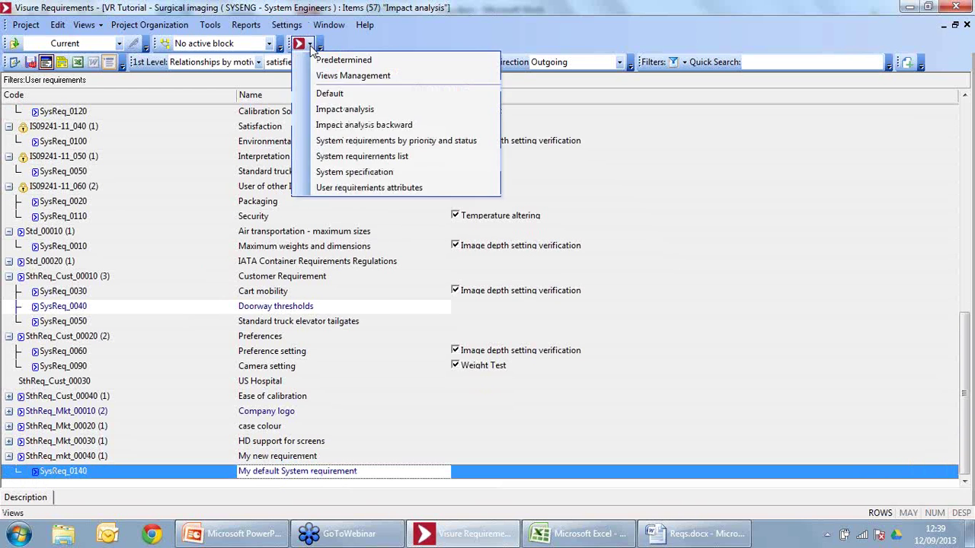
click(396, 126)
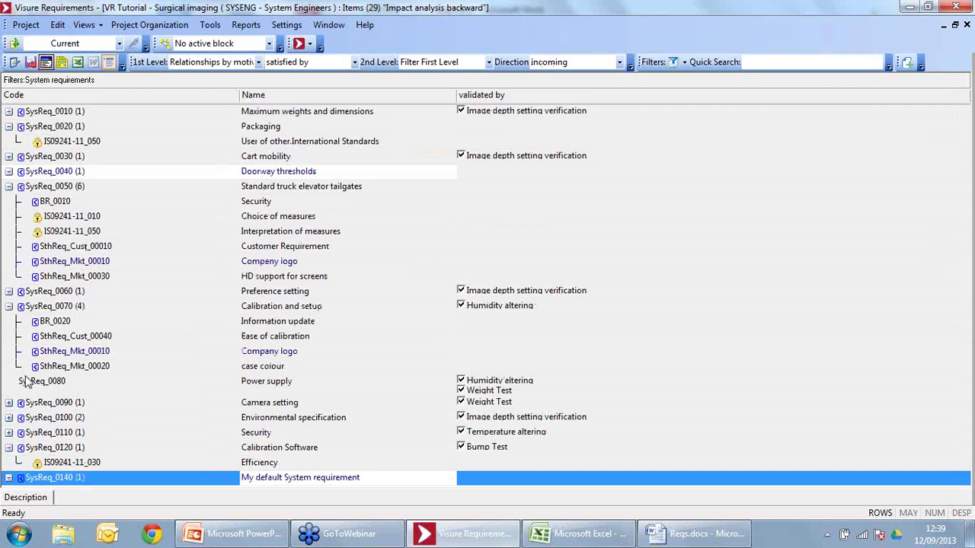
click(9, 478)
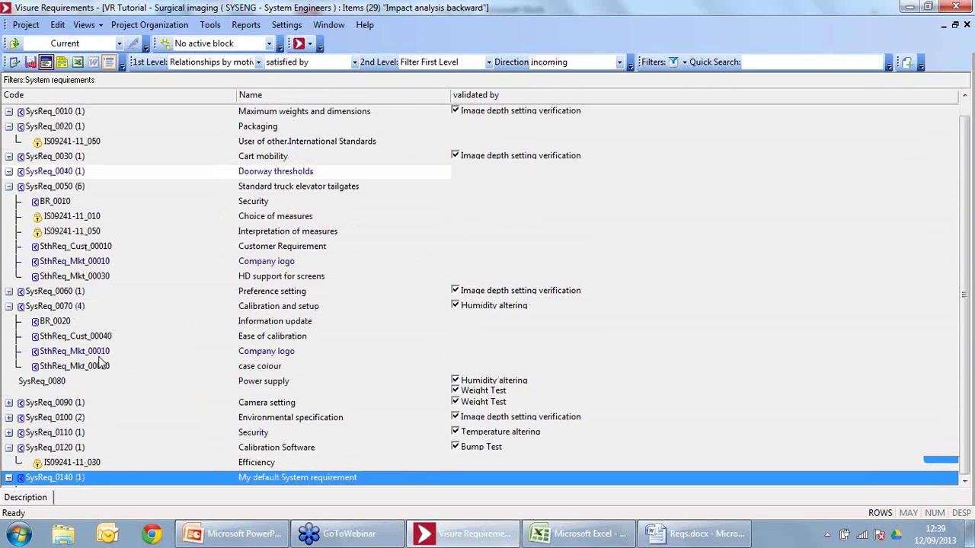
click(88, 484)
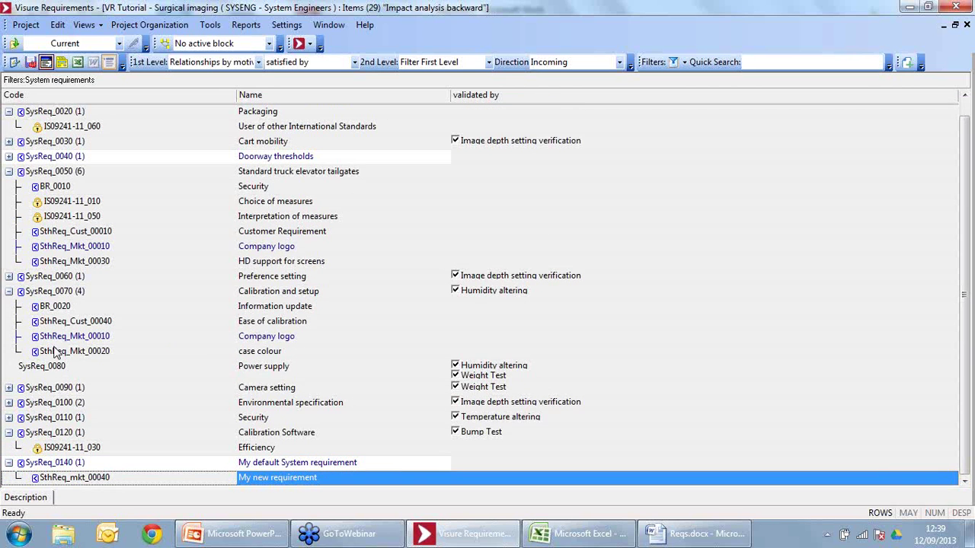
click(27, 27)
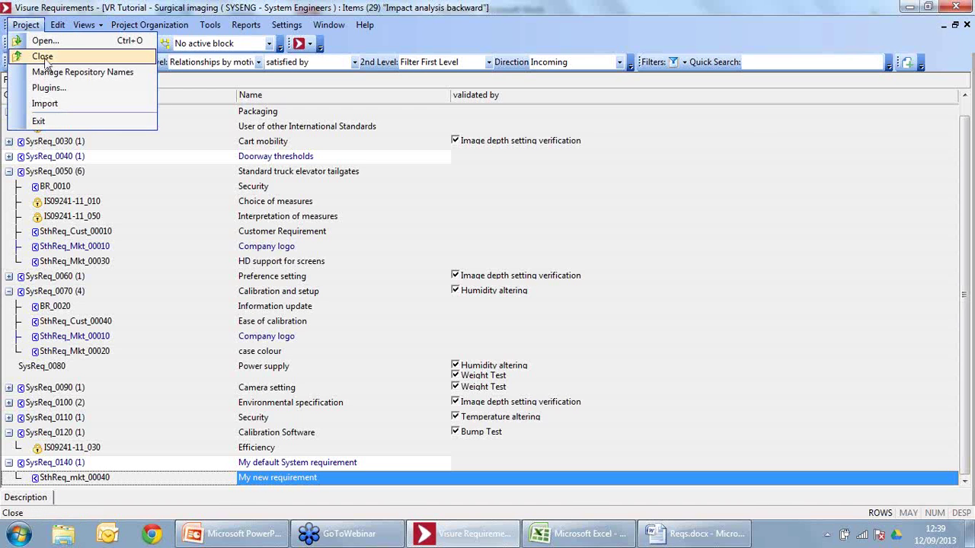
Step: Close the project and log in to VR Tutorial with the business analyst user name and password
click(40, 54)
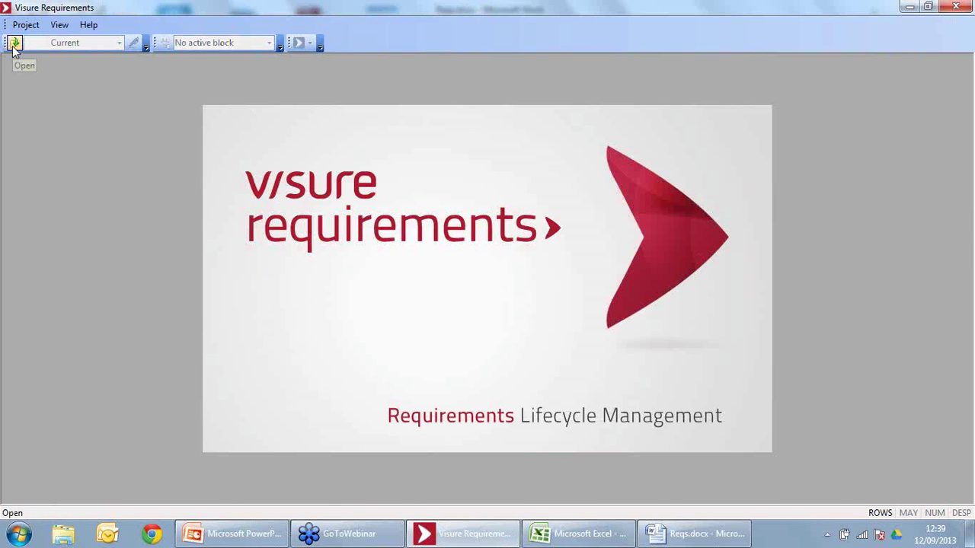
click(14, 44)
click(402, 242)
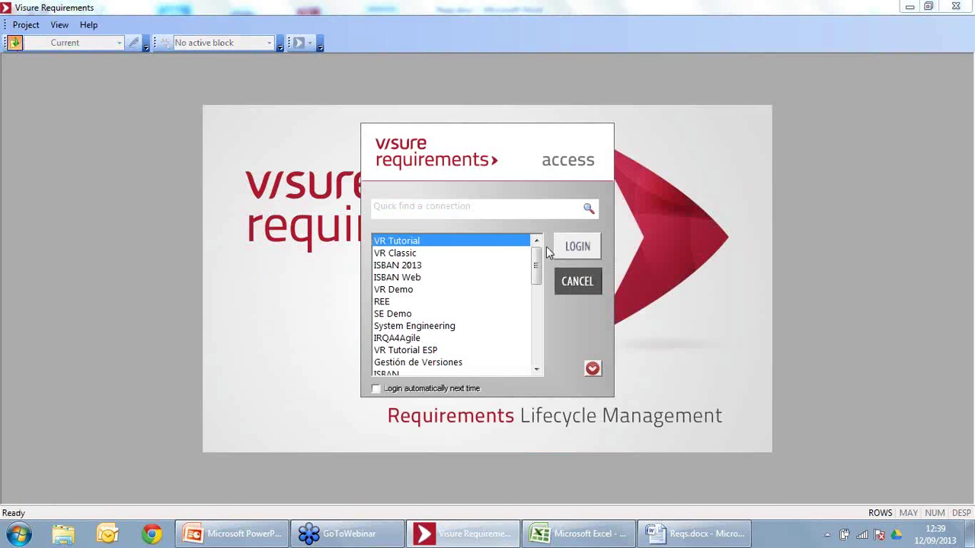
click(577, 246)
double_click(479, 219)
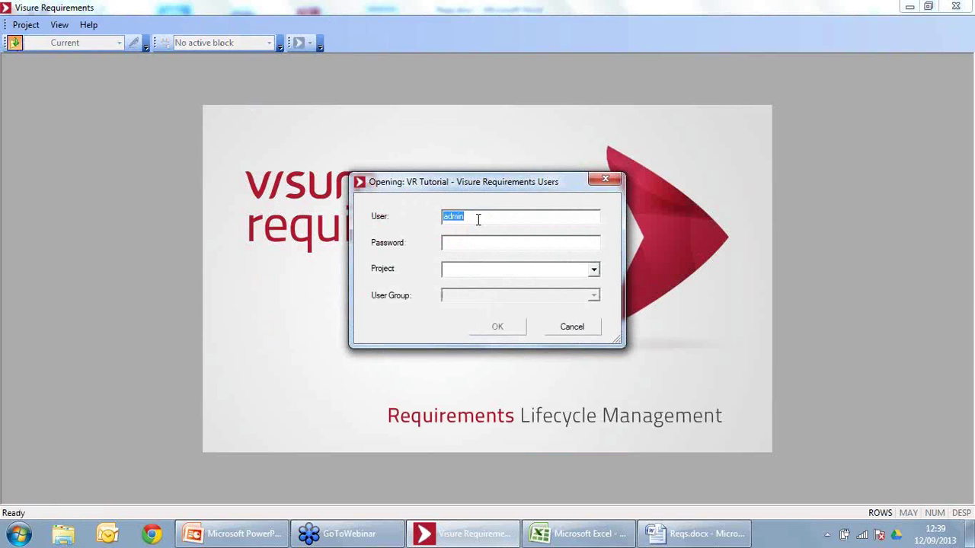
text(ba)
key(Tab)
text(ba)
key(Tab)
Step: Open the Surgical imaging project as the Business Analysts group
click(594, 271)
click(515, 281)
click(508, 295)
click(496, 308)
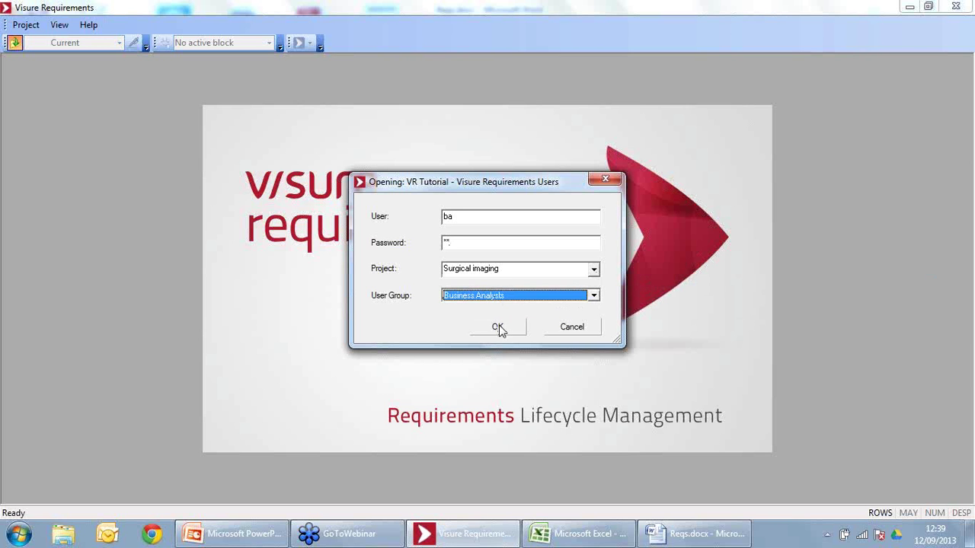
click(499, 328)
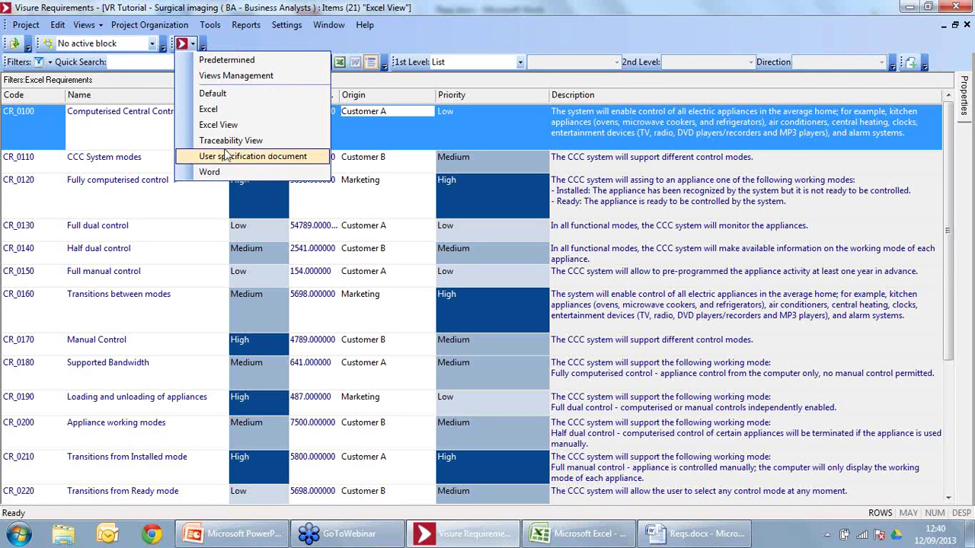
Step: Switch to the Traceability View and expand Std_00010, ISO9241-11_060, SthReq_Cust_00010 and Std_00020
click(224, 140)
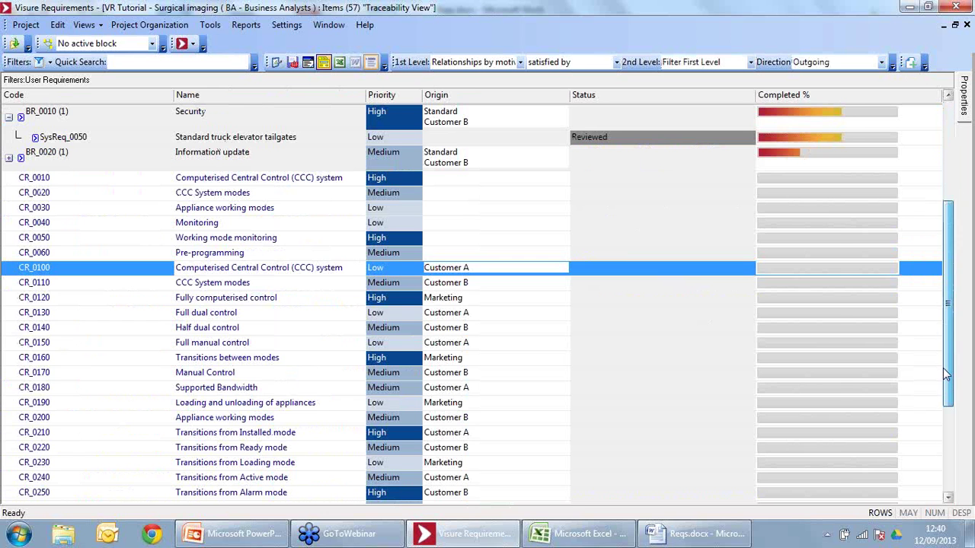
click(947, 455)
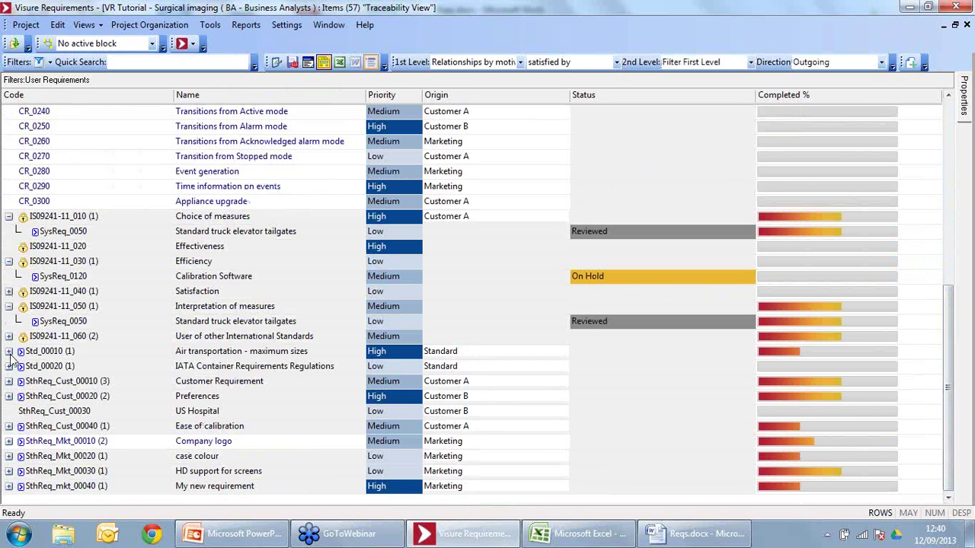
click(9, 351)
click(9, 336)
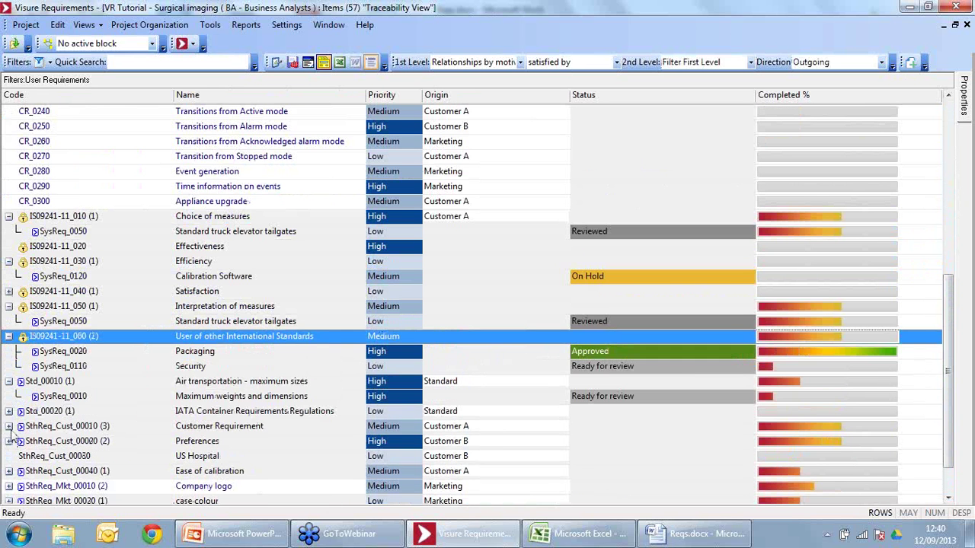
click(9, 426)
click(9, 411)
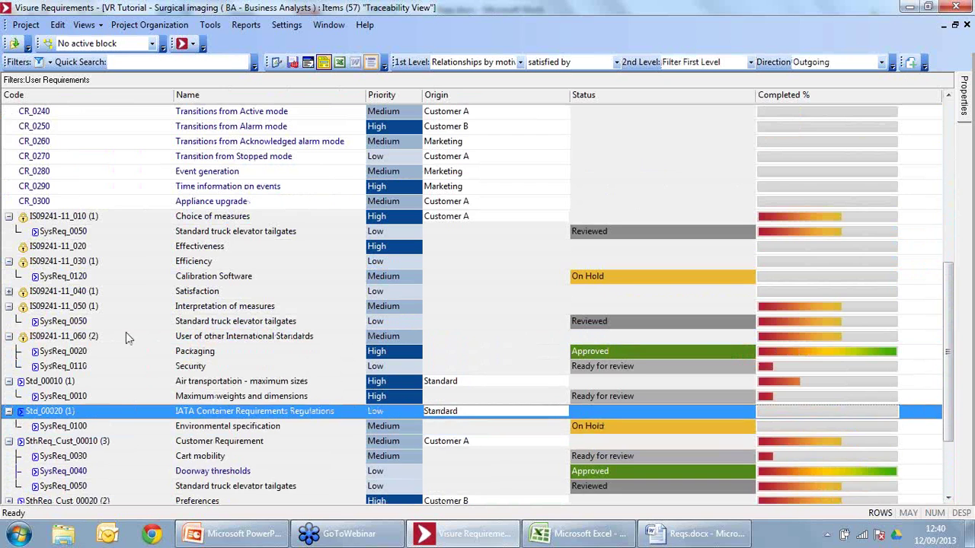
scroll(336, 231, down, 3)
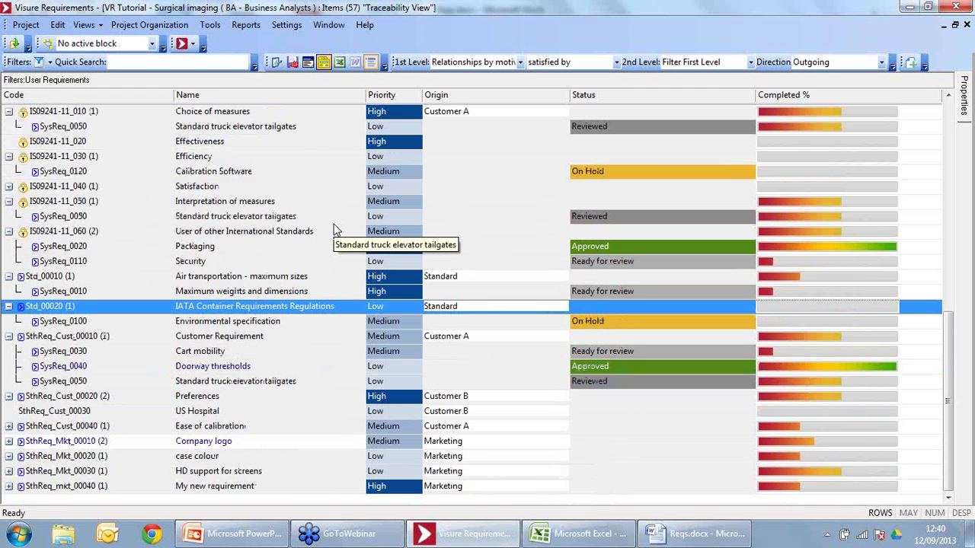
Step: Review the traceability rows Packaging, Security, Customer Requirement, Cart mobility and Preferences
click(275, 248)
click(271, 262)
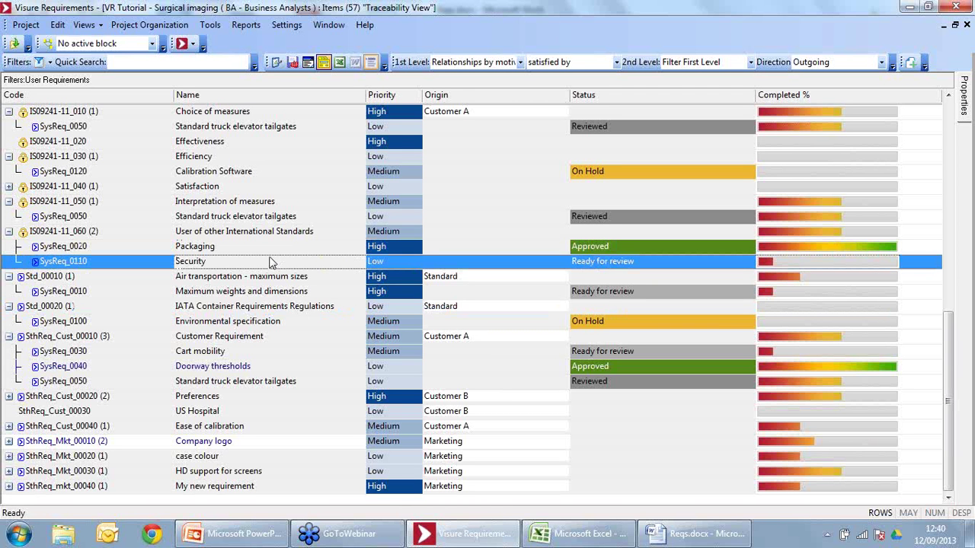
click(88, 340)
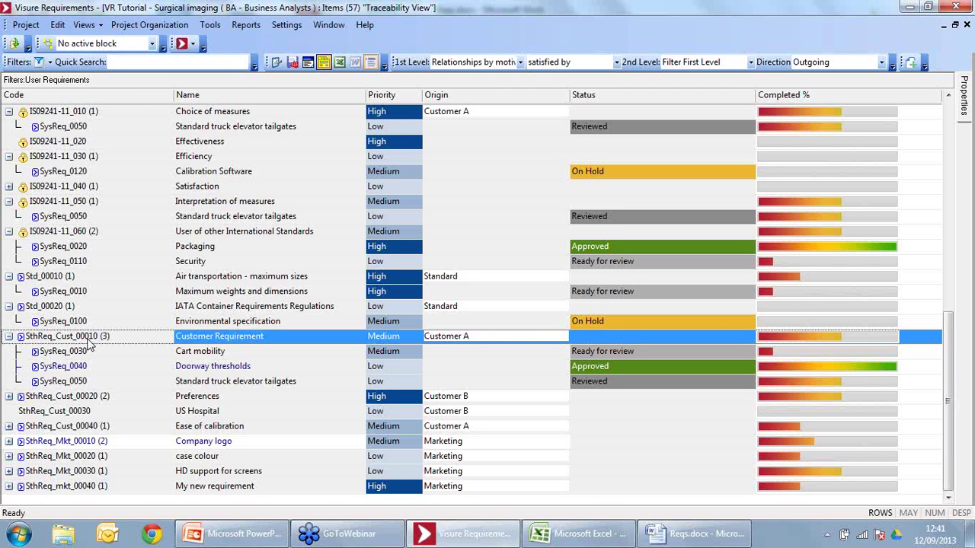
click(140, 354)
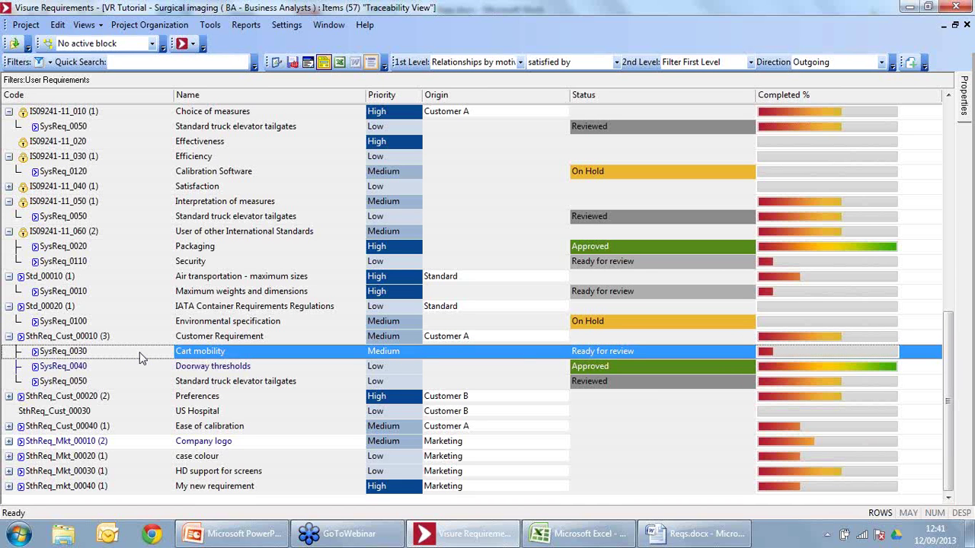
click(765, 396)
click(784, 353)
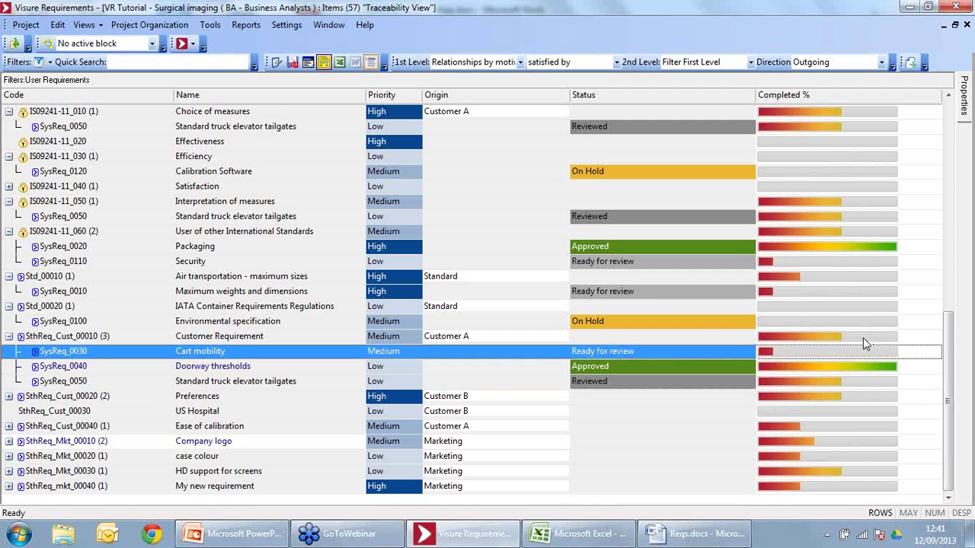
click(862, 337)
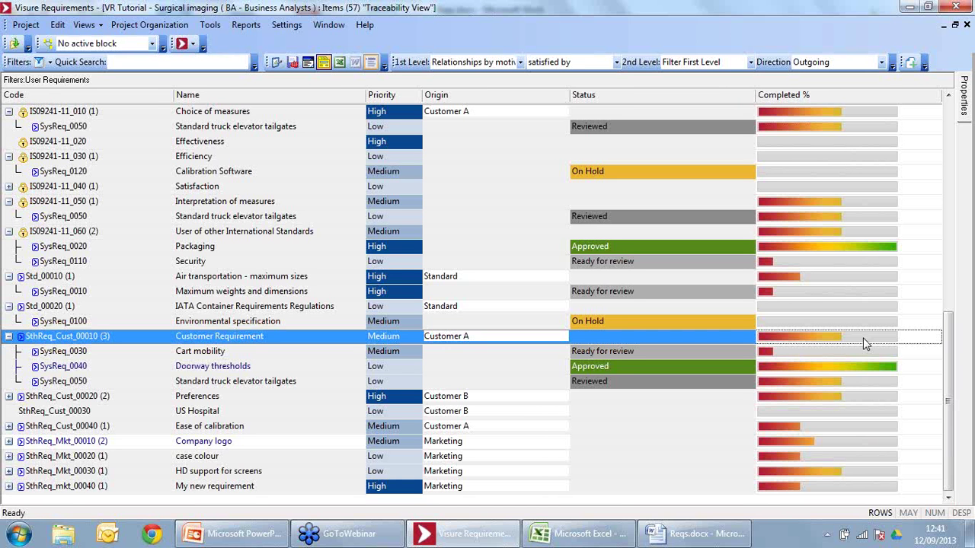
Step: Close the project and log in to VR Tutorial with the system engineer user name and password
click(26, 24)
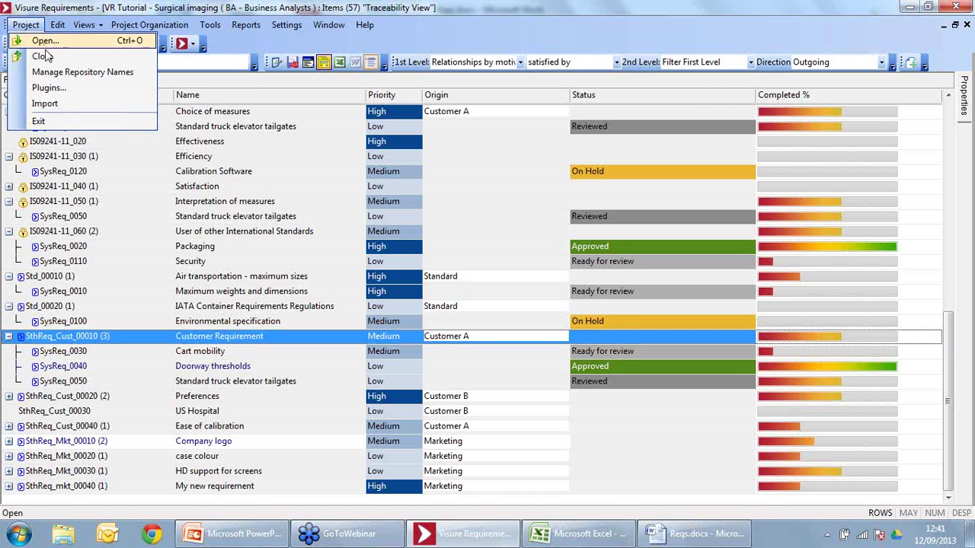
click(42, 56)
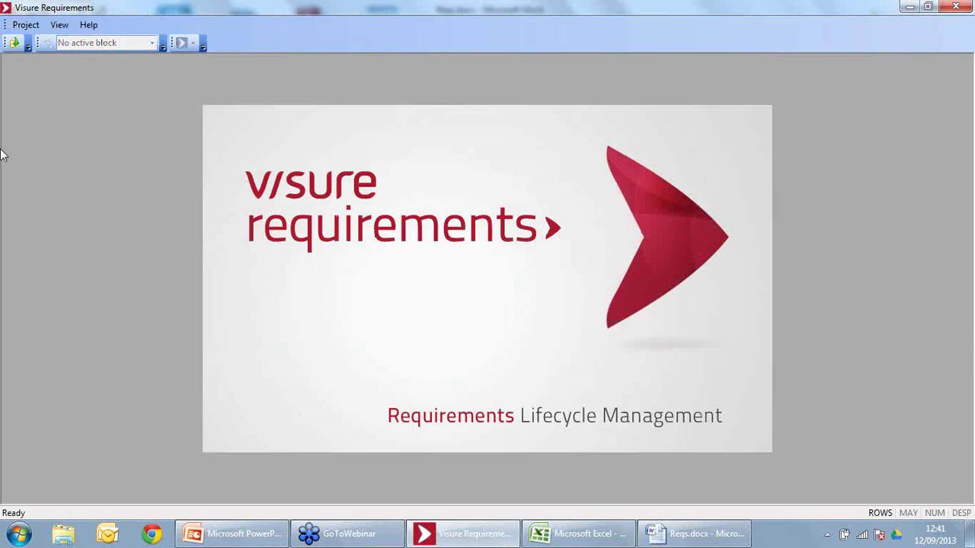
click(14, 43)
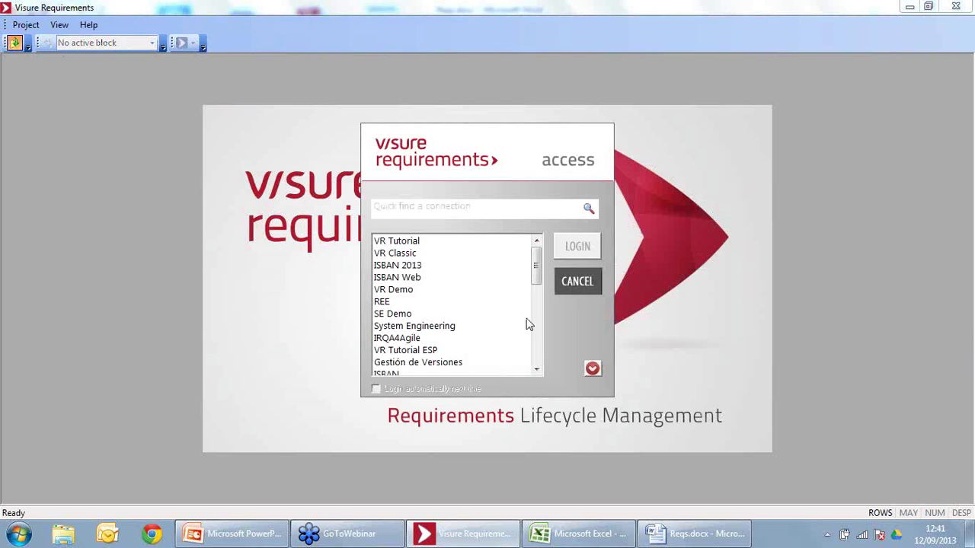
click(488, 242)
click(570, 246)
double_click(528, 218)
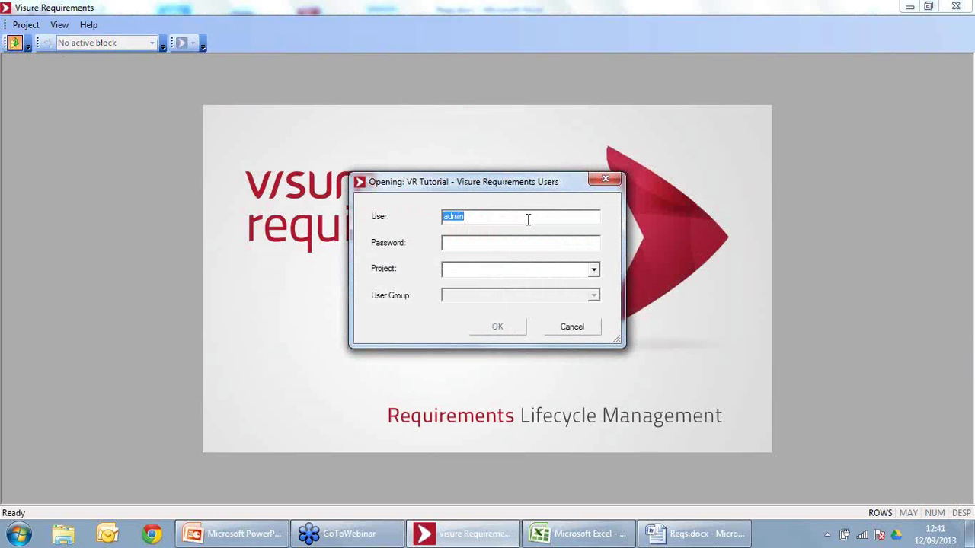
text(syseng)
click(511, 243)
text(syseng)
Step: Open the Surgical imaging project as the System Engineers group
click(595, 271)
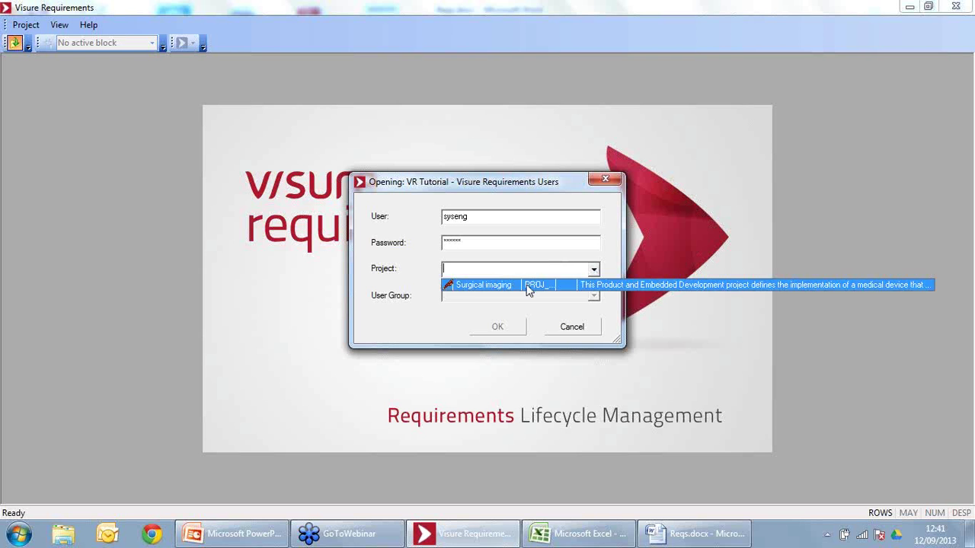
click(522, 282)
click(514, 297)
click(494, 310)
click(497, 327)
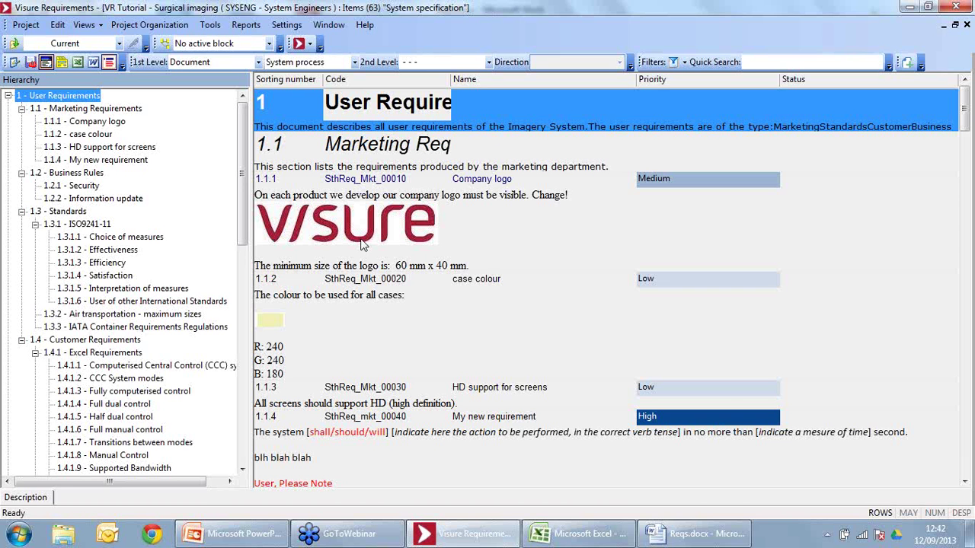
Step: Open the System process block diagram and show the 'satisfied by' relationship matrix for user and system requirements
click(164, 43)
click(332, 228)
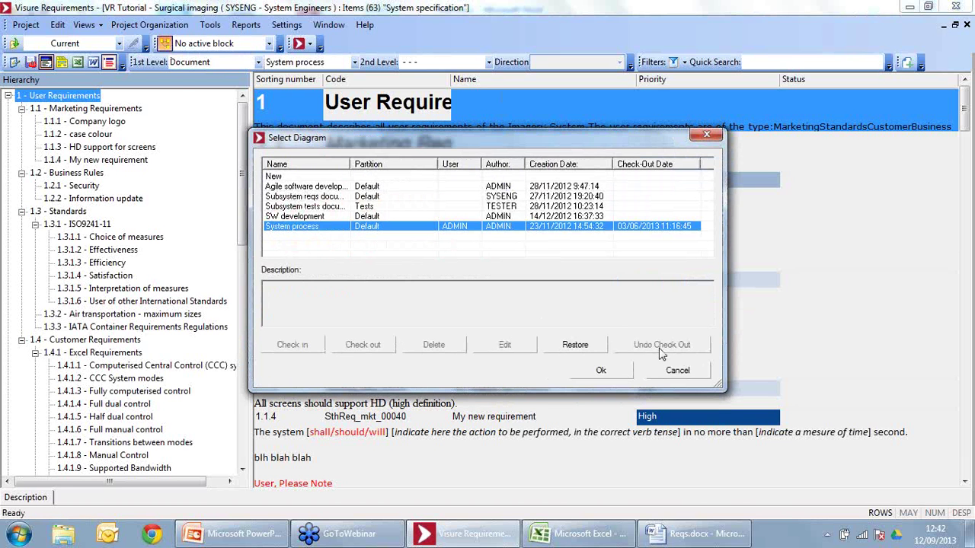
click(619, 371)
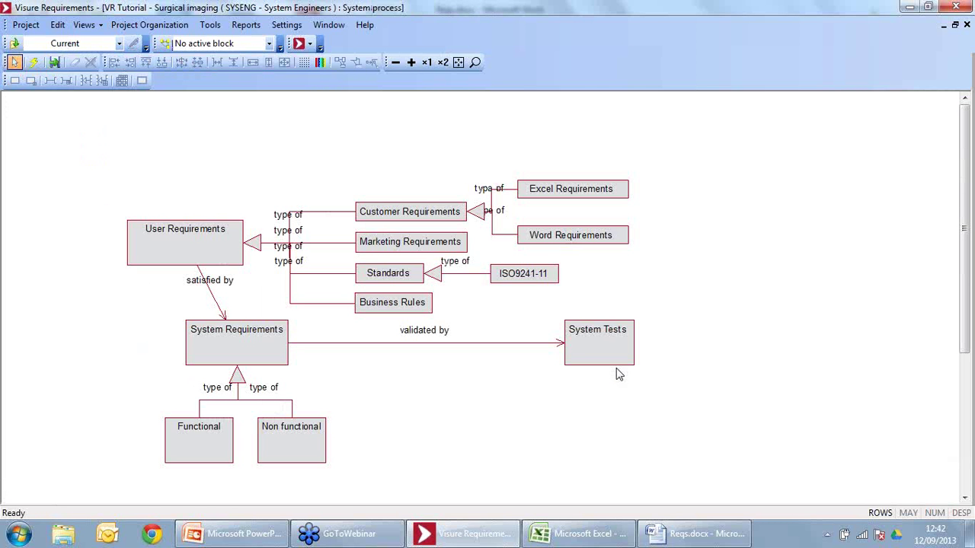
click(233, 341)
click(223, 284)
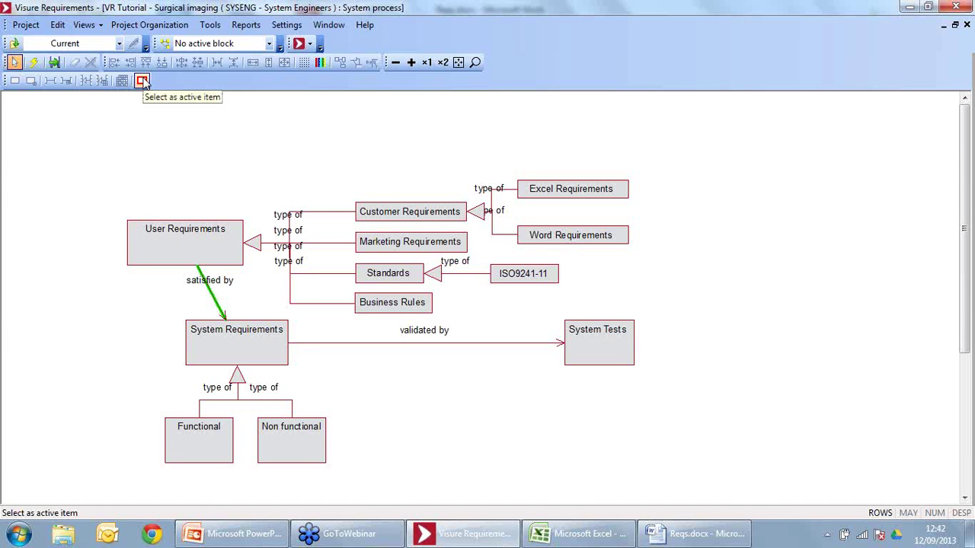
click(143, 80)
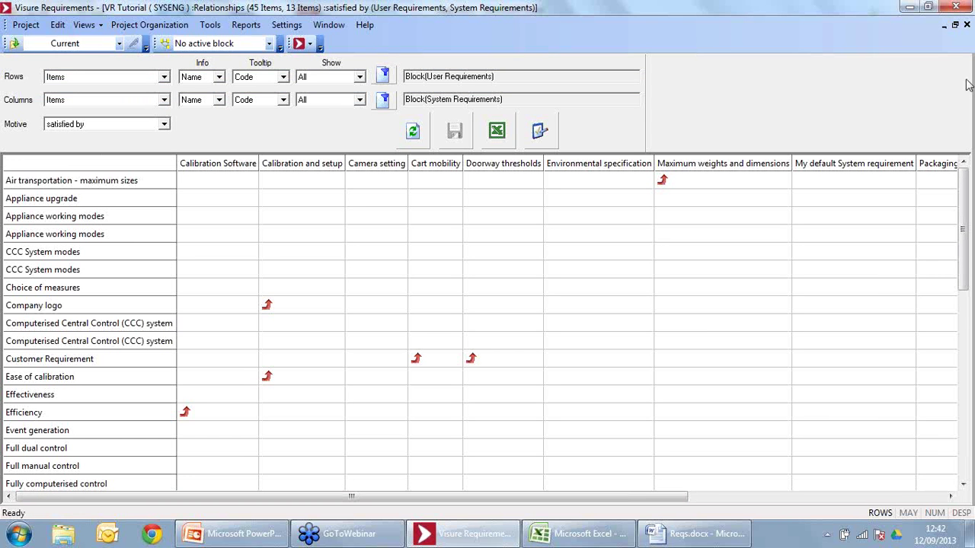
Step: Filter the matrix columns to non-related system requirements and refresh it
drag(962, 218, 962, 415)
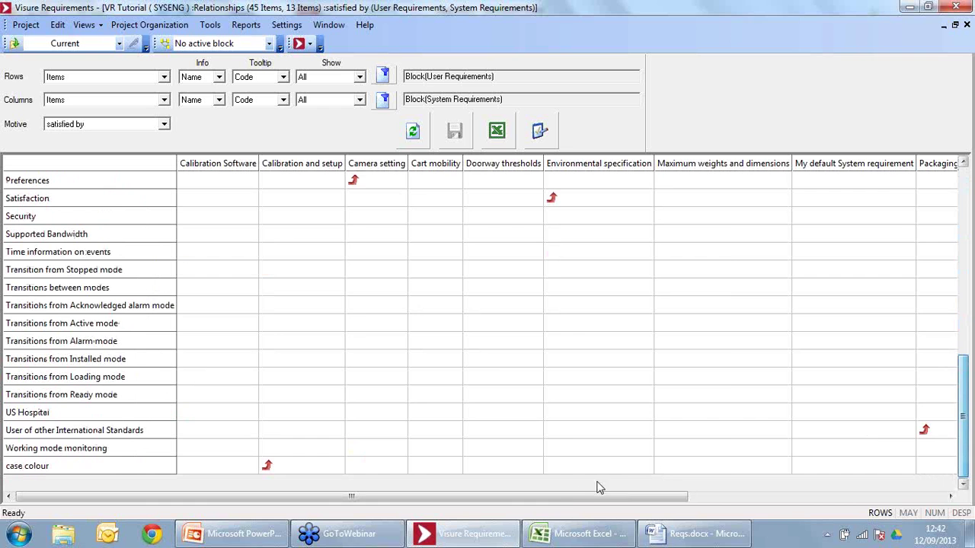
click(702, 502)
drag(914, 498, 211, 513)
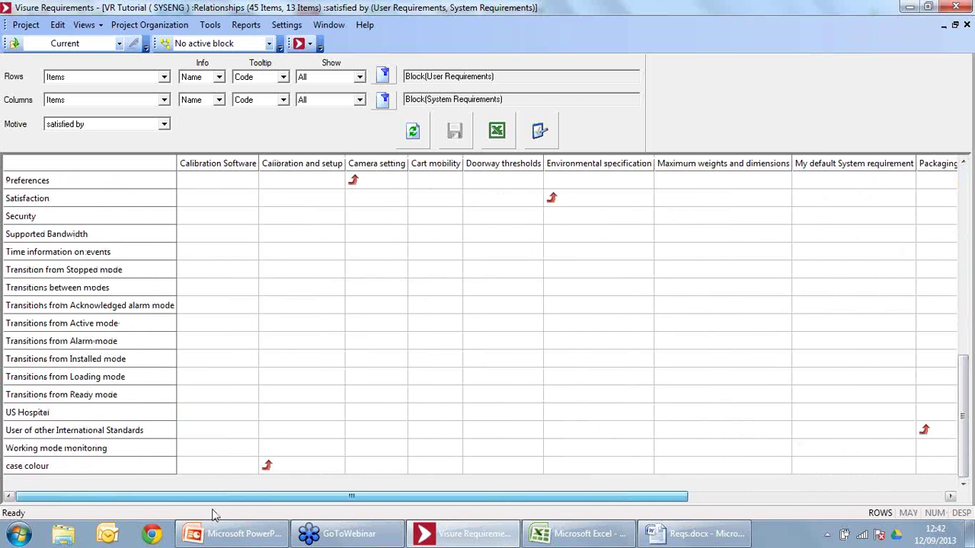
click(964, 183)
click(964, 183)
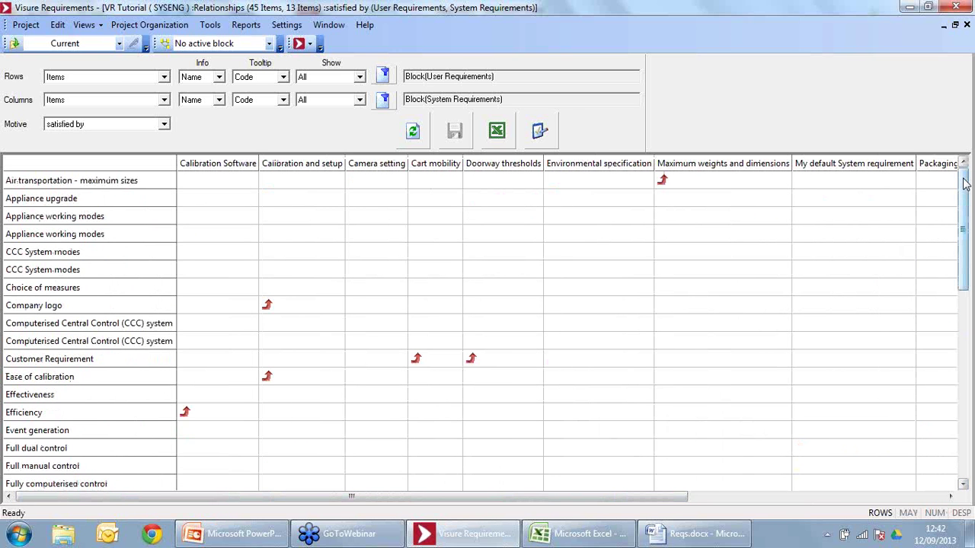
click(343, 103)
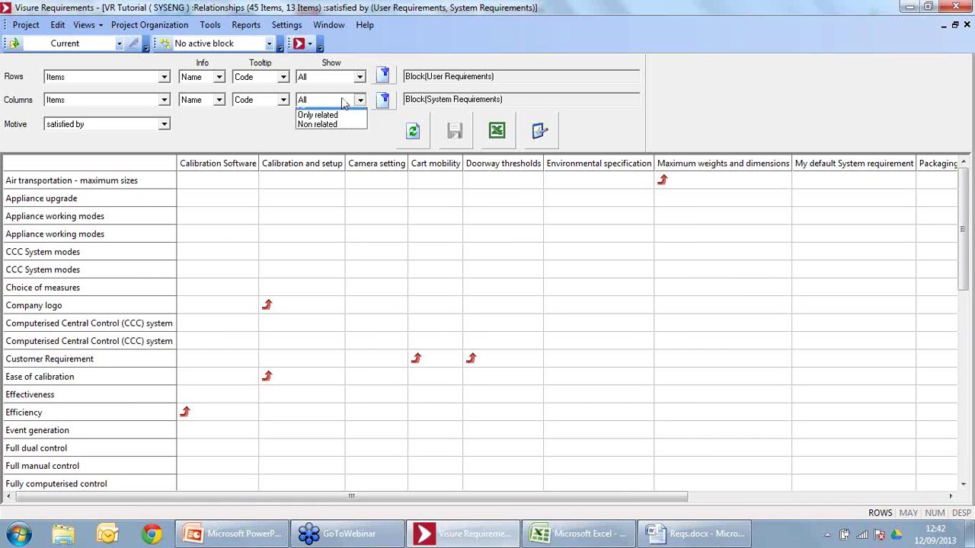
click(345, 140)
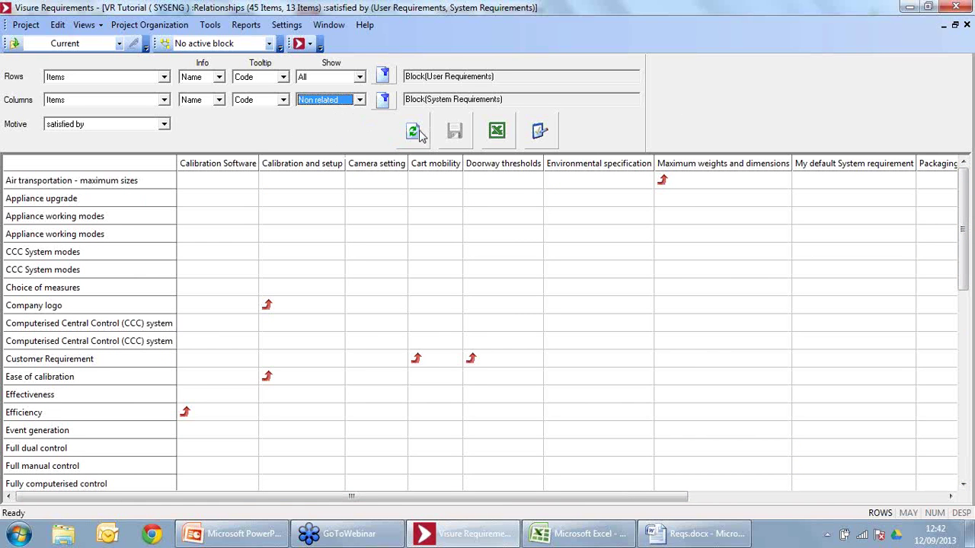
click(415, 133)
click(421, 134)
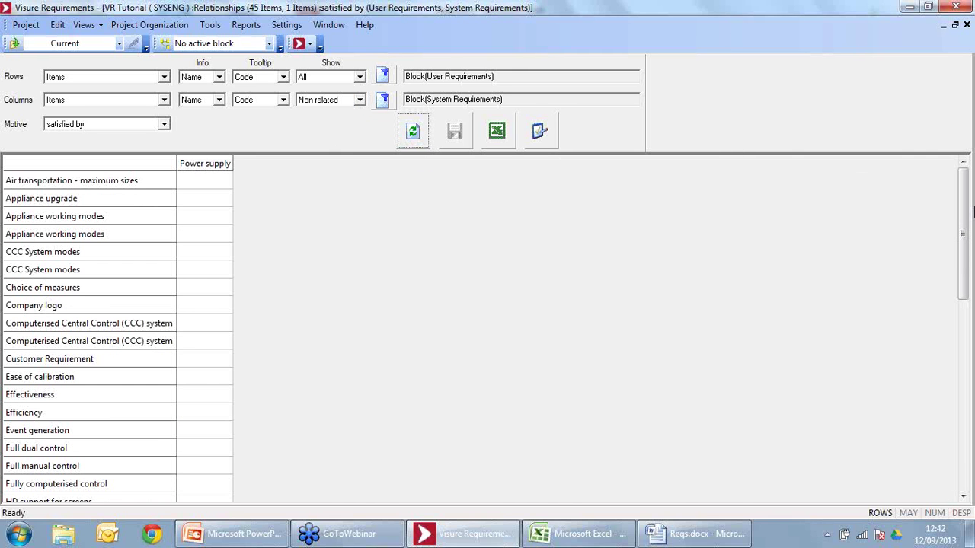
Step: Try showing only unlinked user requirements as rows, with all system requirement columns, and refresh
click(328, 77)
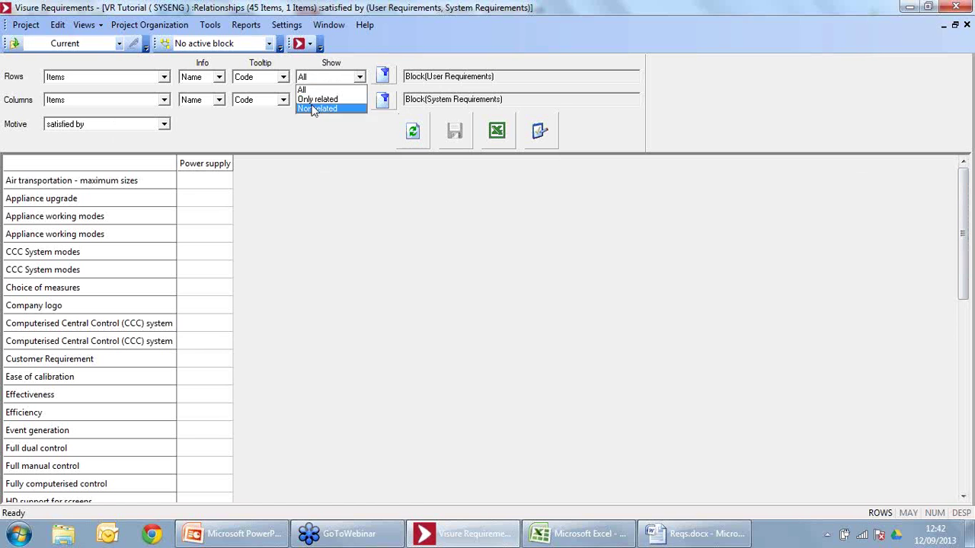
click(317, 108)
click(317, 101)
click(319, 113)
click(422, 139)
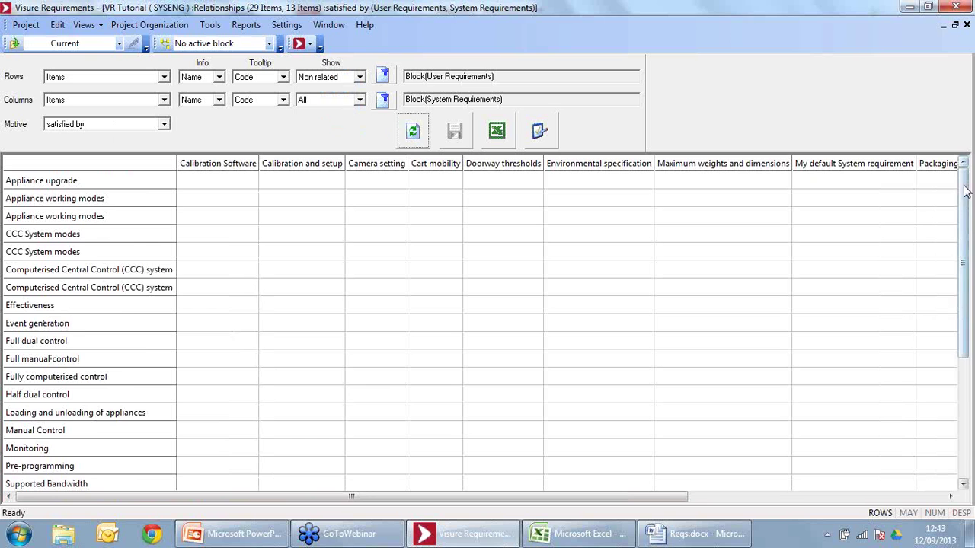
Step: Set Rows to All and Columns to Non related, then refresh so only Power supply remains
drag(963, 191, 966, 155)
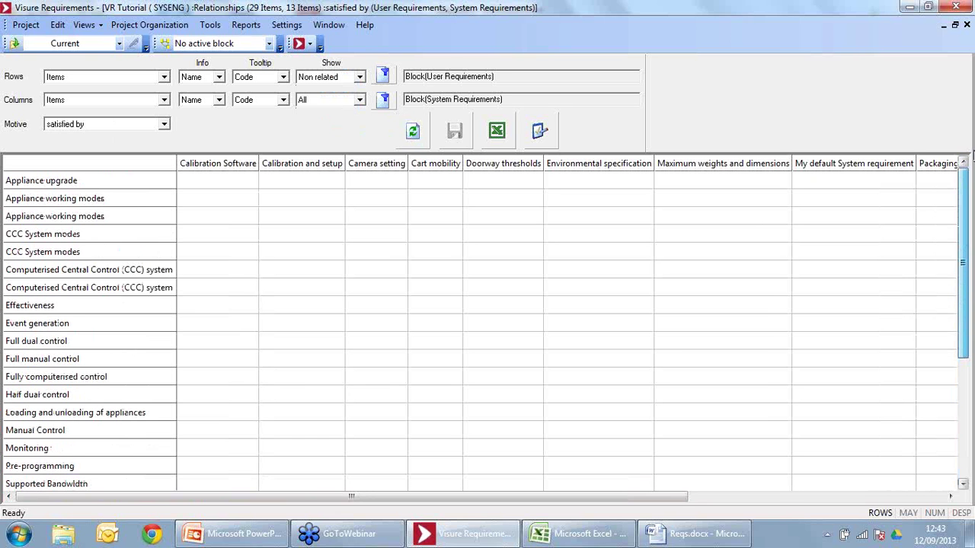
click(328, 76)
click(316, 89)
click(316, 101)
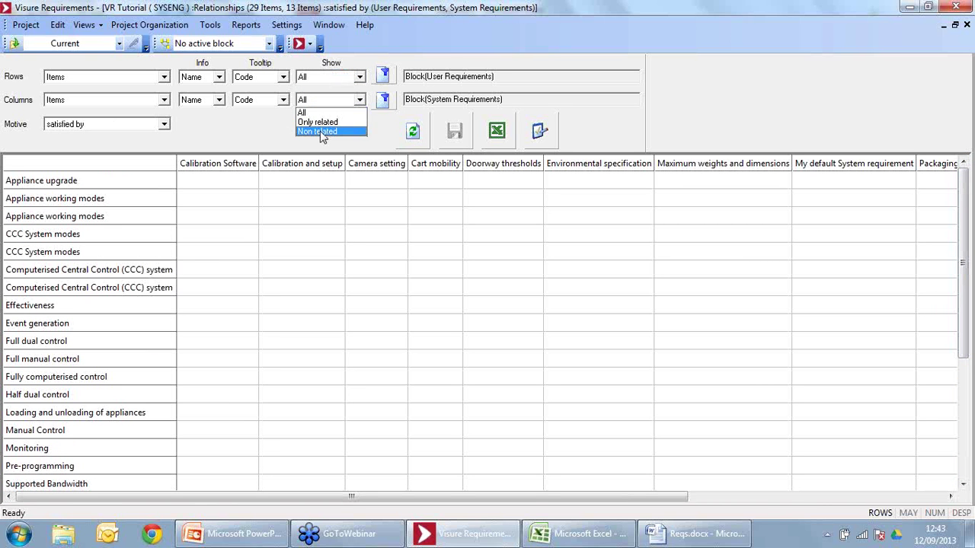
click(322, 130)
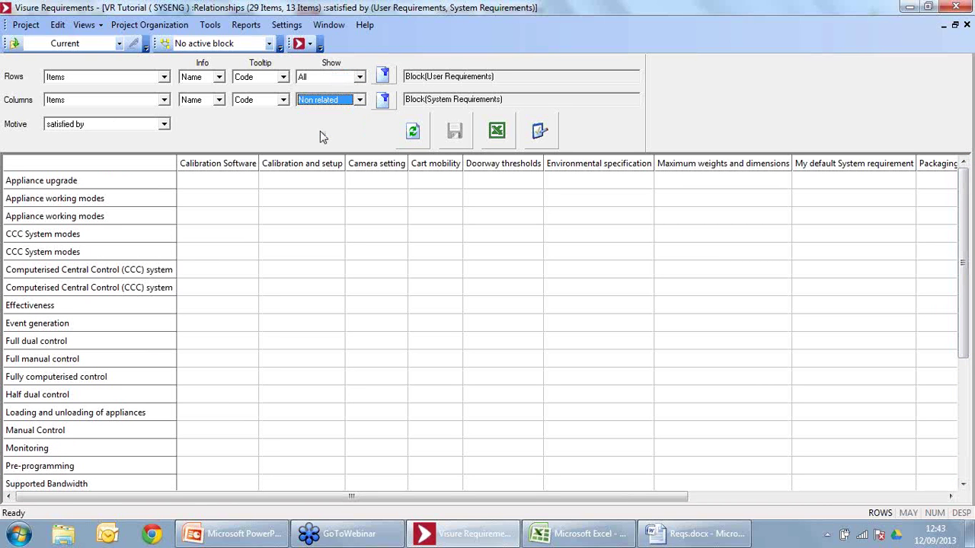
click(418, 134)
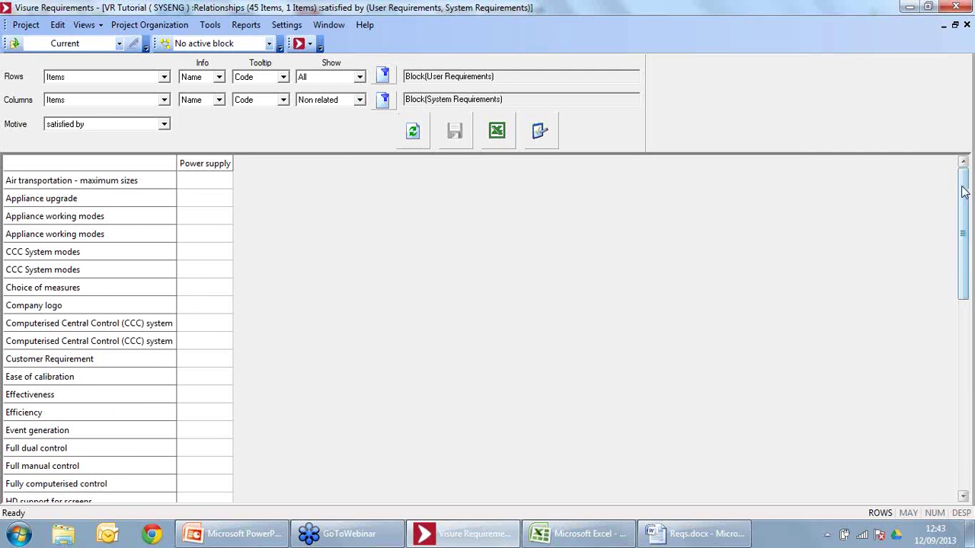
Step: Link Power supply to Appliance working modes and Efficiency and save the links
drag(964, 192, 959, 100)
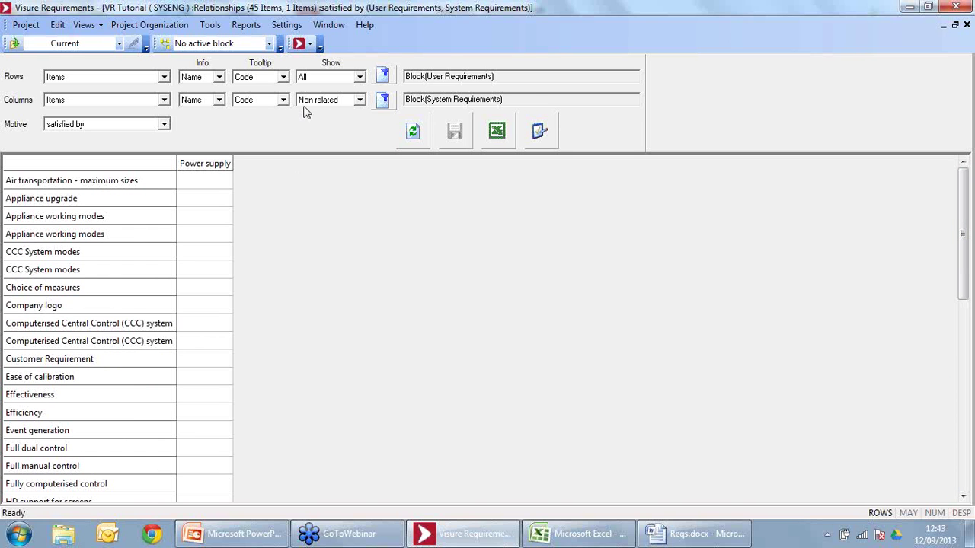
click(207, 217)
click(211, 412)
click(456, 141)
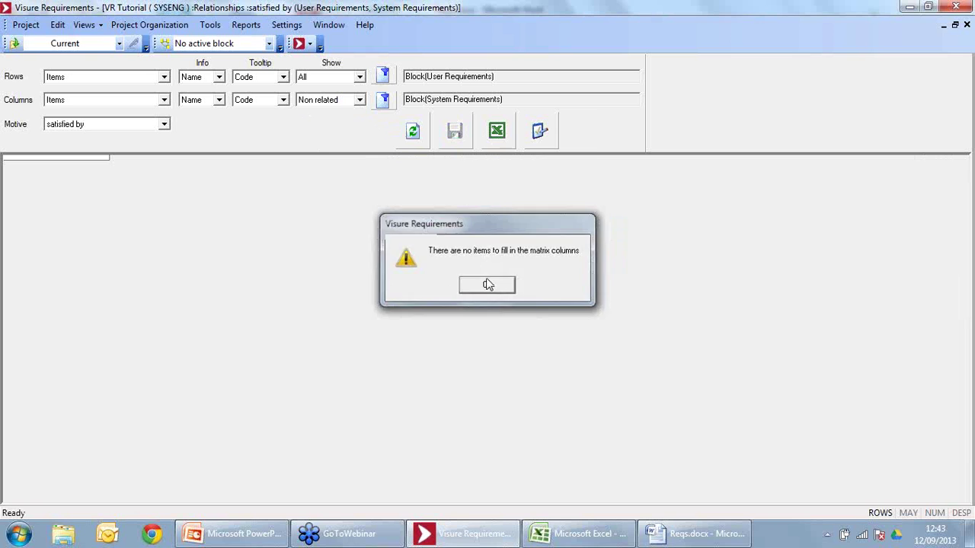
Step: Dismiss the empty-matrix message and set Columns back to All, refreshing to show all 13 system requirements
click(491, 282)
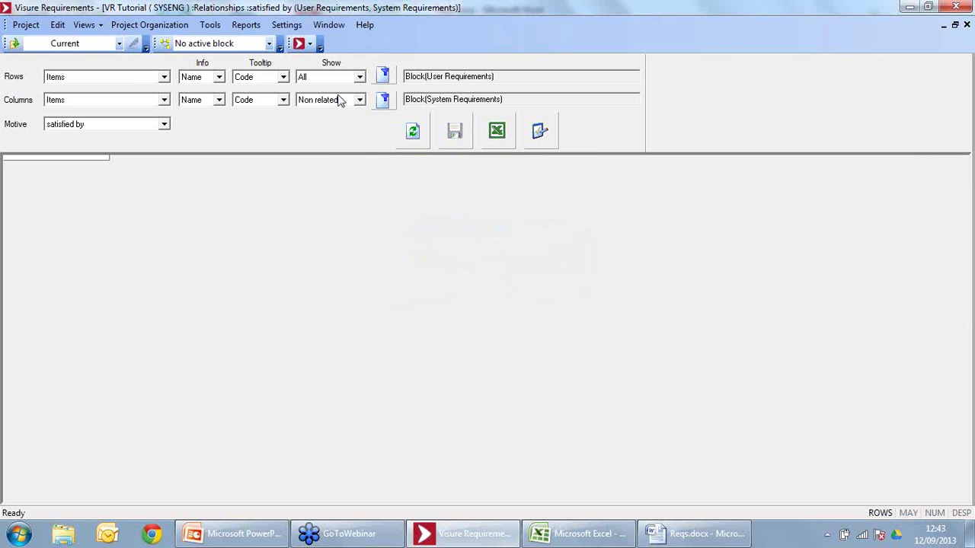
click(341, 101)
click(337, 111)
click(418, 132)
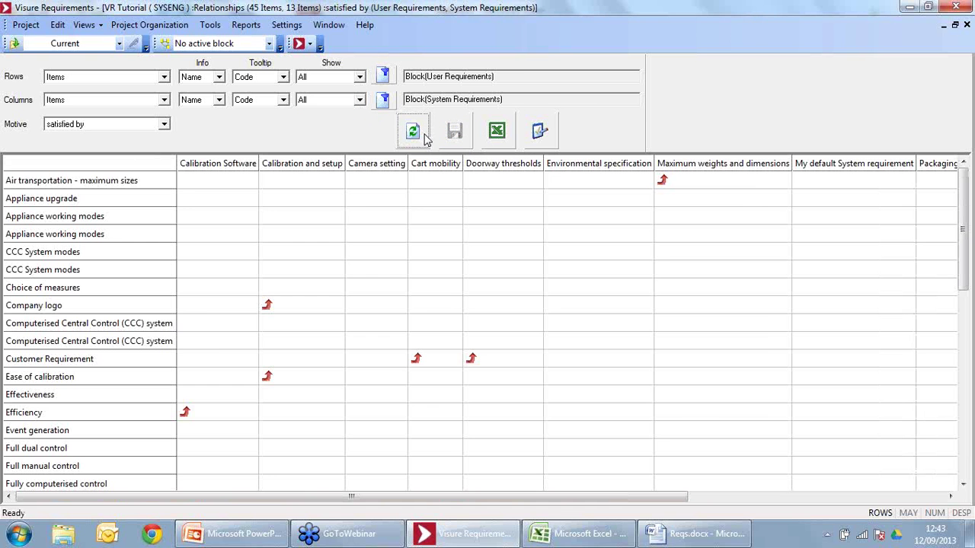
drag(579, 497, 880, 505)
drag(617, 500, 540, 500)
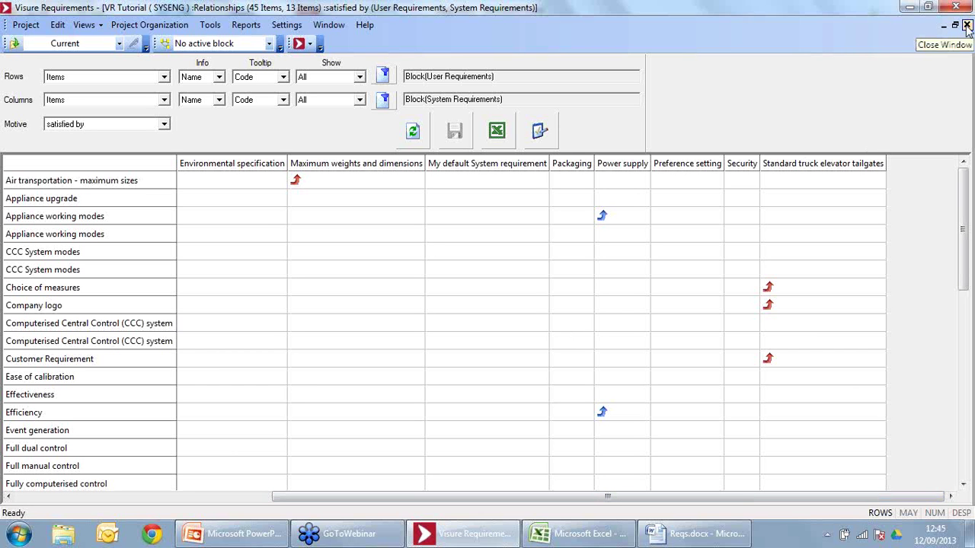
Step: Close the matrix, open System specification, and fold it to the Marketing, User and System Requirements groups
click(967, 26)
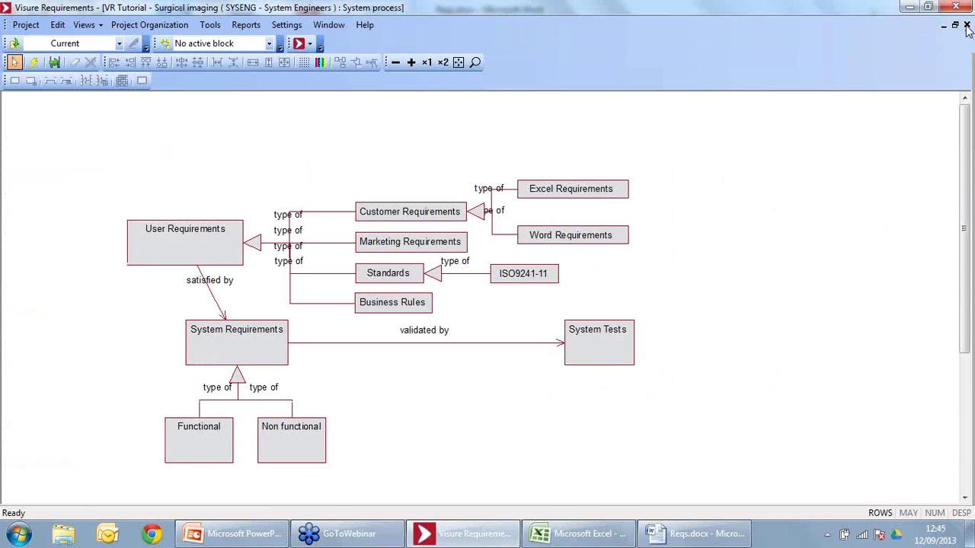
click(298, 44)
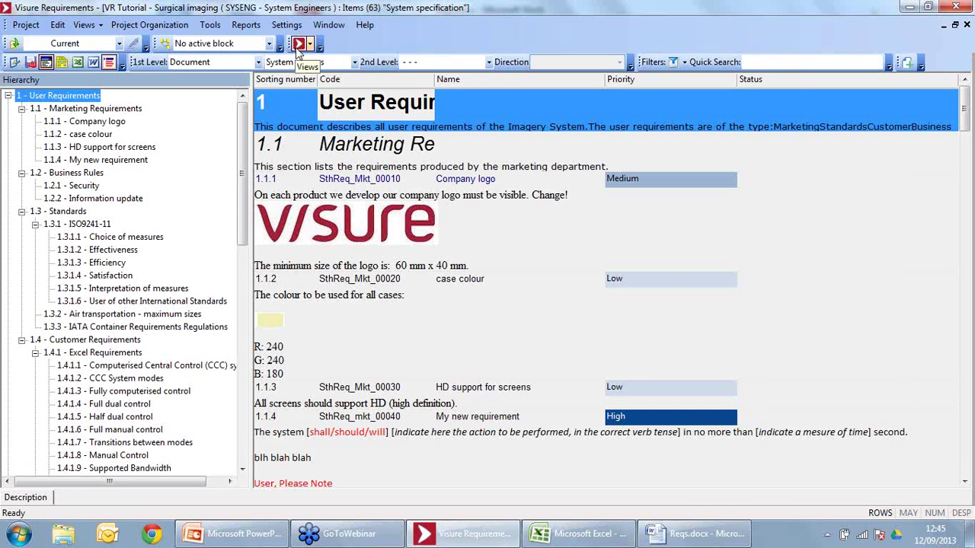
click(22, 108)
click(8, 96)
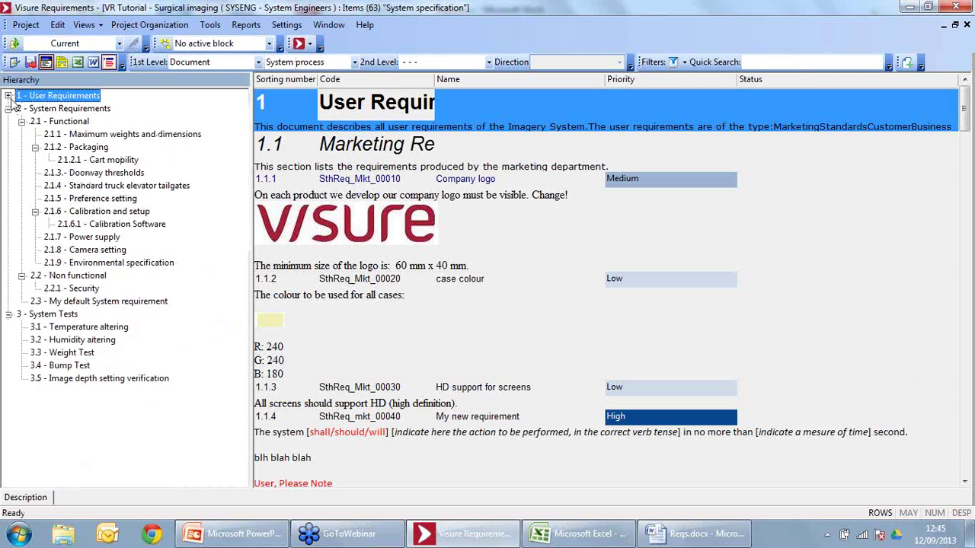
click(9, 109)
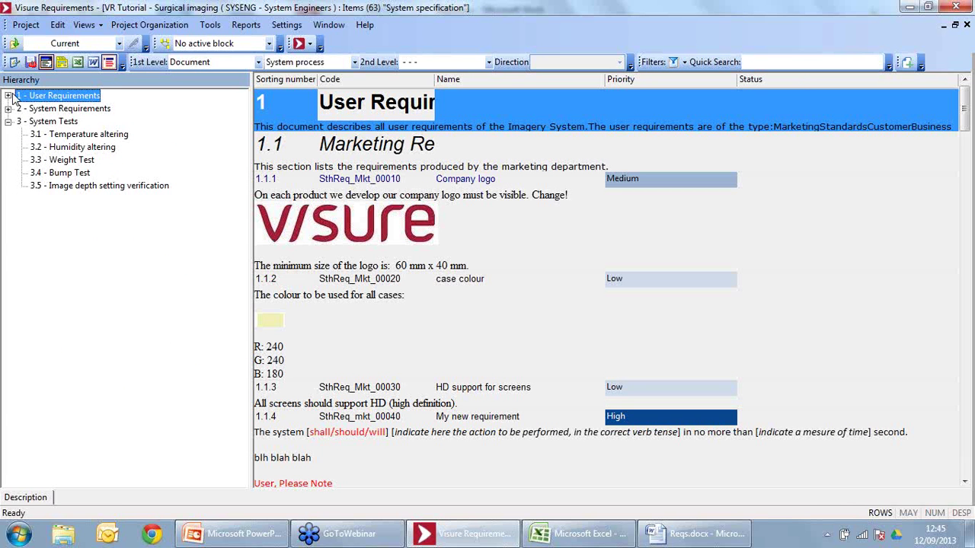
click(486, 163)
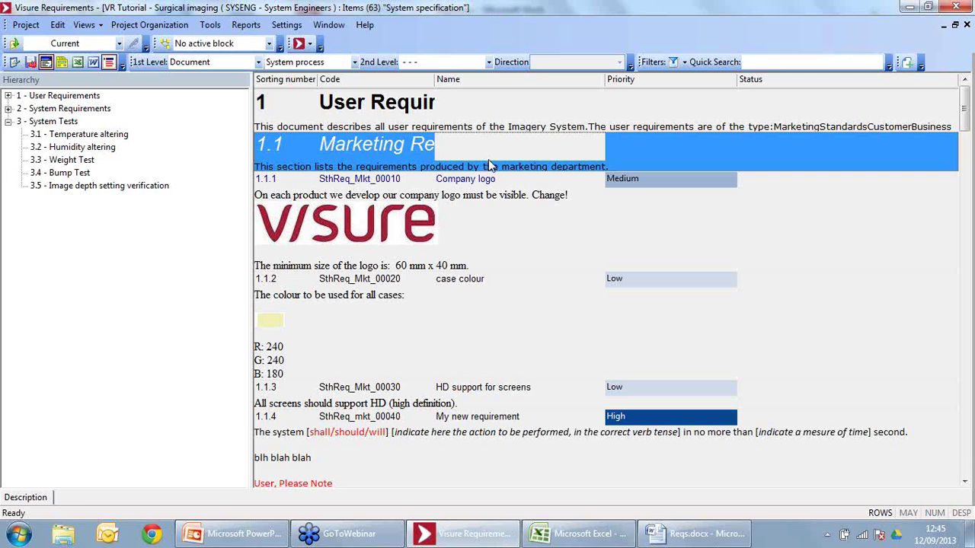
Step: Switch to the User requirements attributes view and scroll through its 45 user requirements
click(319, 46)
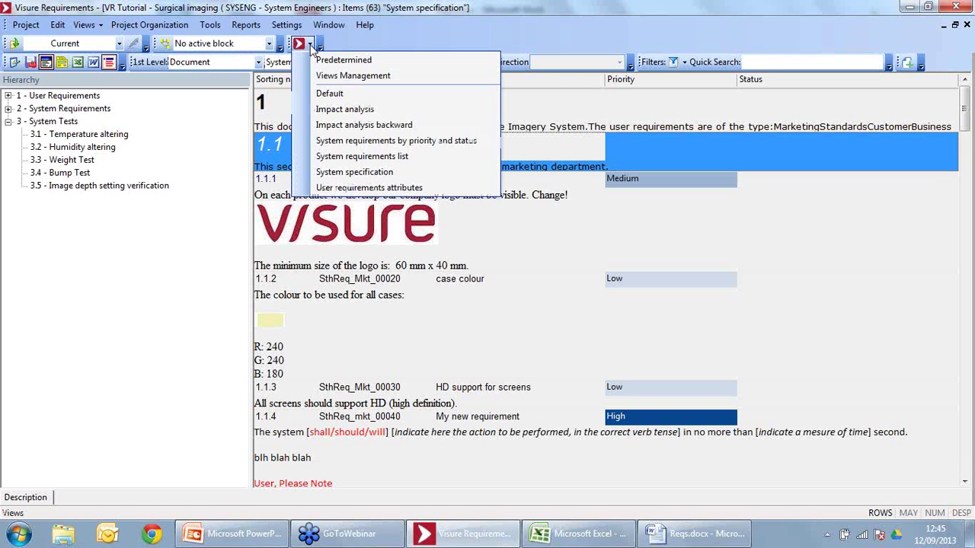
click(346, 188)
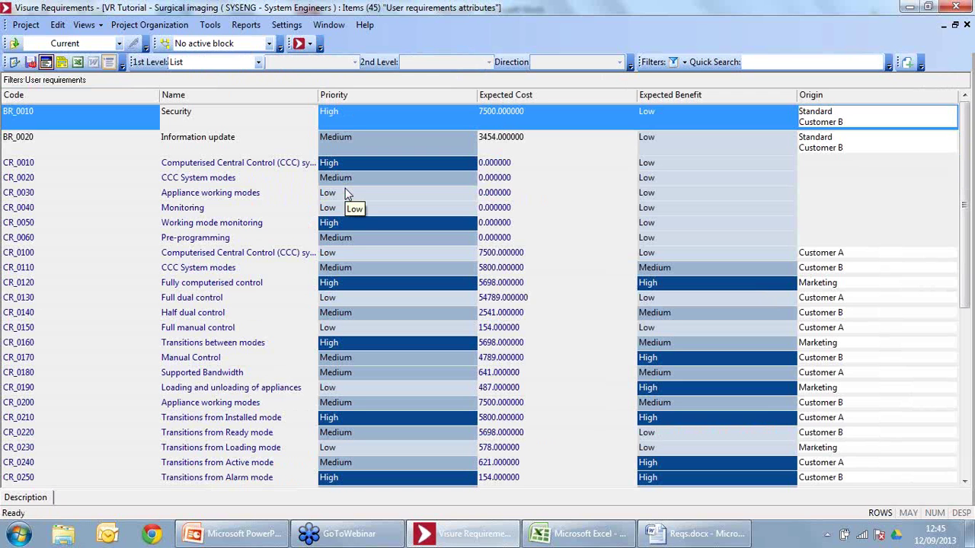
click(173, 208)
scroll(166, 215, down, 1)
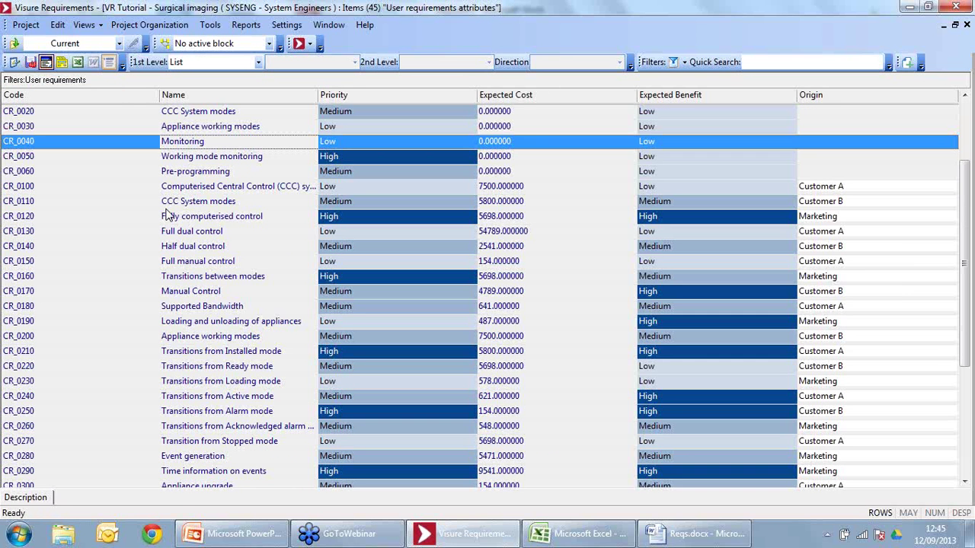
scroll(166, 216, down, 6)
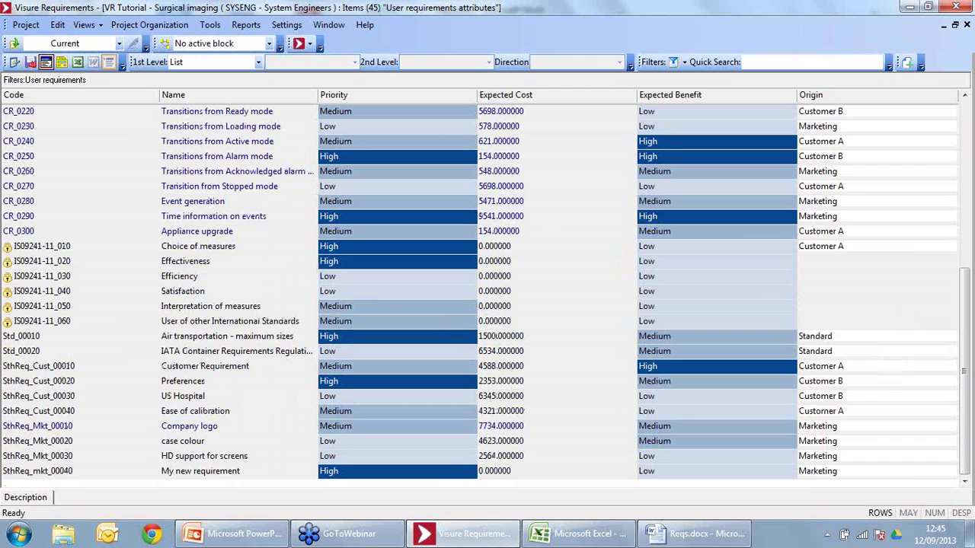
Step: Close the earlier Reqs.xlsx workbook and select the CR_0280 Event generation requirement
click(579, 533)
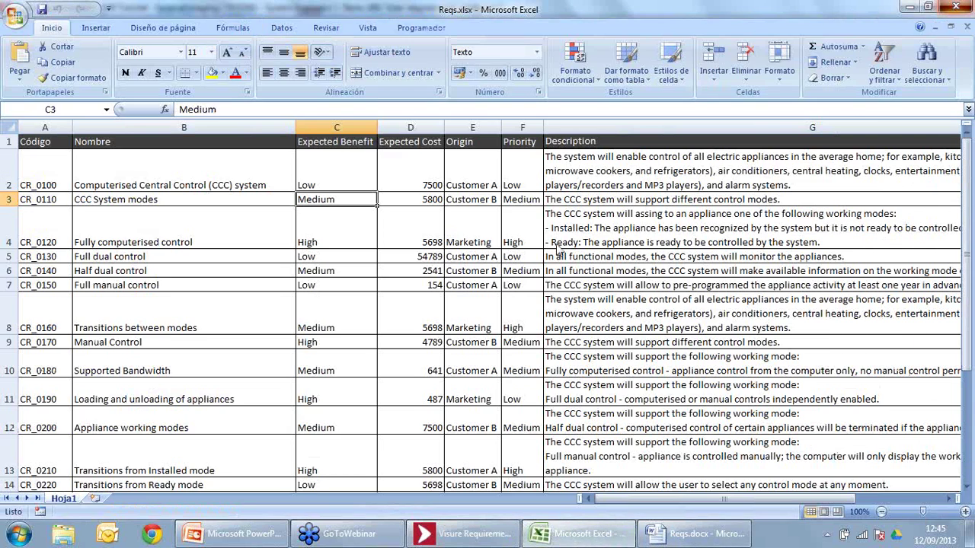
click(961, 7)
click(118, 204)
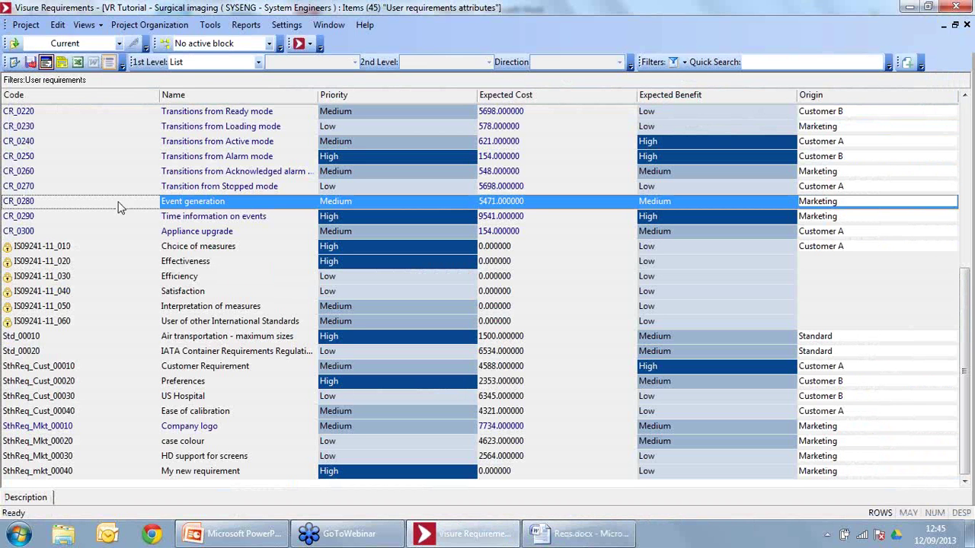
Step: Export the attributes list to a new Excel sheet, review it, and return to Visure
click(77, 63)
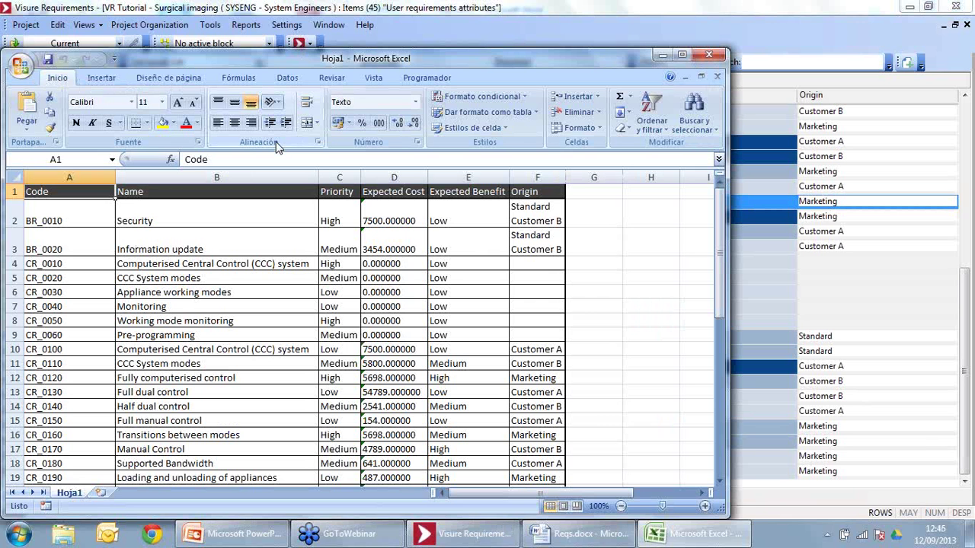
click(215, 278)
scroll(216, 276, down, 10)
scroll(216, 276, up, 10)
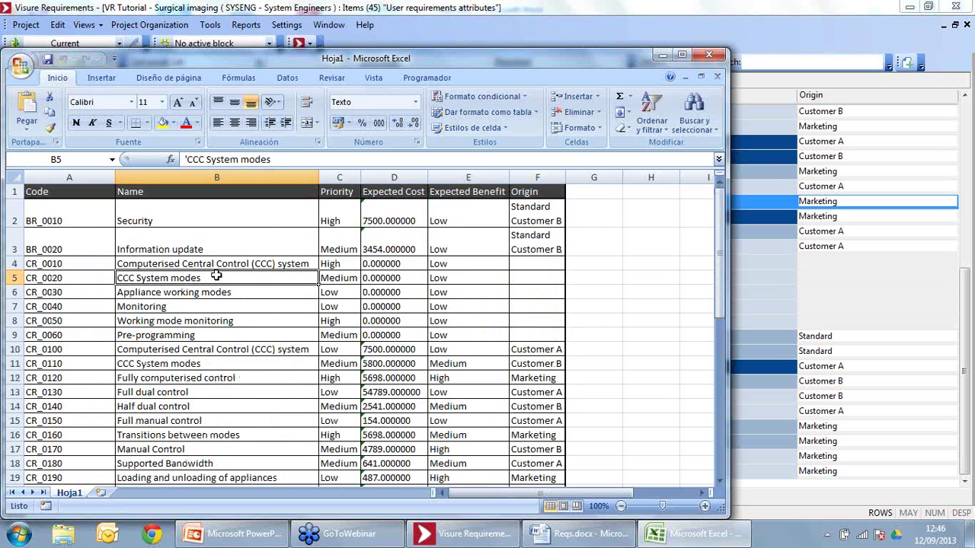
click(743, 6)
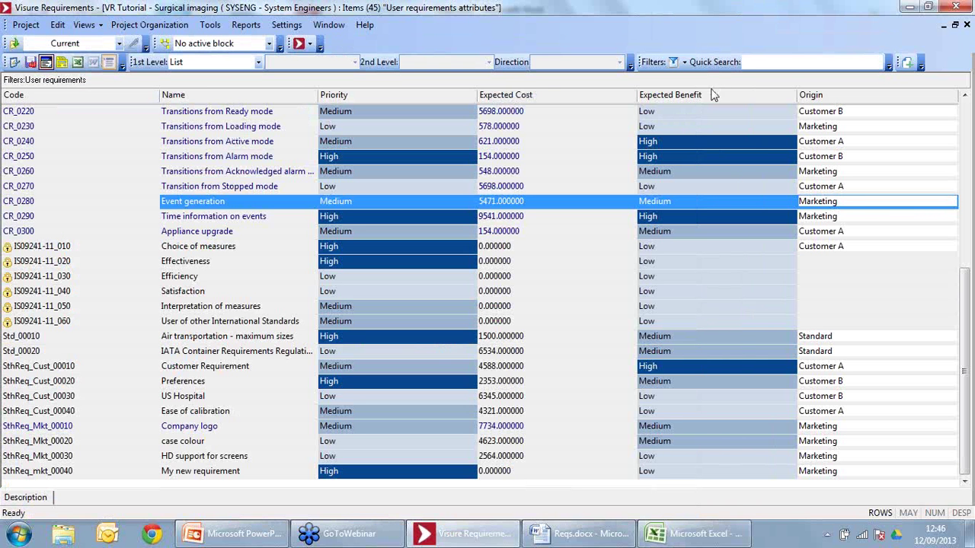
Step: Remove the Priority and Expected Benefit columns and export Code, Name and Origin to Excel
drag(428, 92, 464, 80)
drag(602, 96, 535, 78)
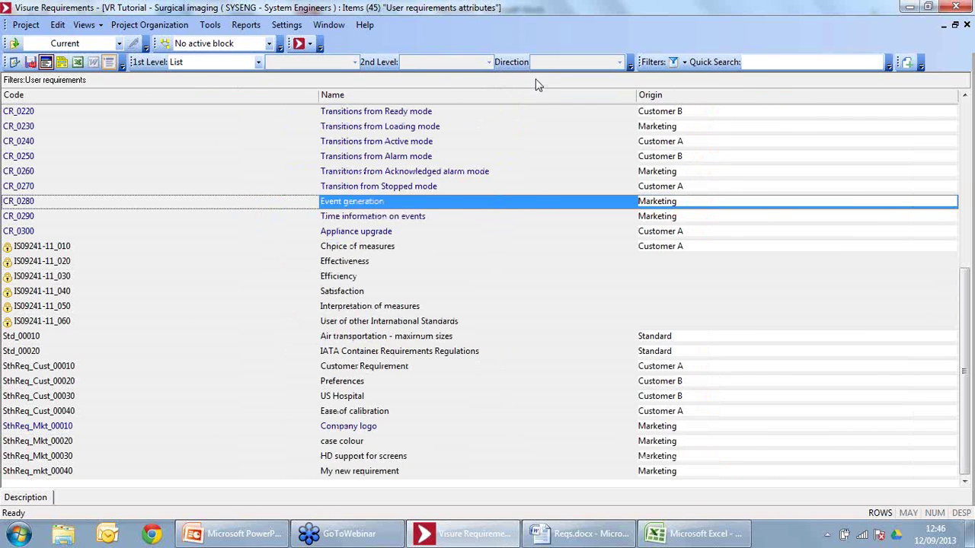
click(77, 63)
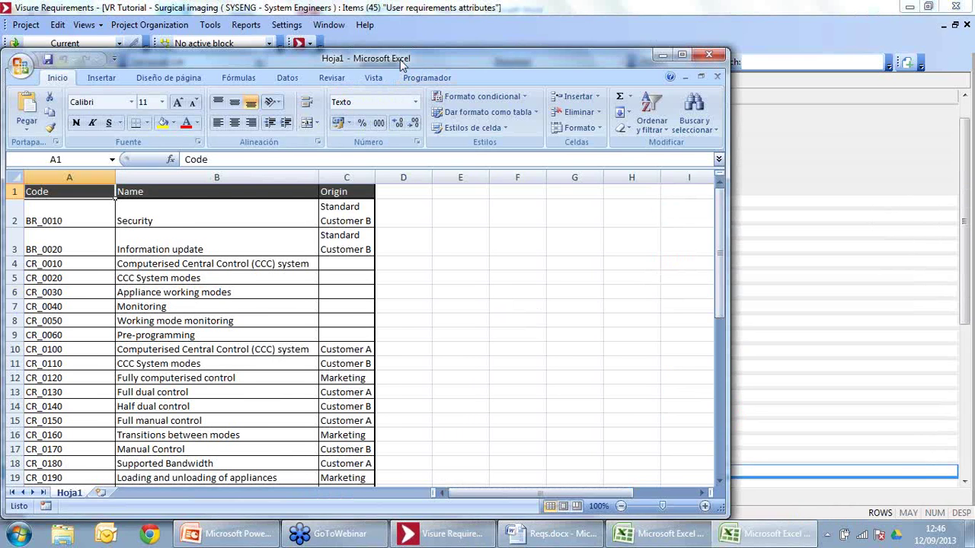
Step: Review the maximized exported sheet, close it without saving, and return to System specification
double_click(401, 61)
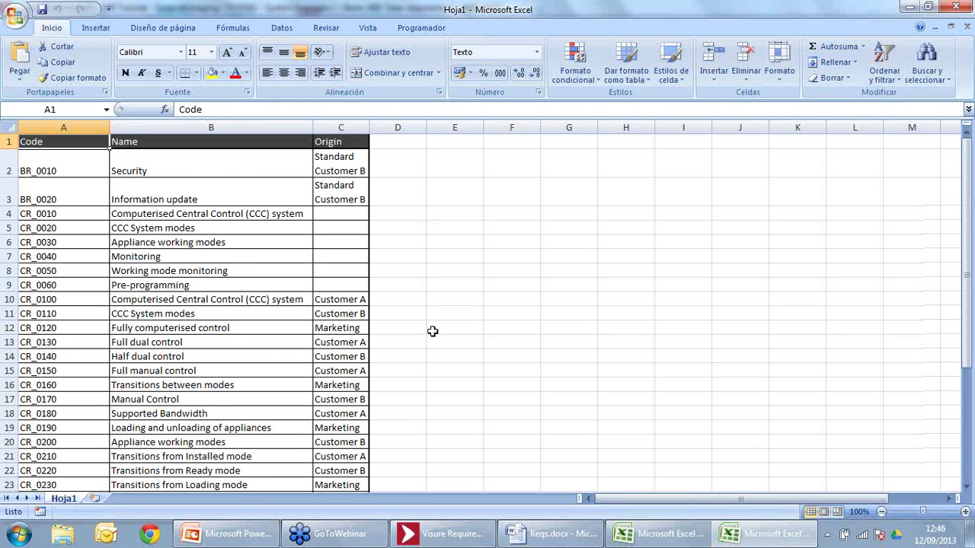
scroll(431, 331, down, 5)
scroll(344, 332, down, 11)
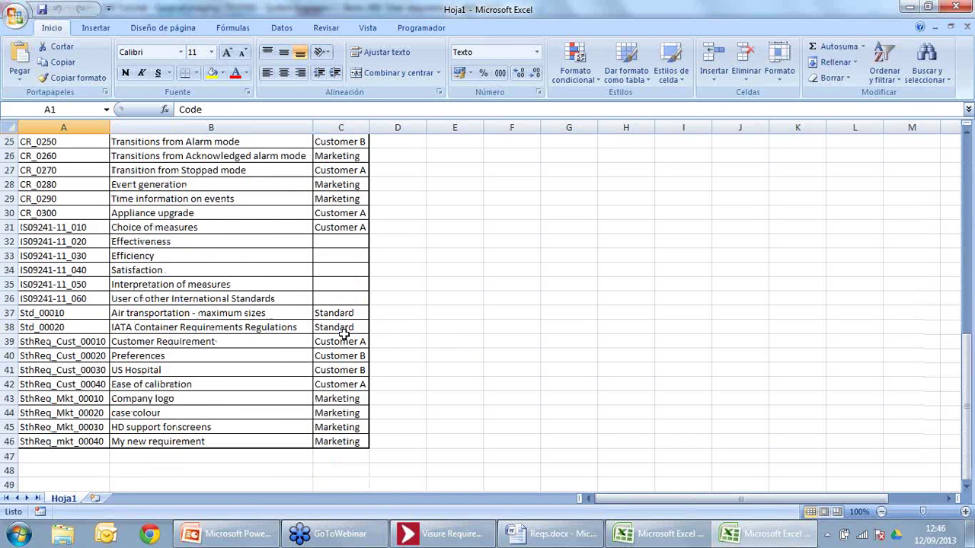
scroll(344, 332, up, 16)
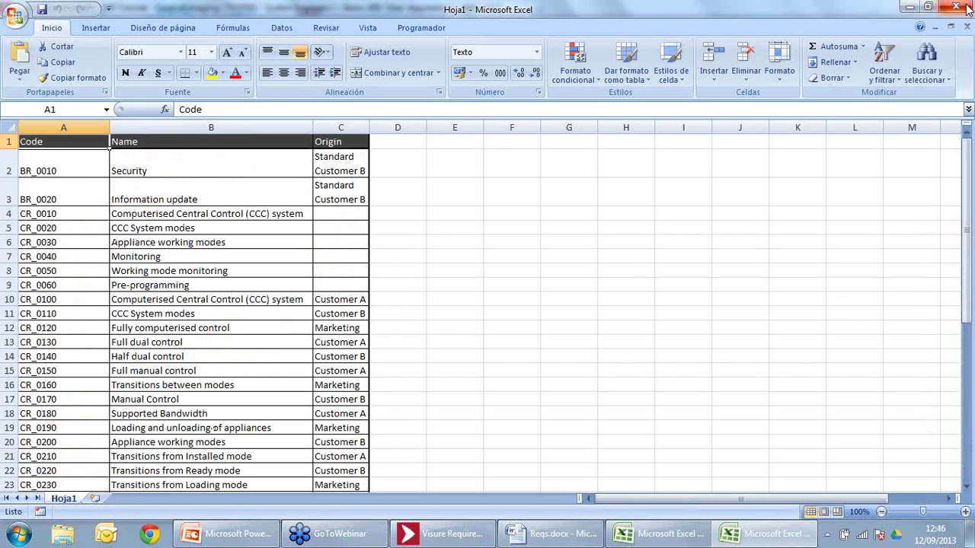
click(955, 6)
click(490, 304)
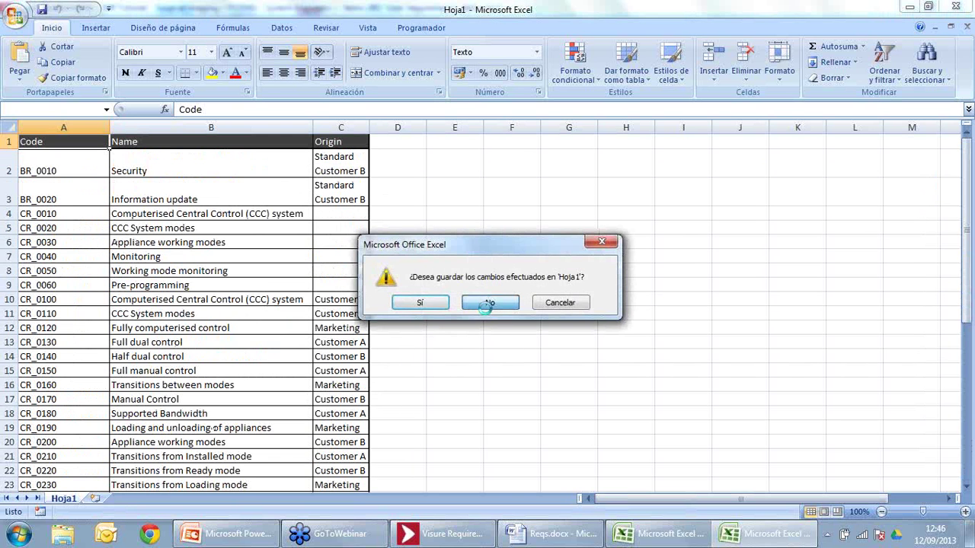
click(298, 44)
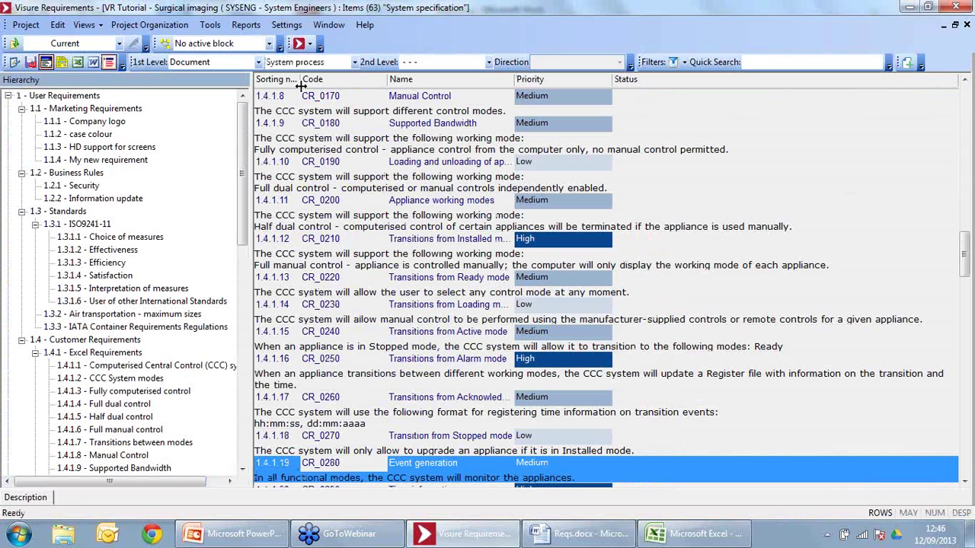
Step: Limit the System specification view to the System Requirements second-level section
click(303, 62)
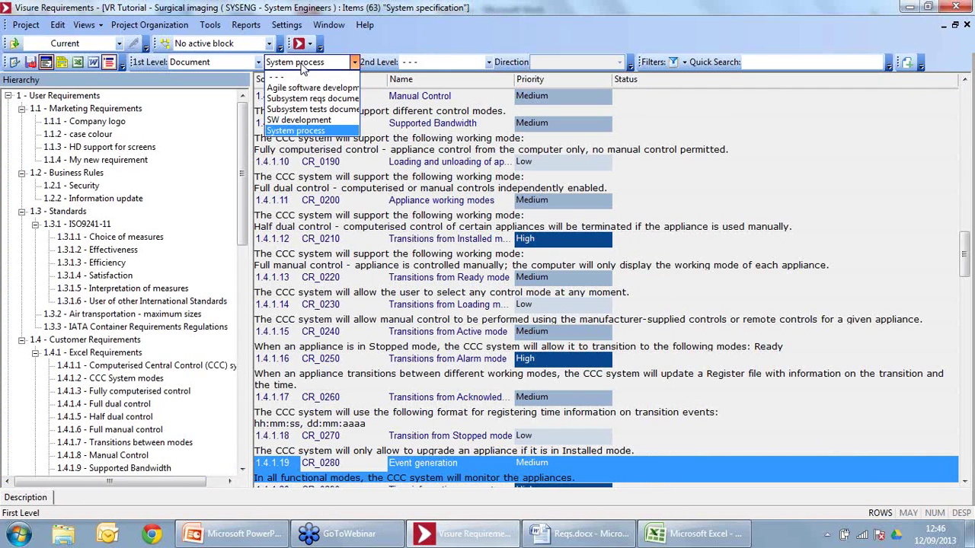
click(431, 61)
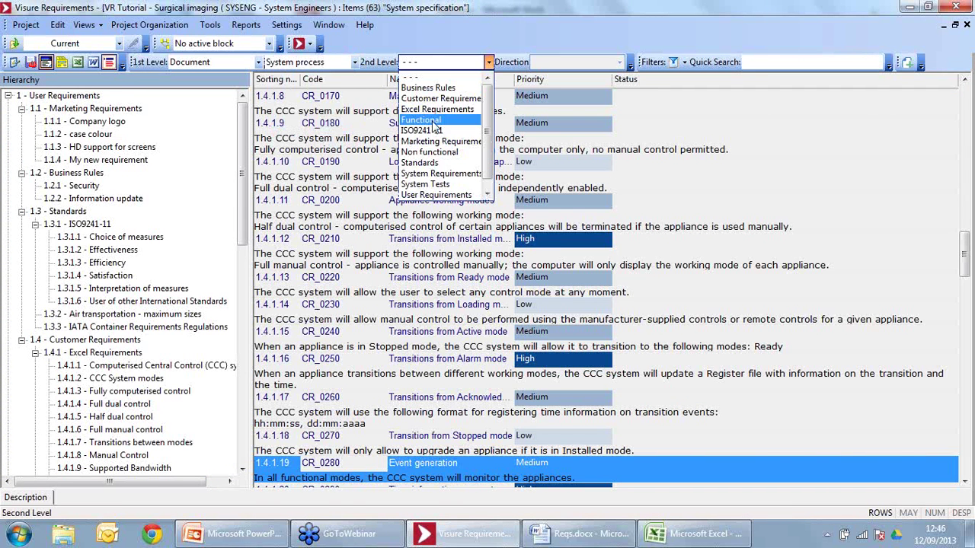
click(428, 174)
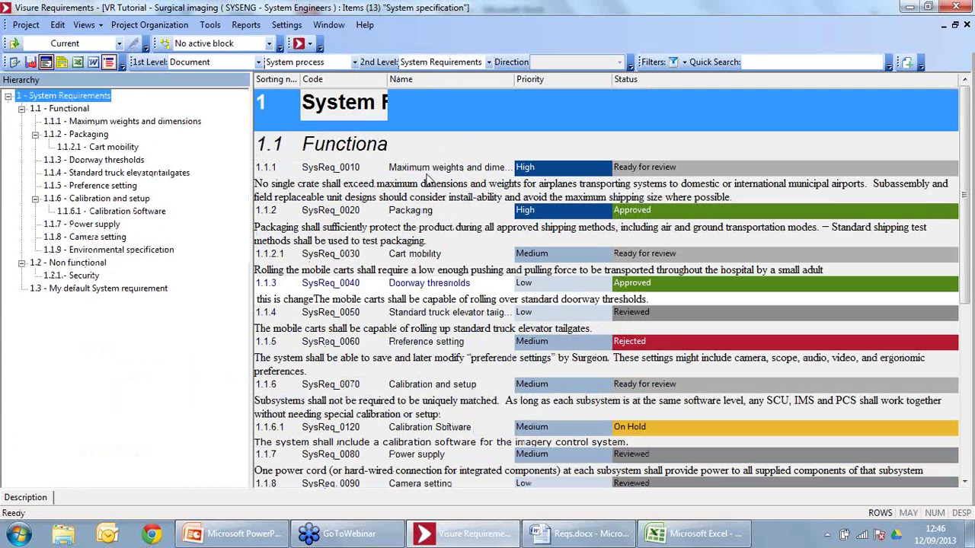
Step: Move My default System requirement under Non functional as item 1.2.2, then start the Word export
click(22, 108)
click(22, 121)
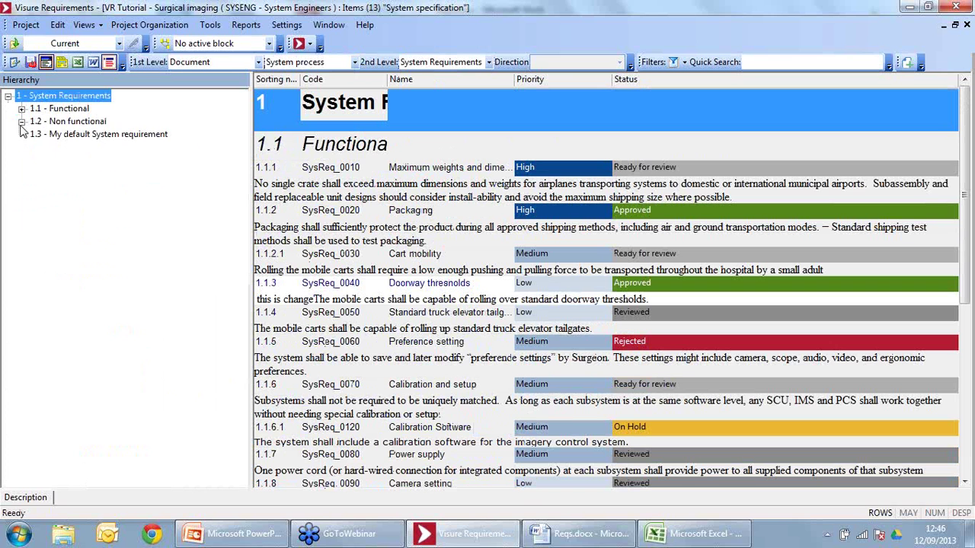
click(61, 134)
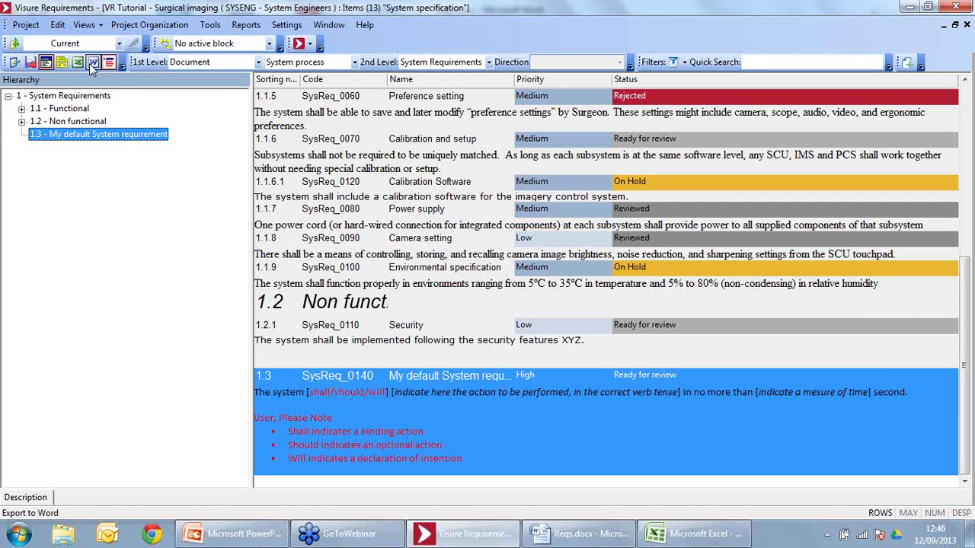
drag(385, 434, 363, 340)
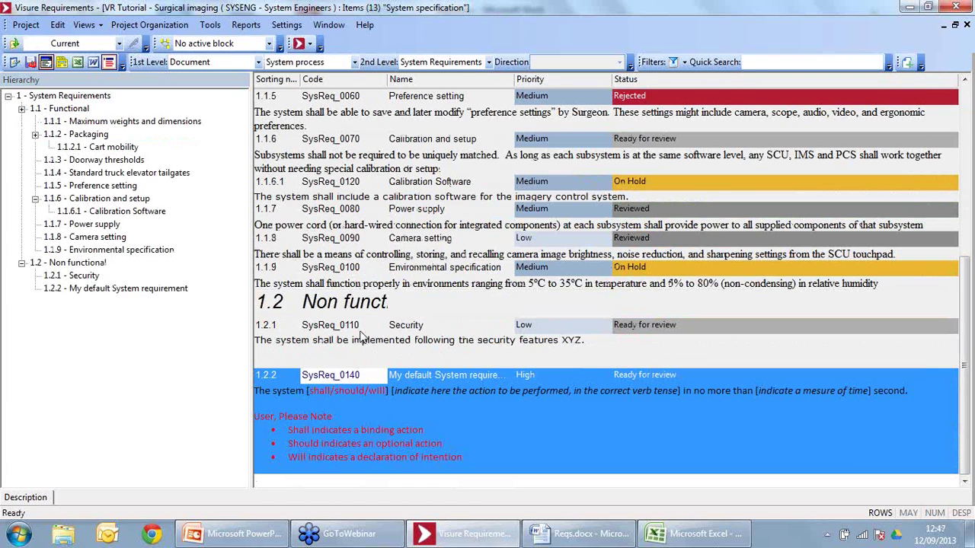
click(93, 62)
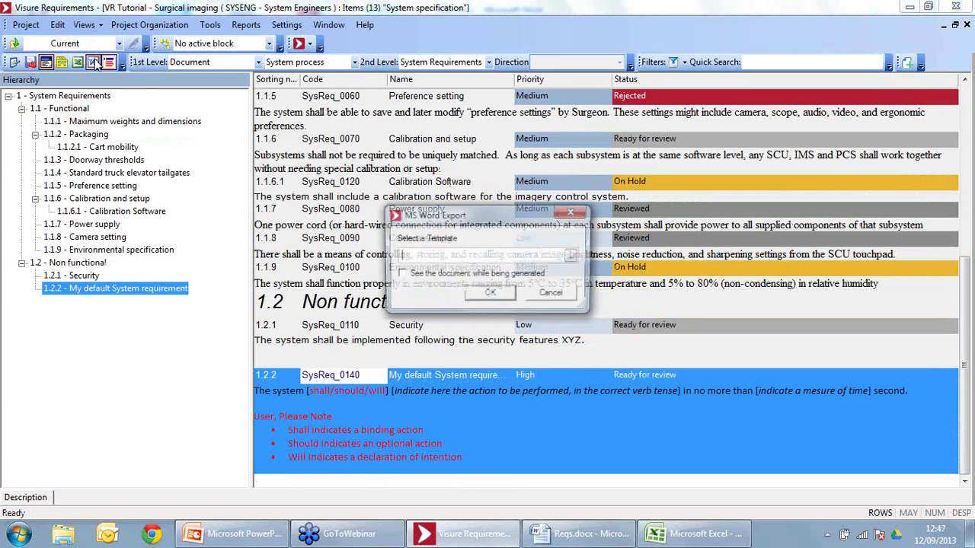
Step: Choose the TABLE OF CONTENTS.dotx template and export the items to a new Word document
click(572, 256)
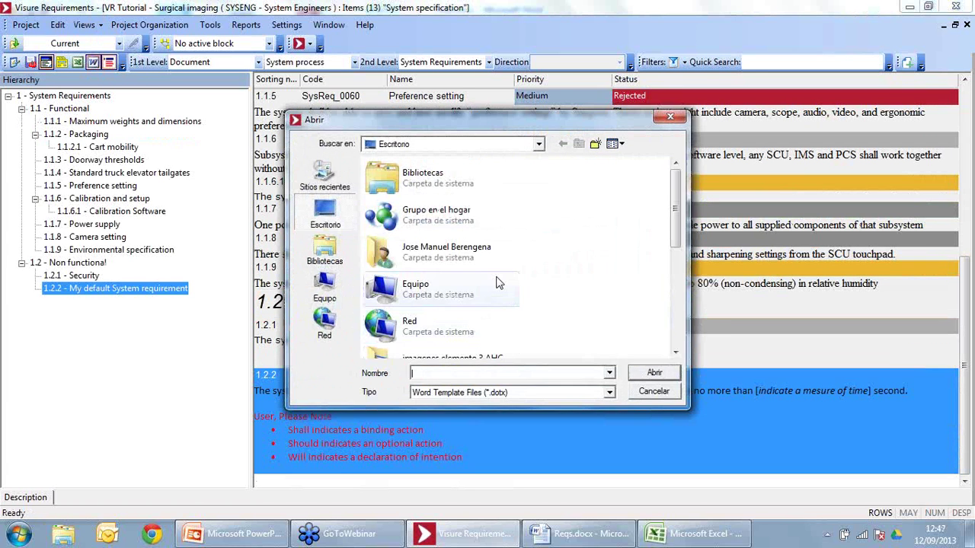
scroll(495, 282, down, 3)
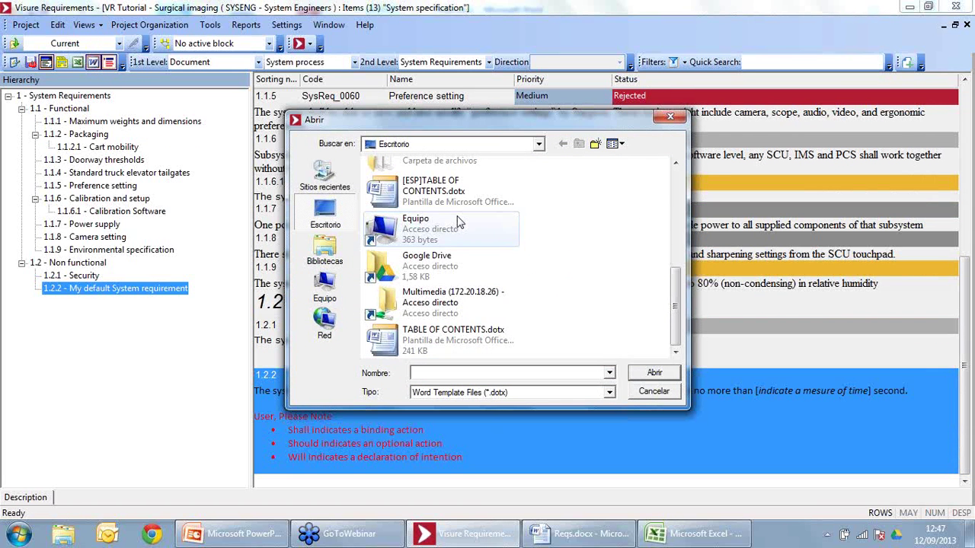
click(453, 335)
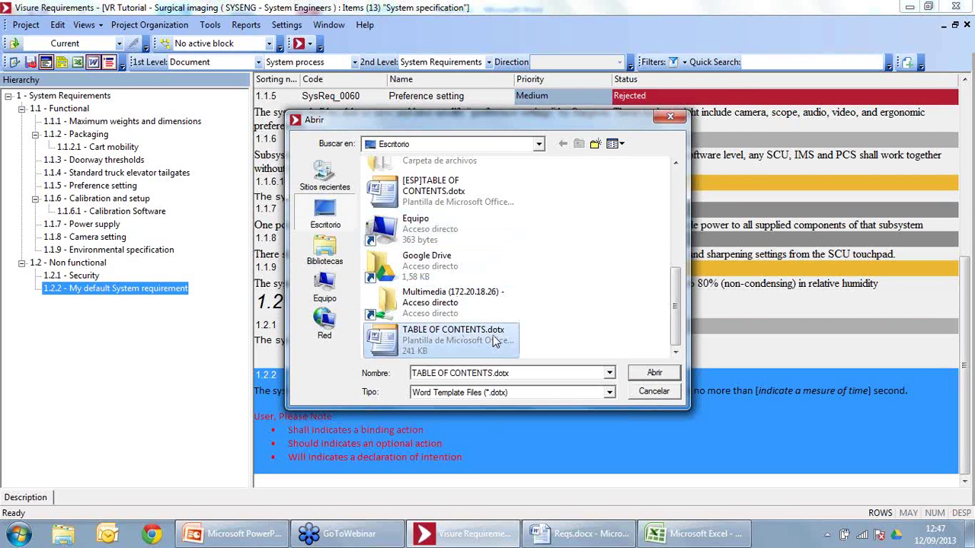
click(669, 375)
click(492, 297)
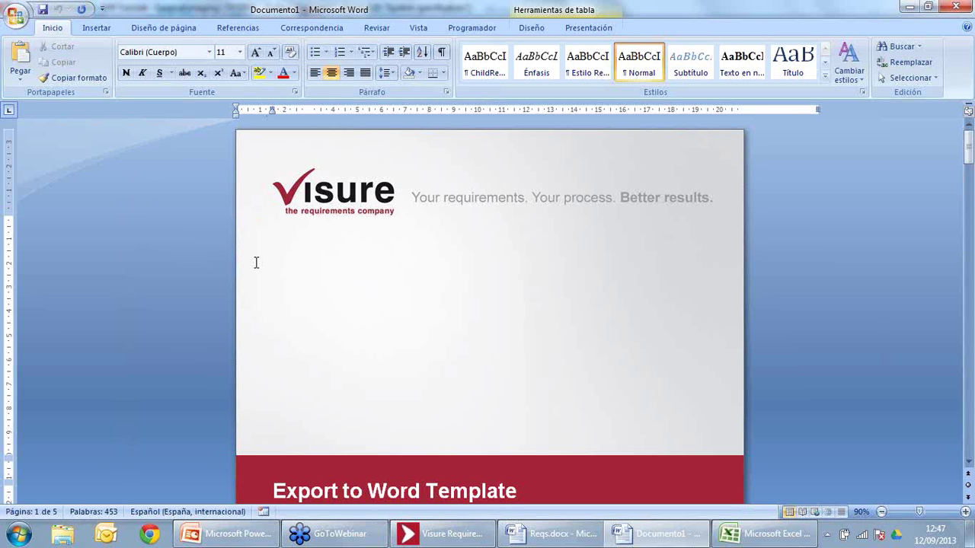
Step: Update the broken table of contents field with Actualizar campos
scroll(256, 263, down, 4)
scroll(256, 262, down, 10)
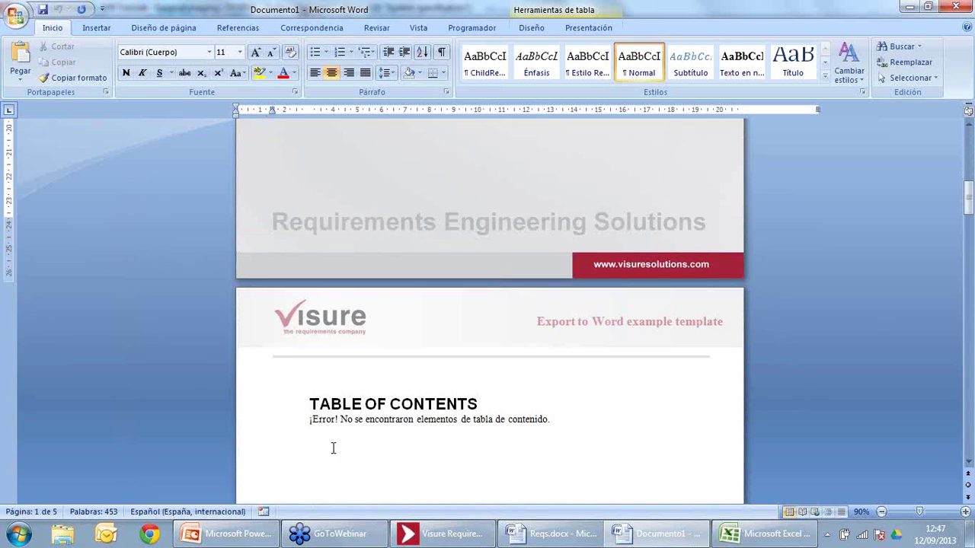
click(332, 417)
right_click(333, 417)
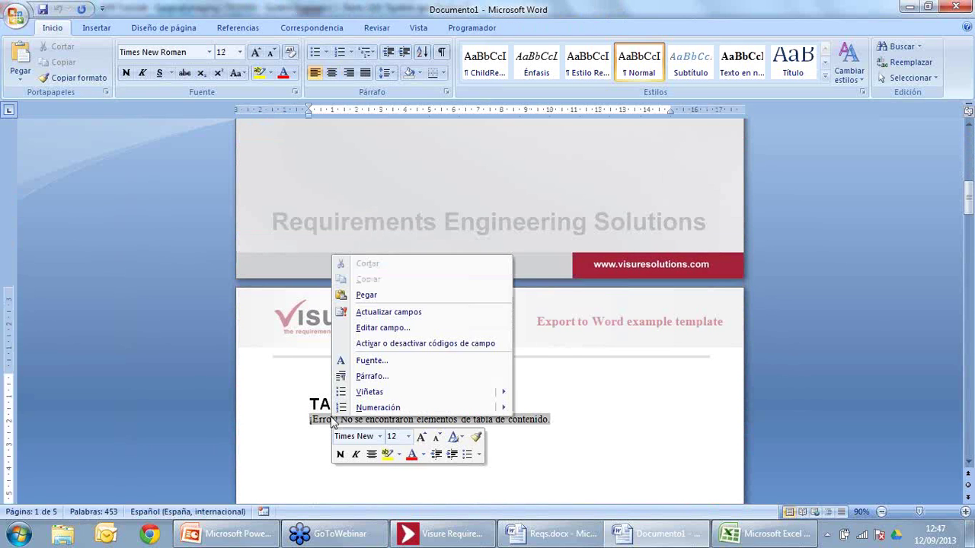
click(375, 312)
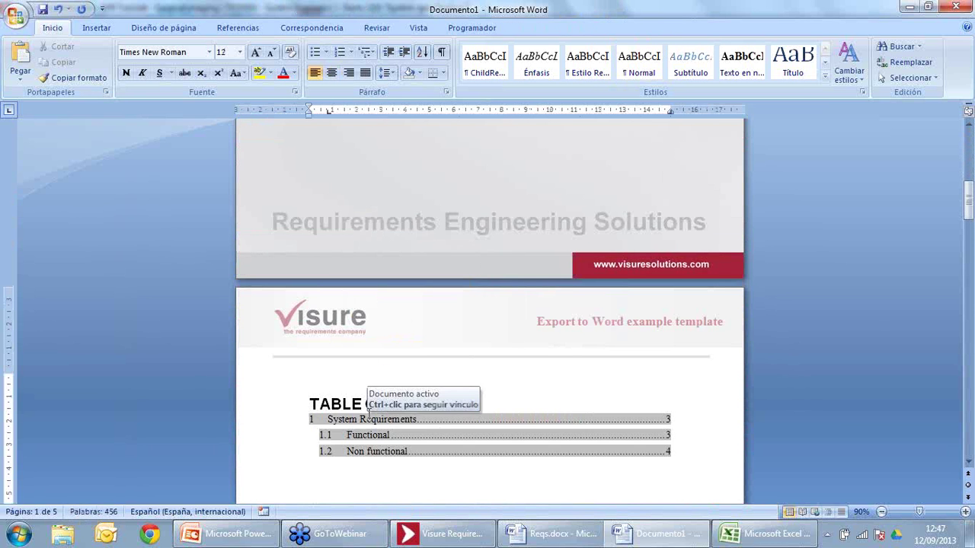
Step: Scroll through the refreshed Word document and switch back to Visure Requirements
scroll(366, 392, down, 5)
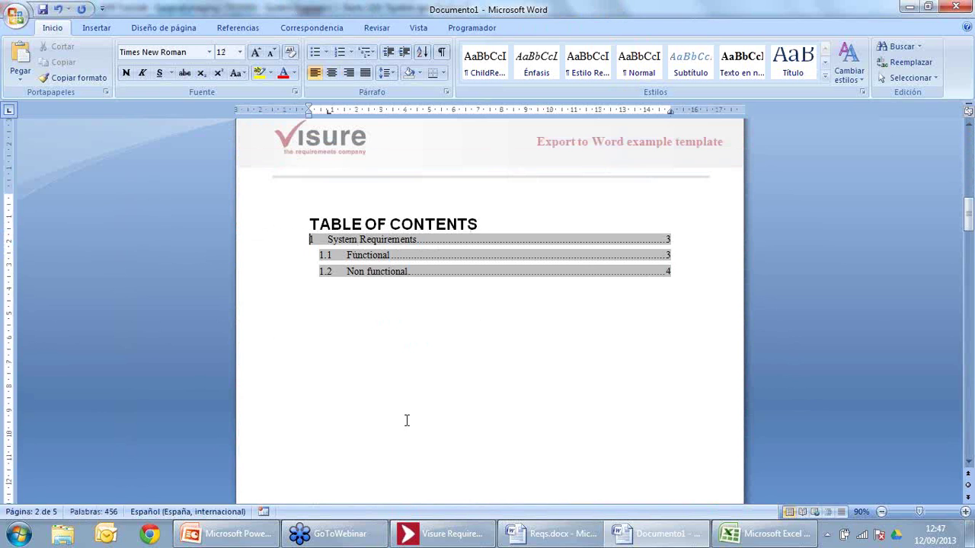
scroll(407, 420, down, 12)
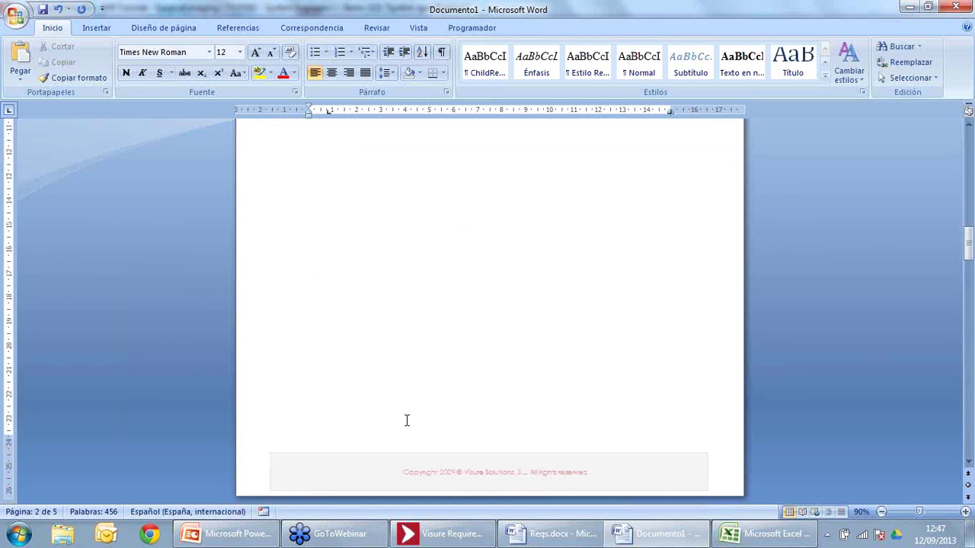
scroll(405, 420, down, 6)
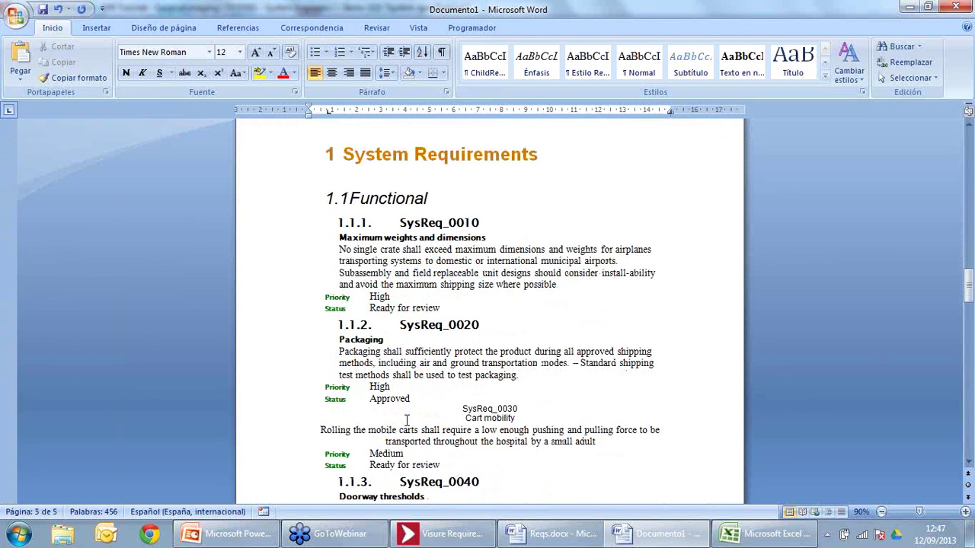
key(alt+Tab)
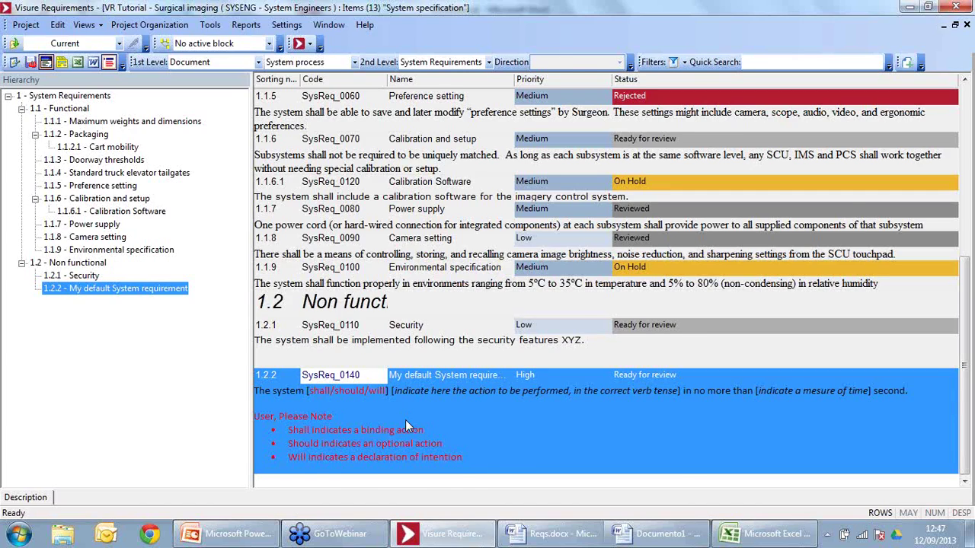
key(alt+Tab)
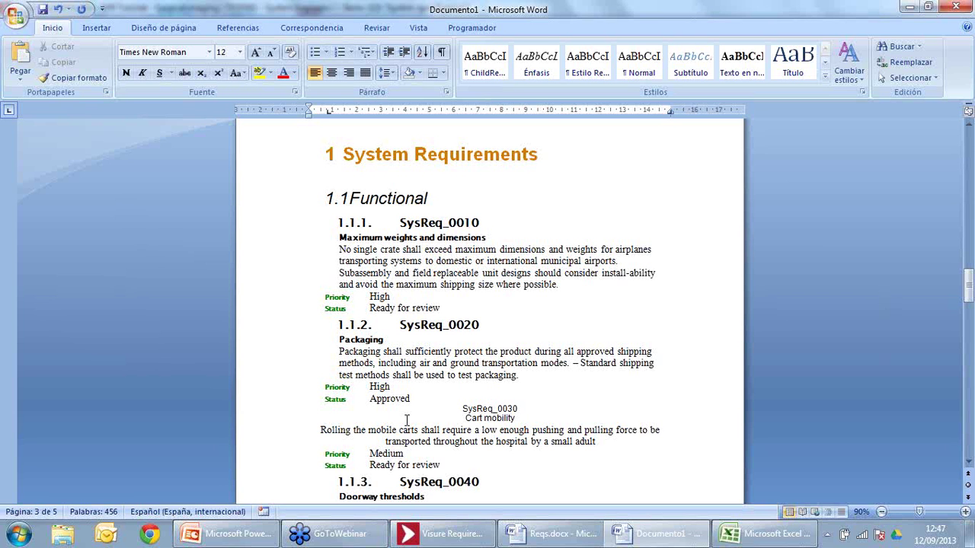
key(alt+Tab)
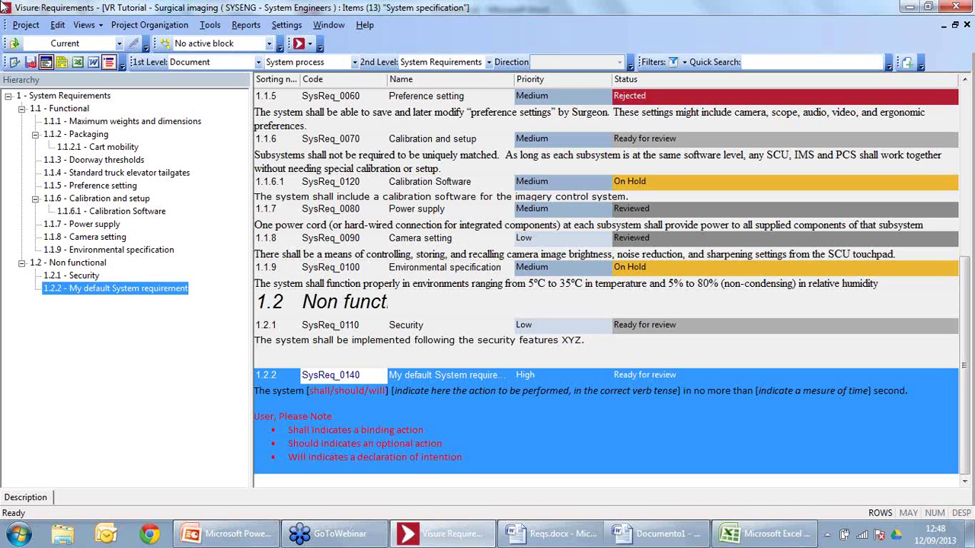
Step: Generate the predefined Items (list) report and scroll through its item codes, names and descriptions
click(257, 27)
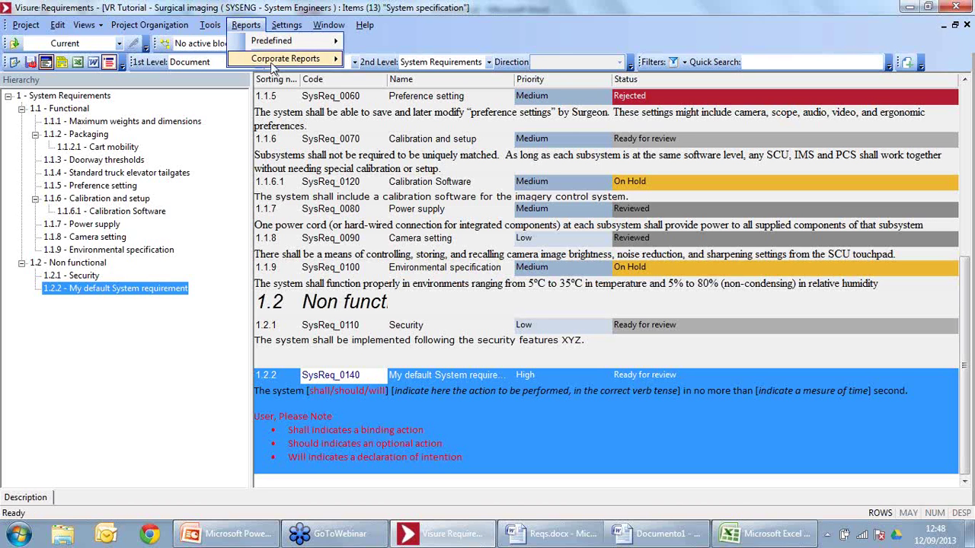
mouse_move(271, 42)
mouse_move(393, 47)
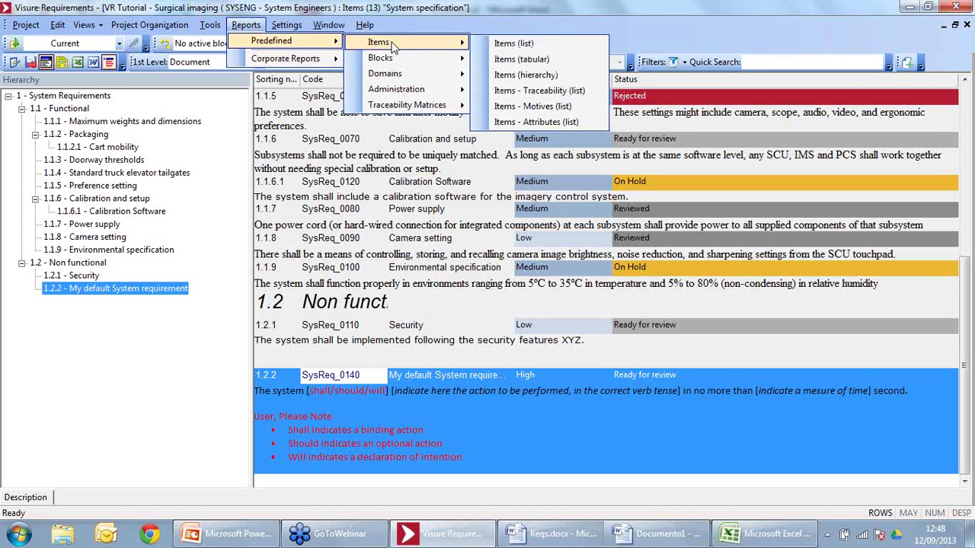
click(514, 44)
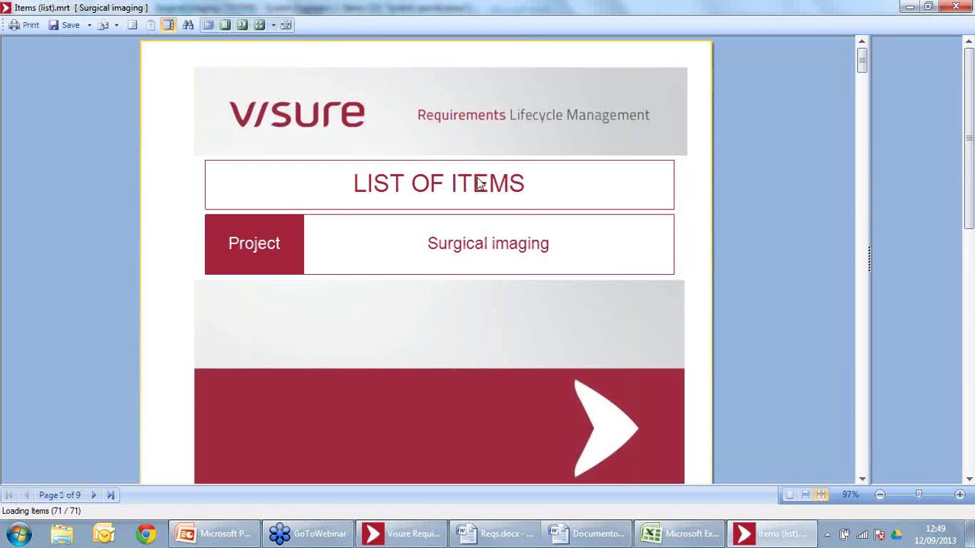
scroll(468, 220, down, 10)
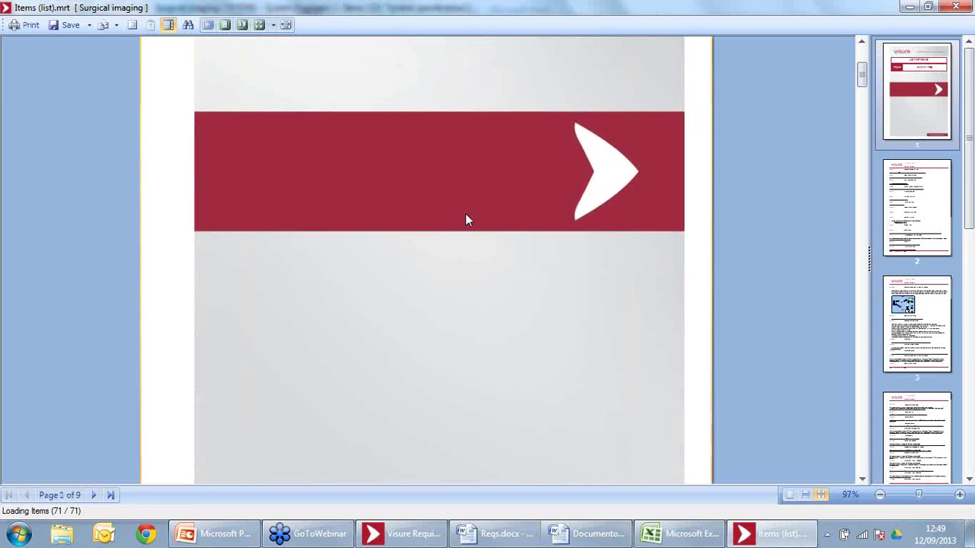
scroll(468, 220, down, 10)
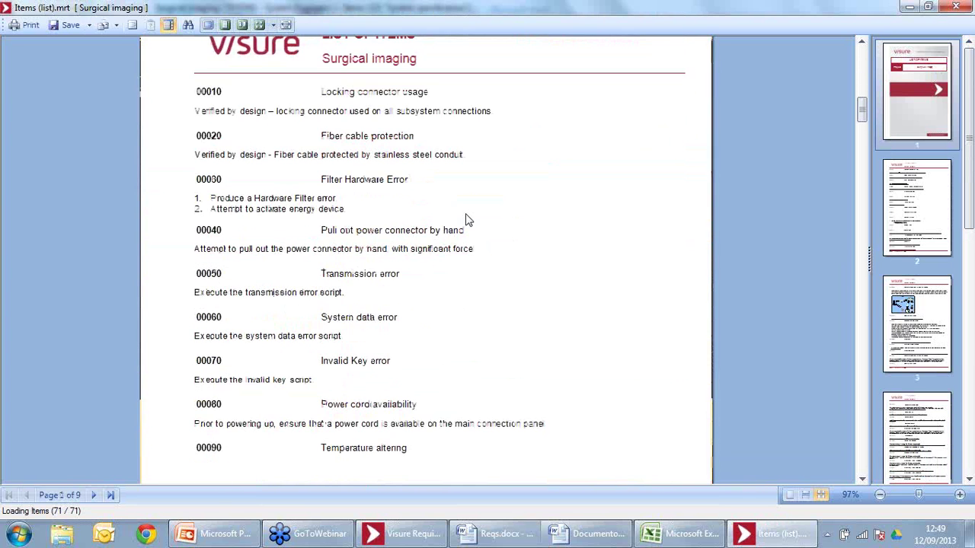
scroll(468, 220, down, 5)
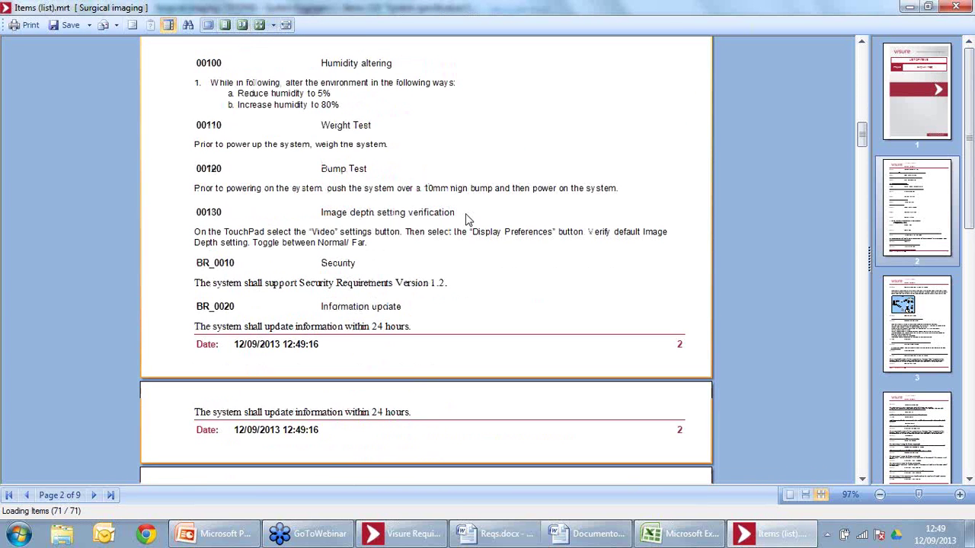
Step: Generate the Corporate Test Coverage report and review its 4 pages of Pass-traced requirements
key(alt+Tab)
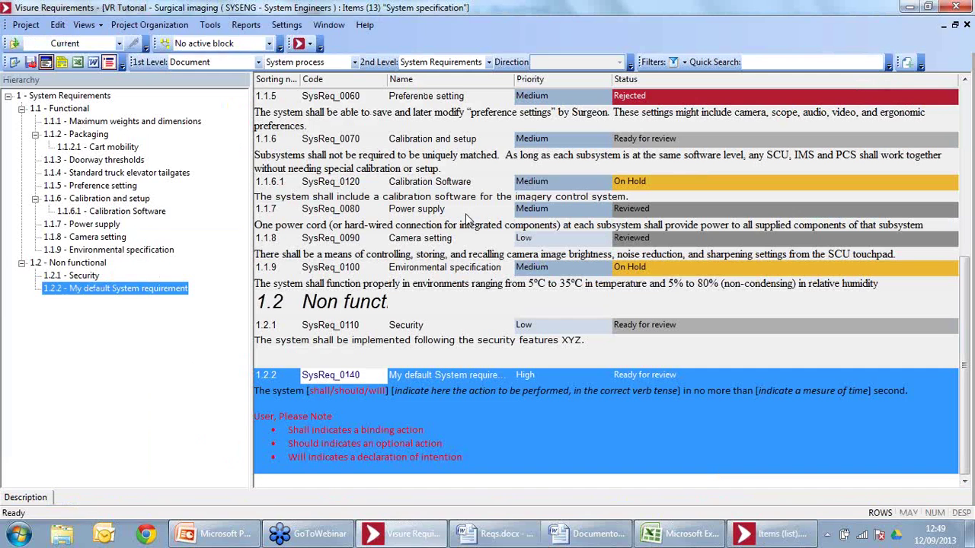
click(246, 25)
mouse_move(261, 69)
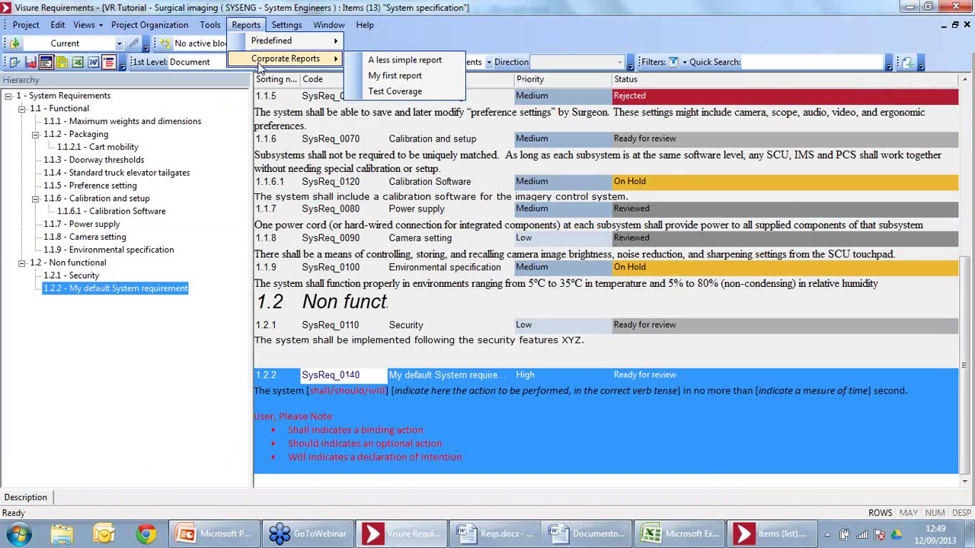
click(378, 93)
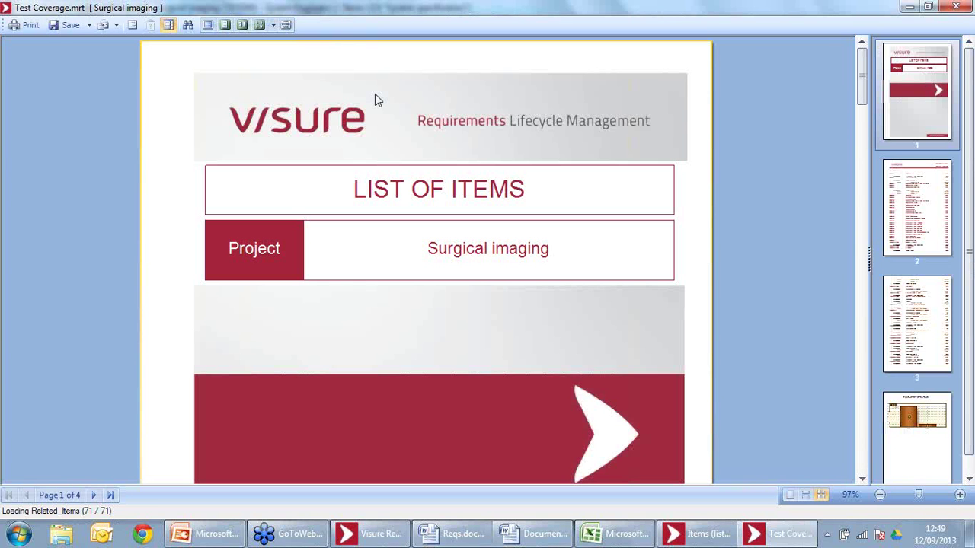
scroll(522, 285, down, 9)
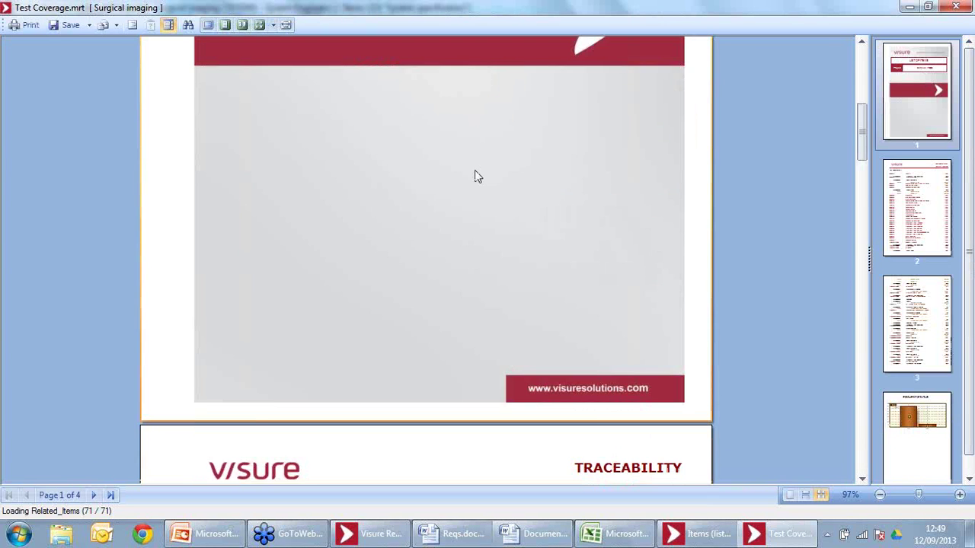
scroll(474, 176, down, 3)
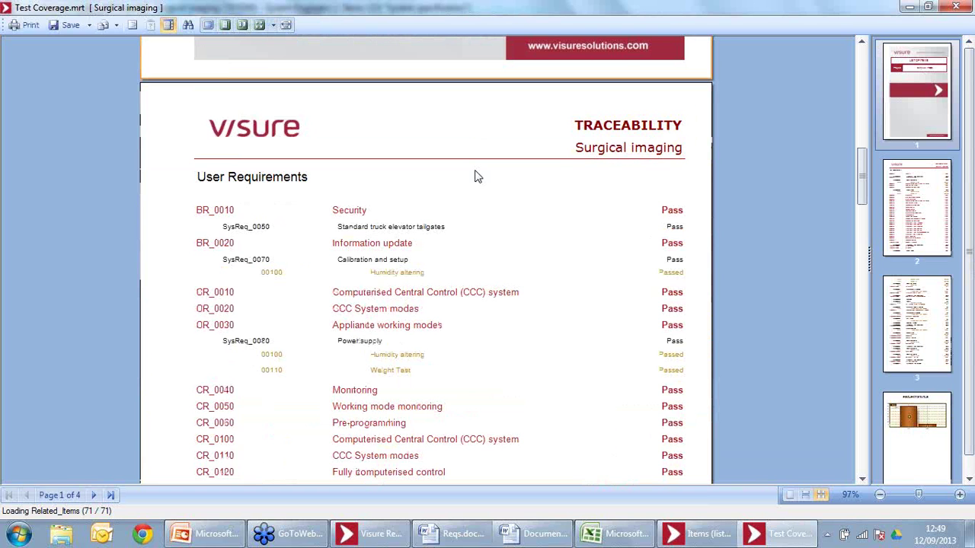
scroll(535, 274, up, 3)
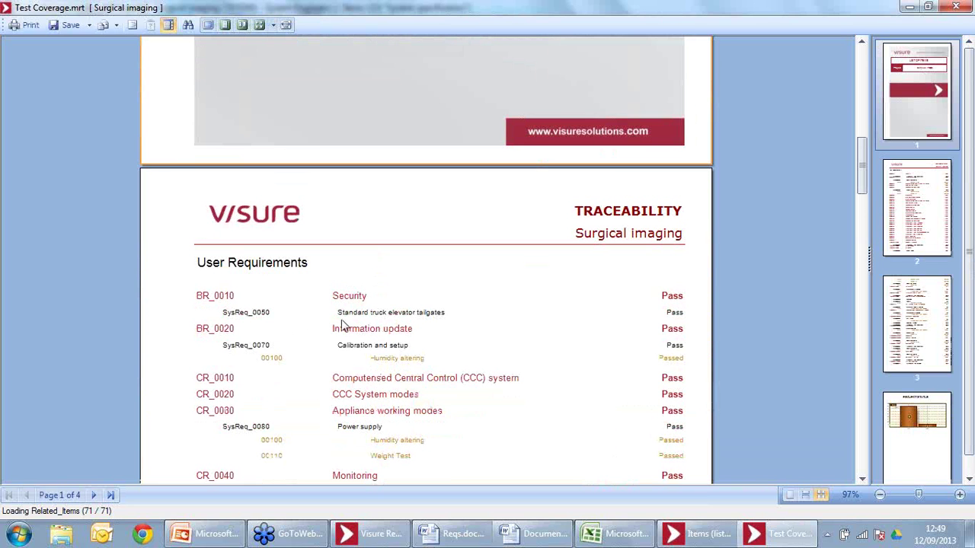